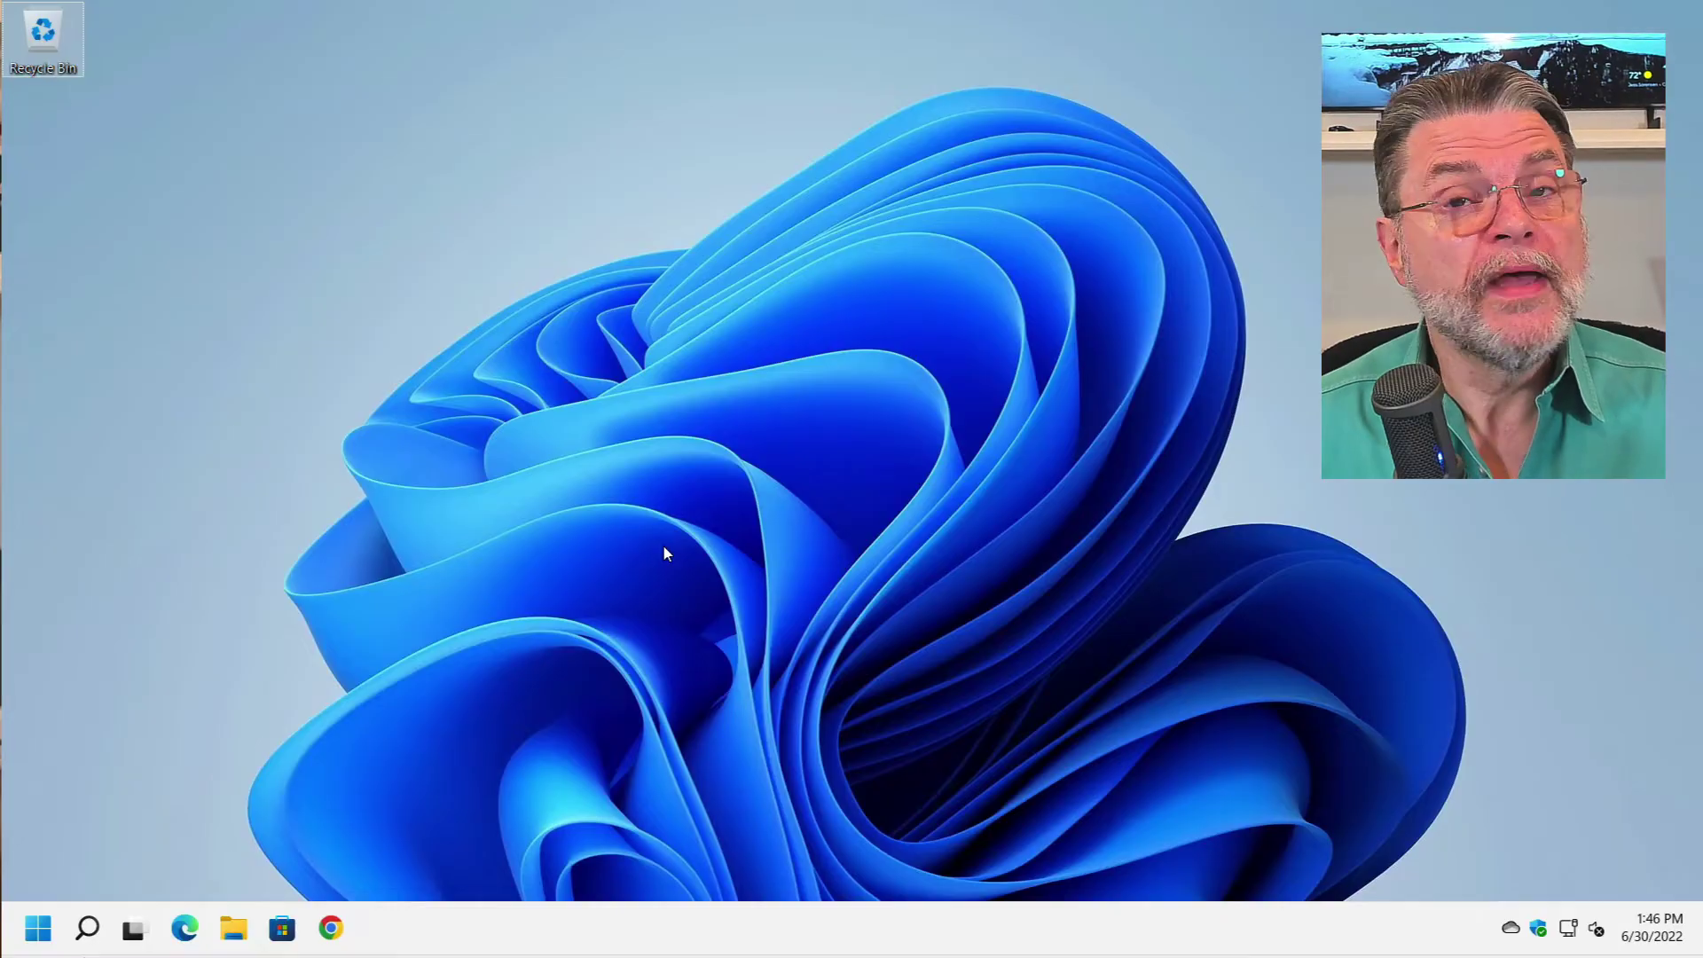
# Launch Notepad from Start search to get a blank Untitled document window.
pyautogui.press('super')
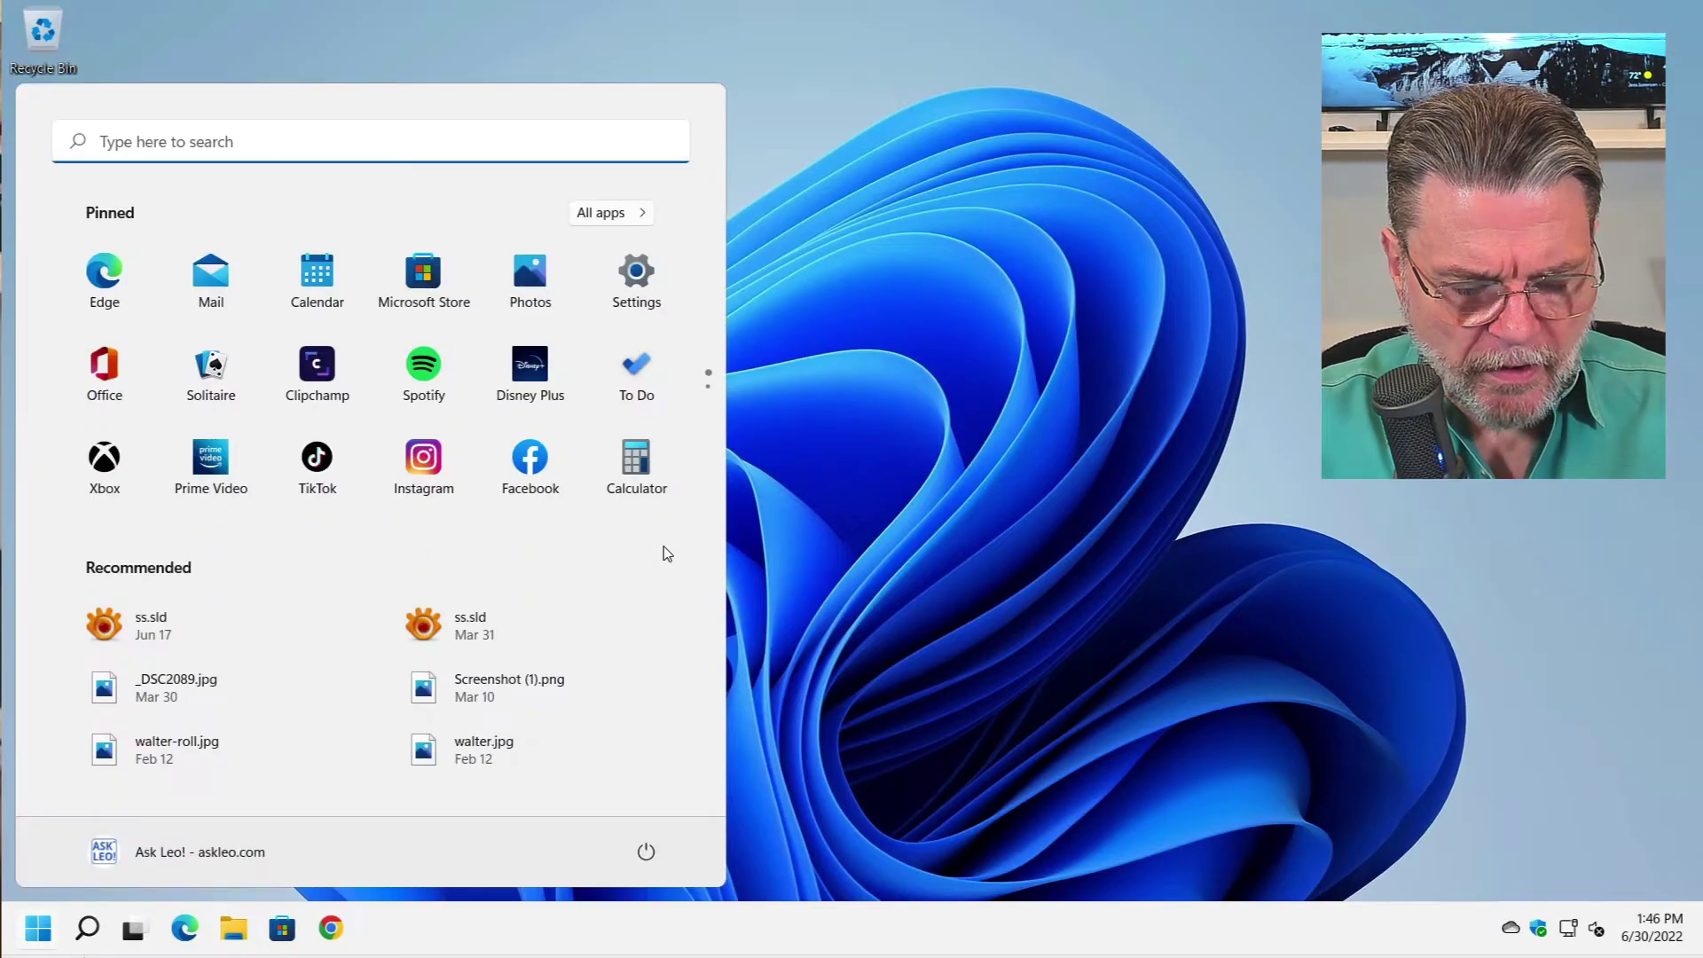
pyautogui.write('not')
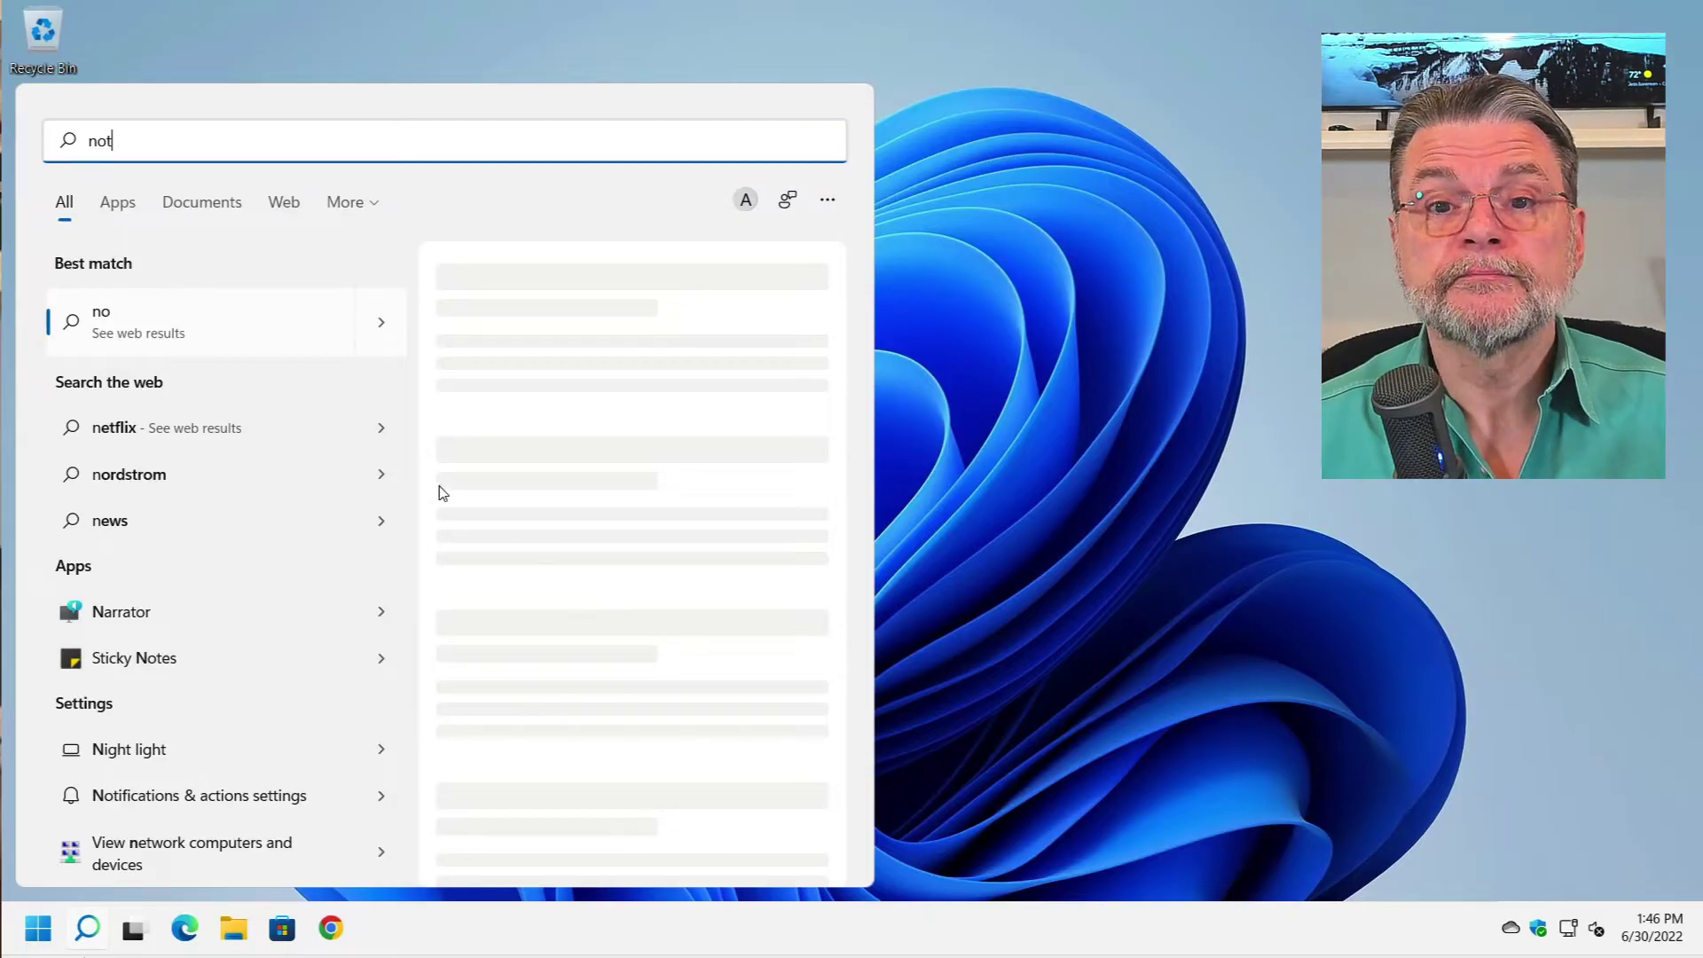
pyautogui.write('epad')
pyautogui.press('Return')
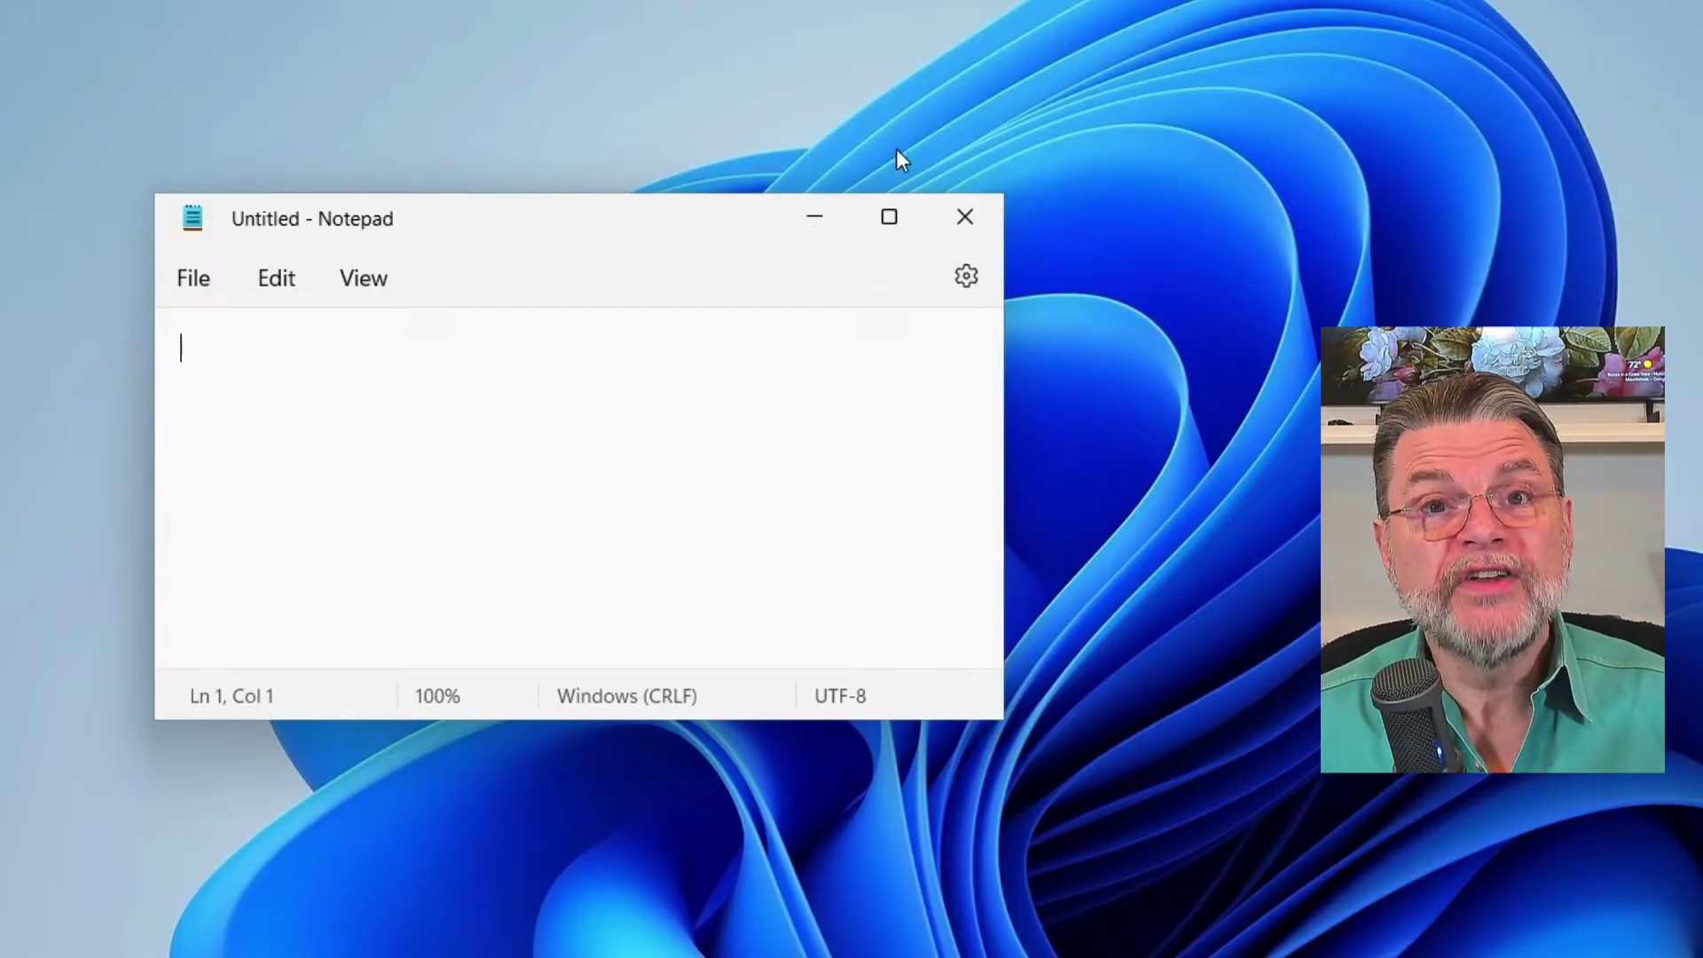
pyautogui.moveTo(893, 220)
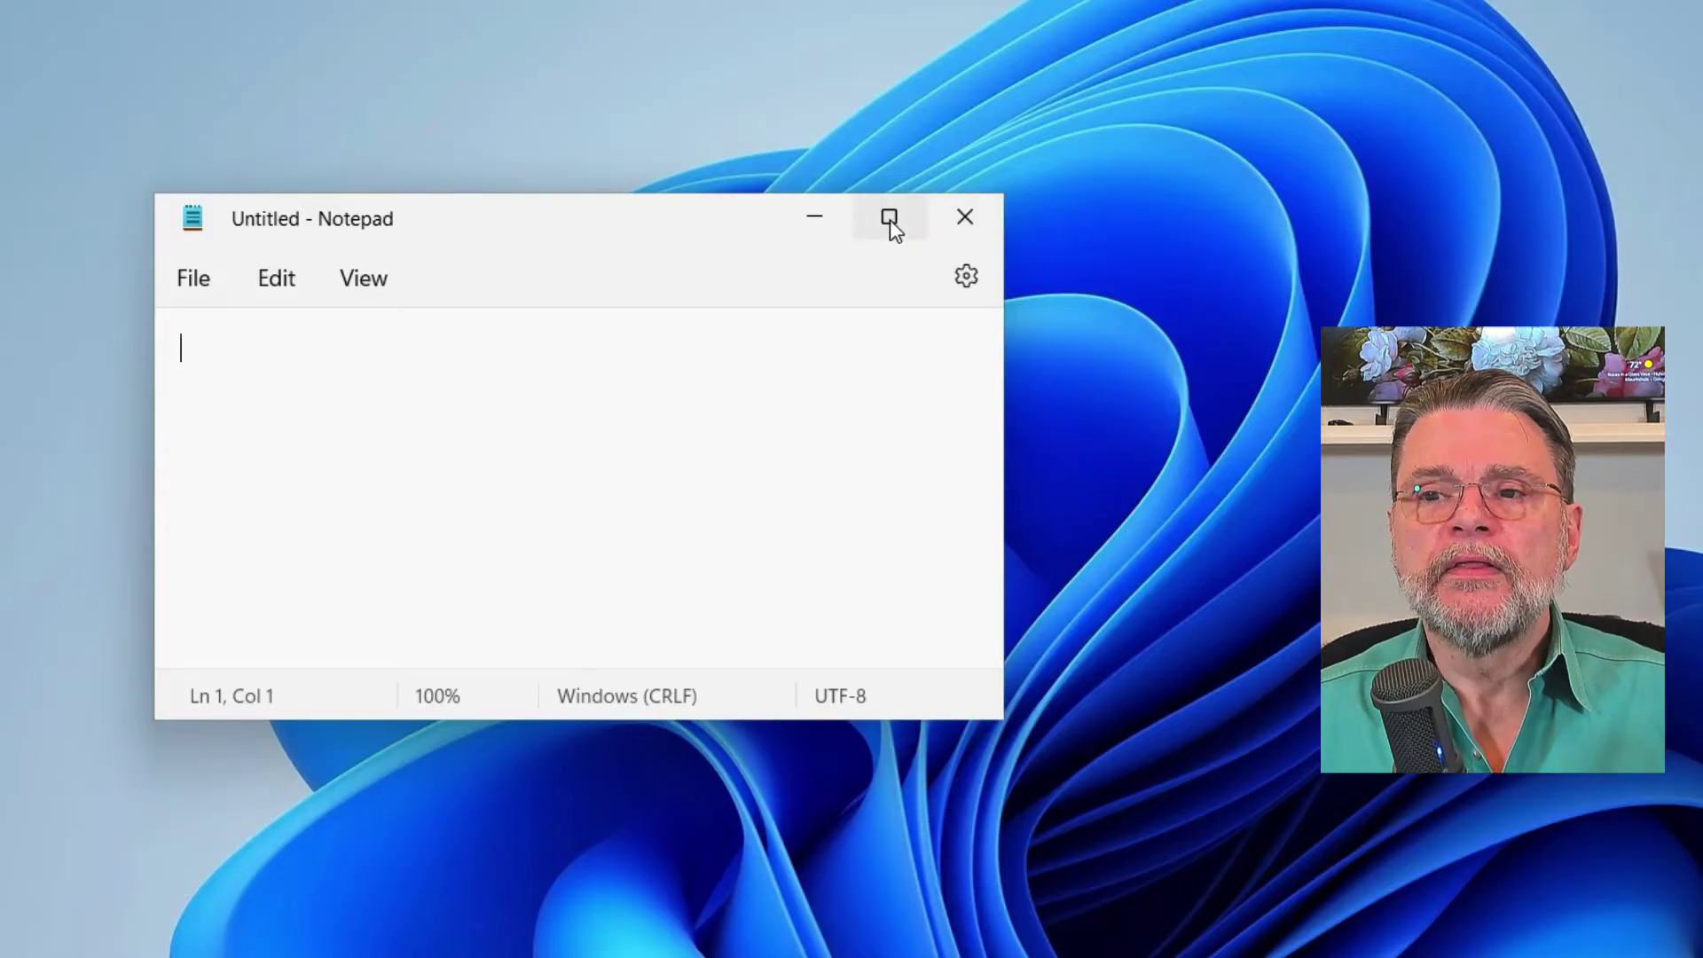
pyautogui.moveTo(890, 220)
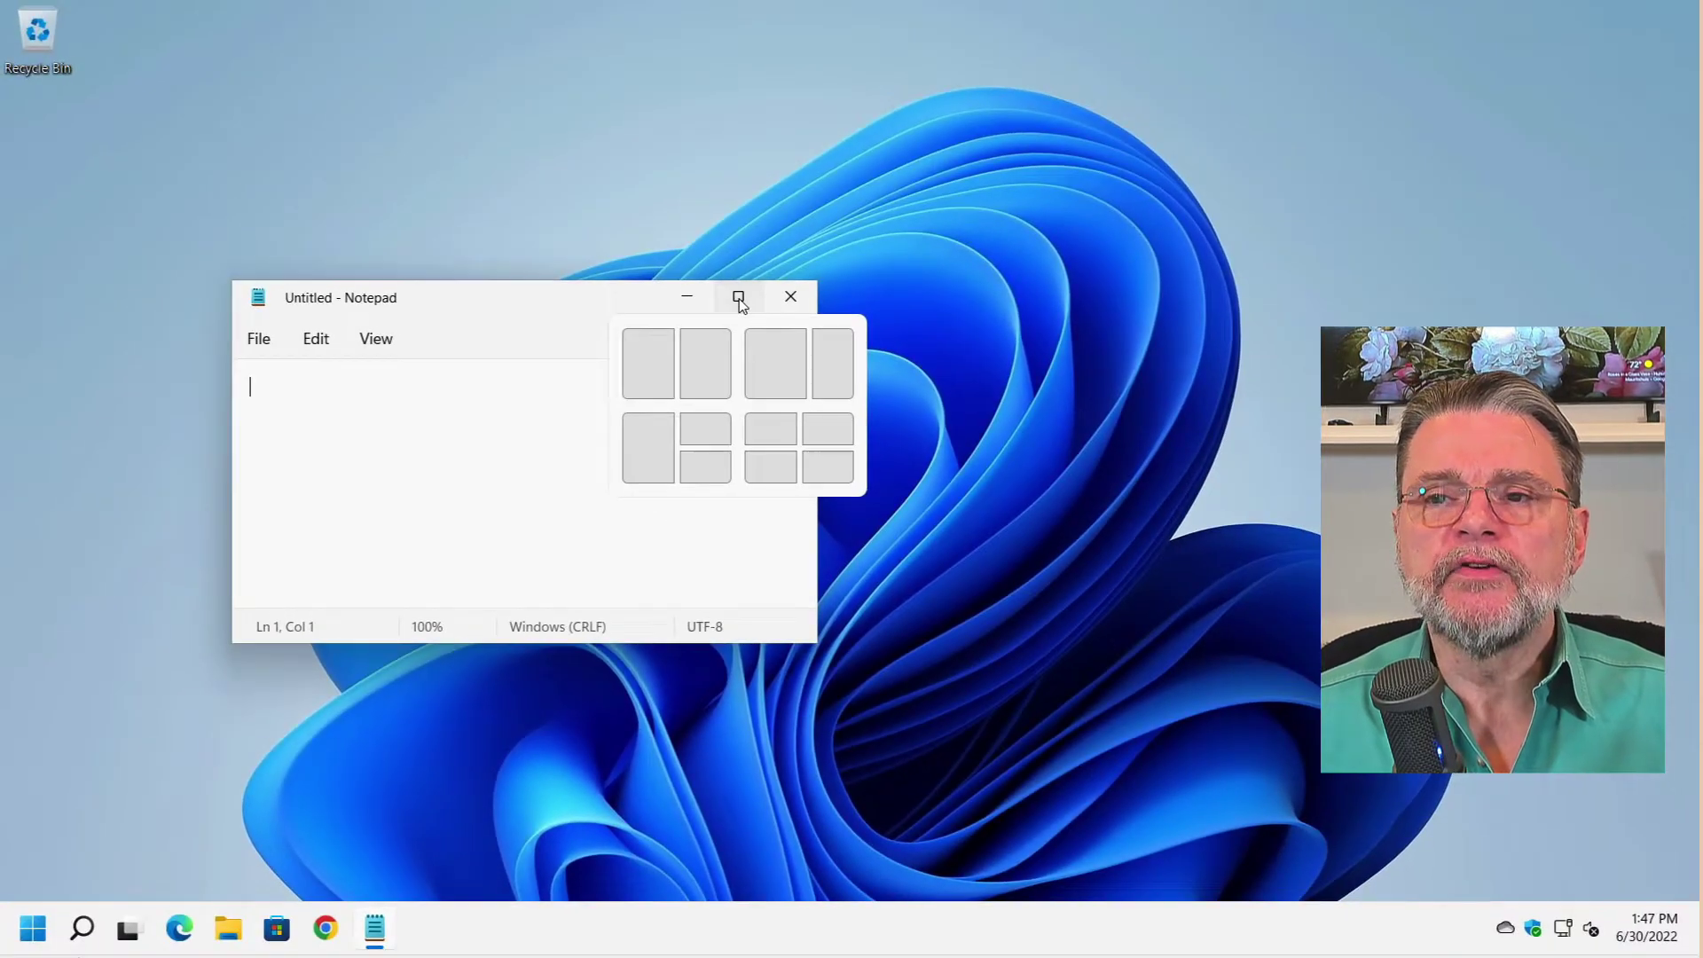
pyautogui.click(739, 299)
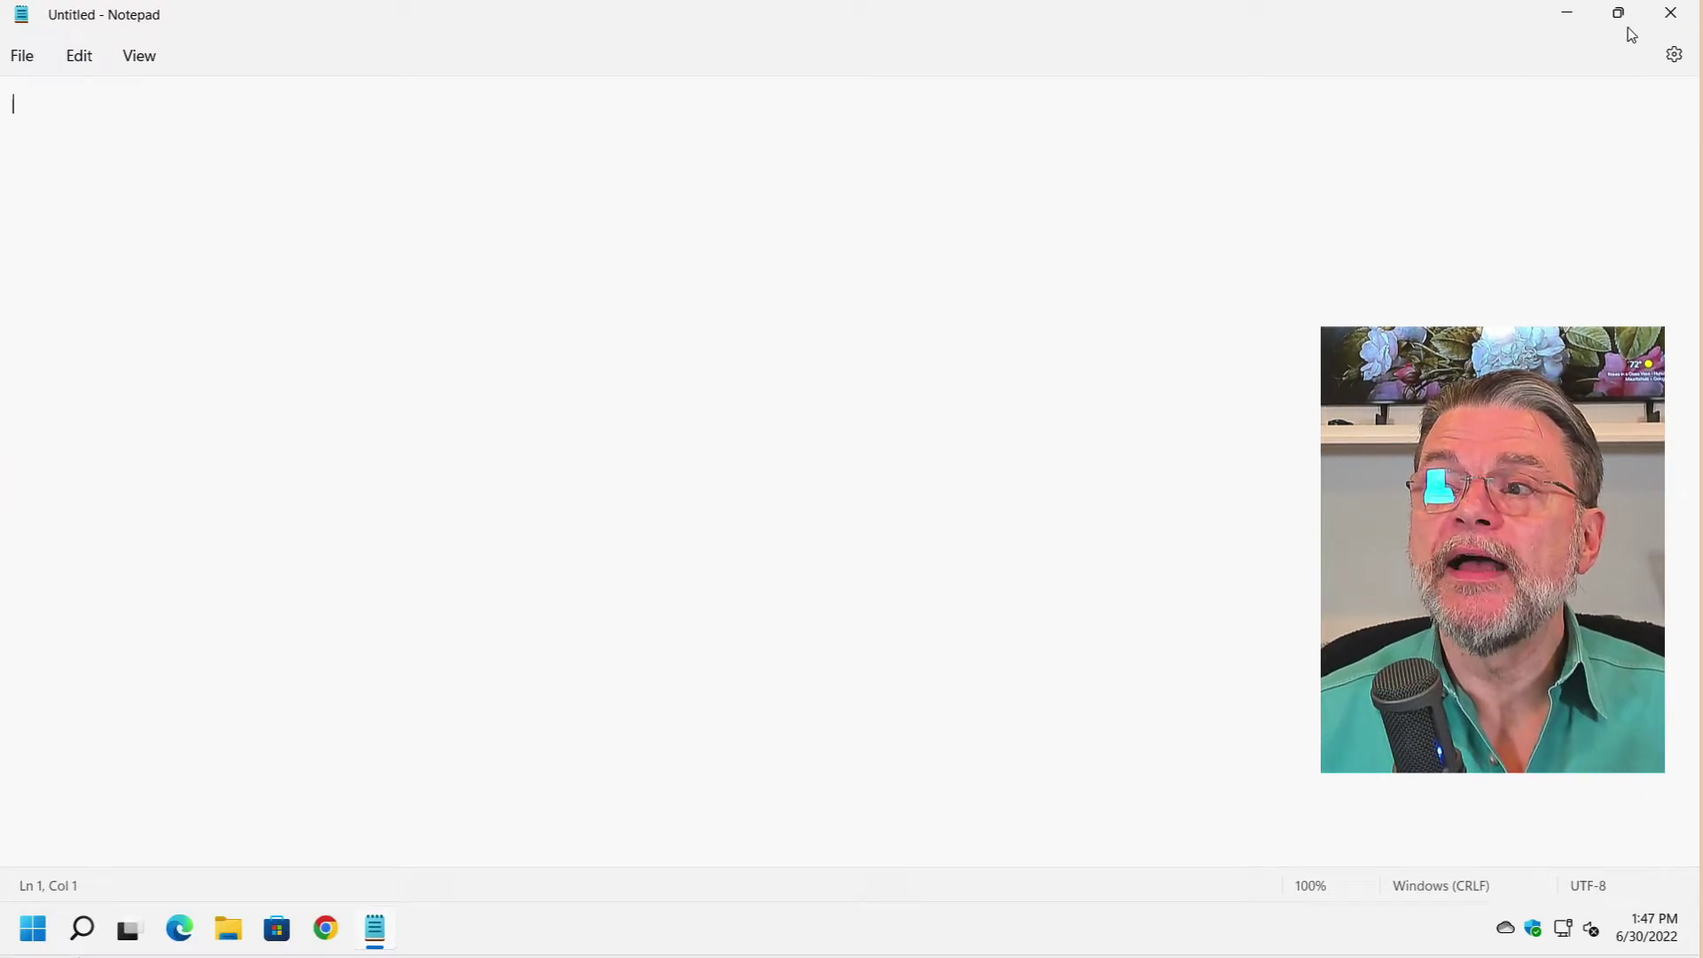
pyautogui.moveTo(1619, 29)
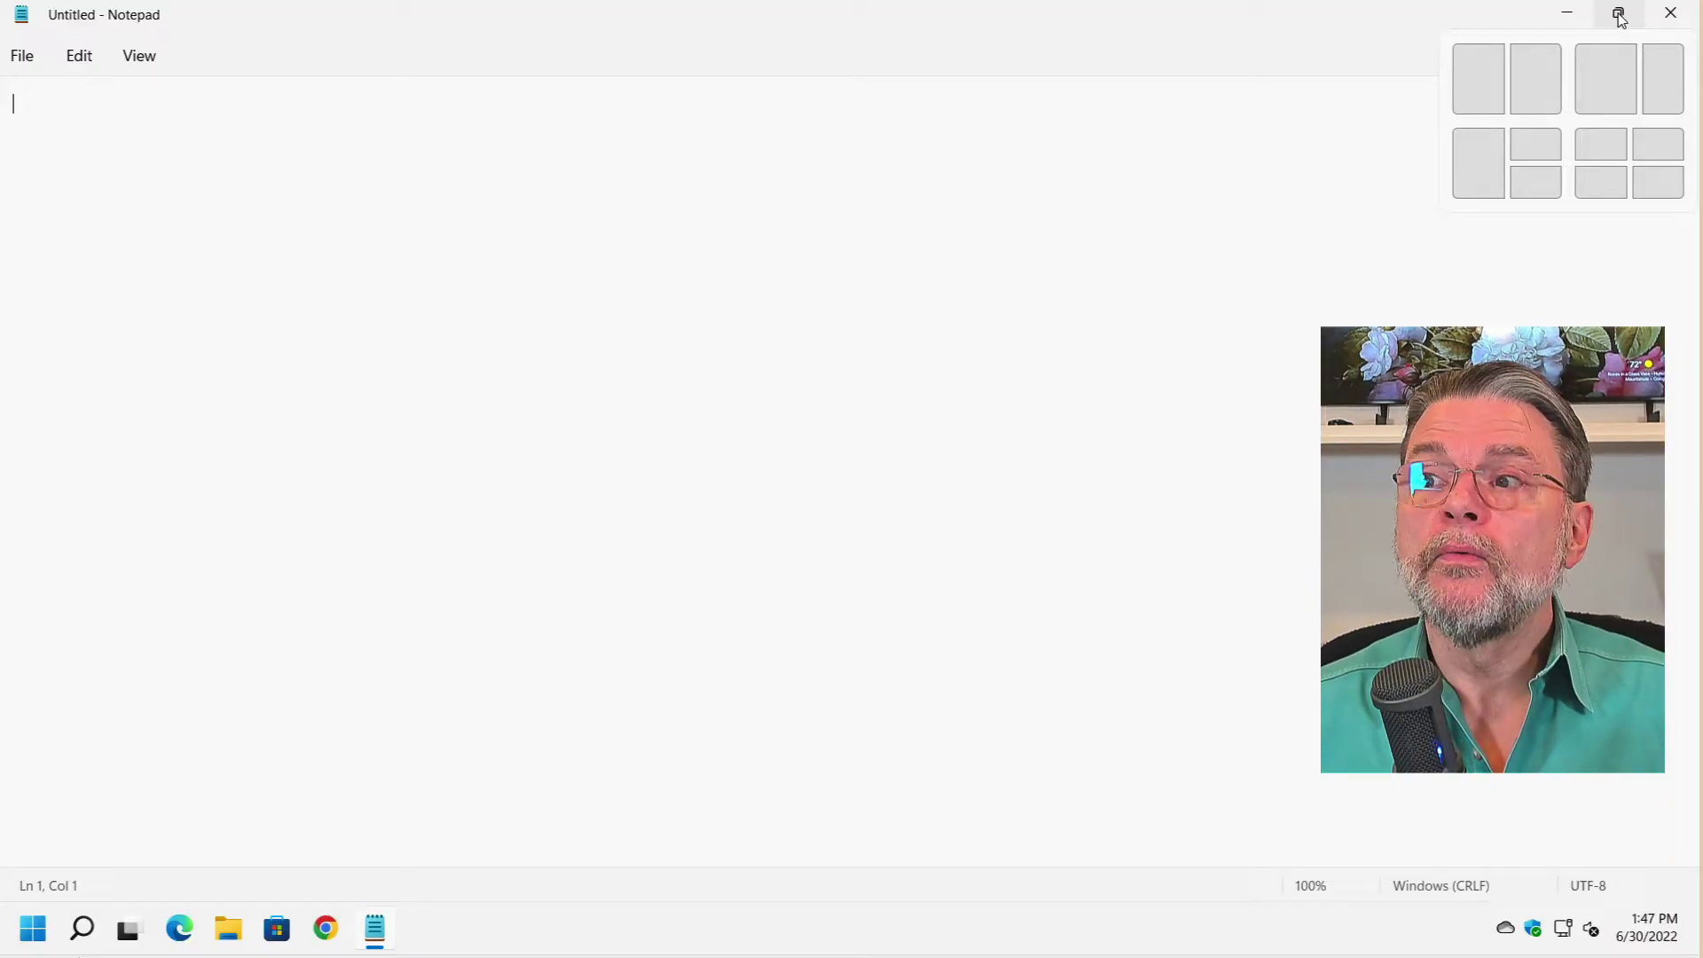
pyautogui.click(1622, 19)
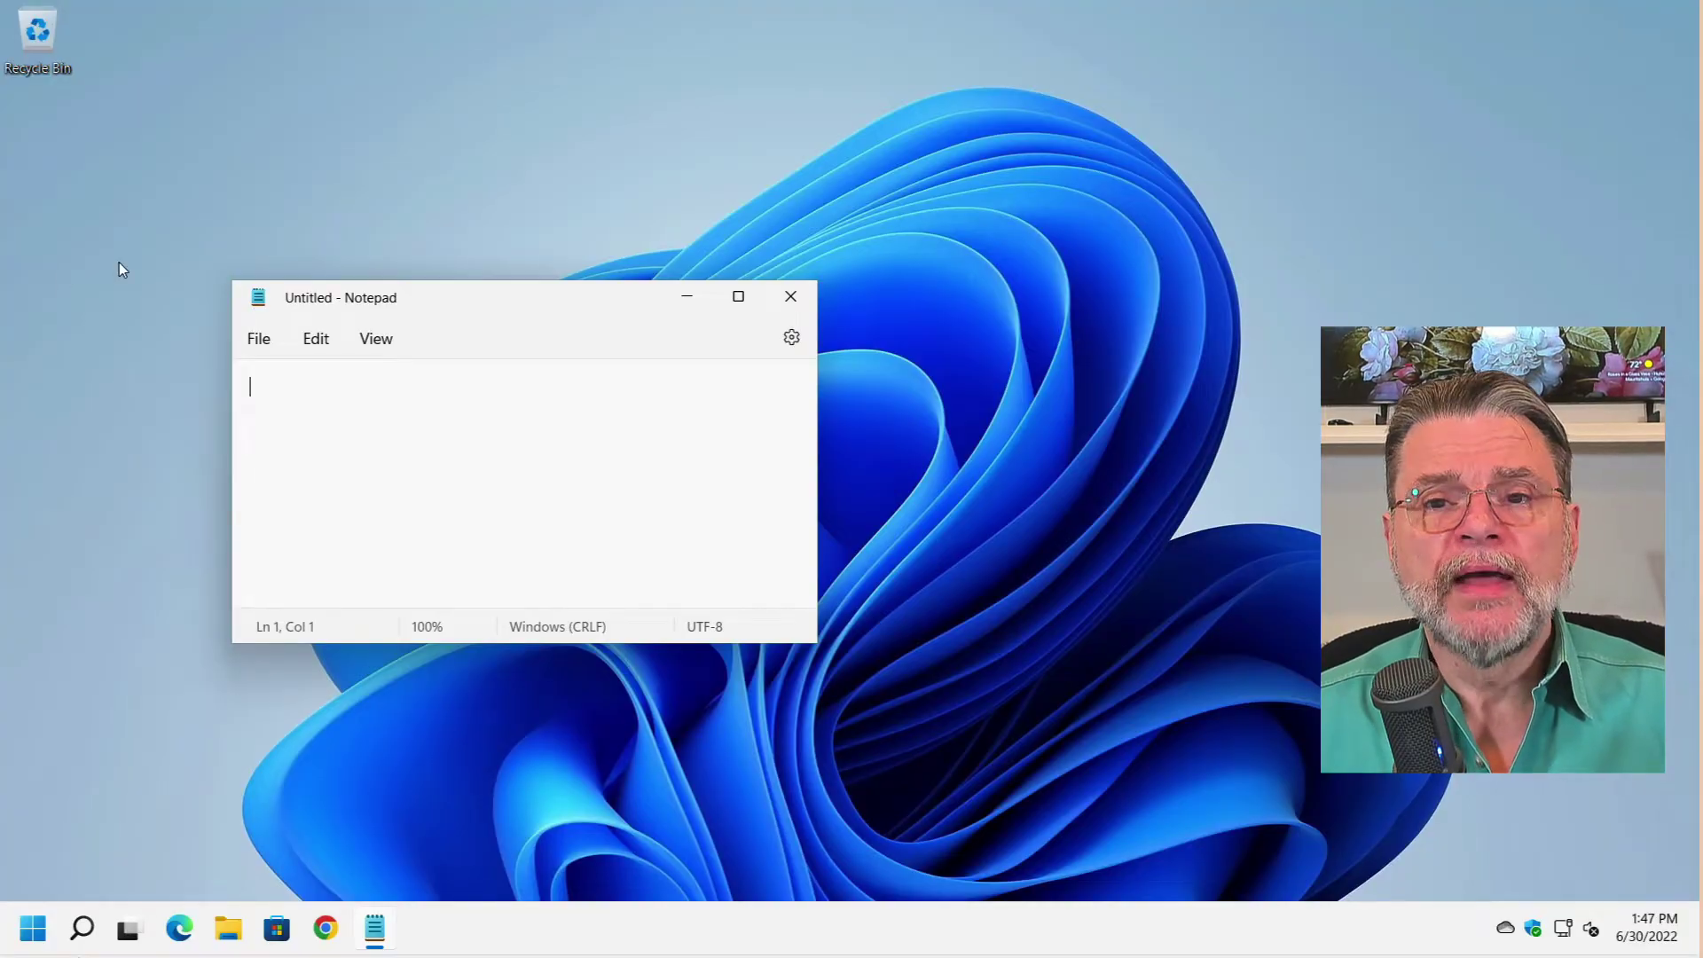
pyautogui.click(258, 297)
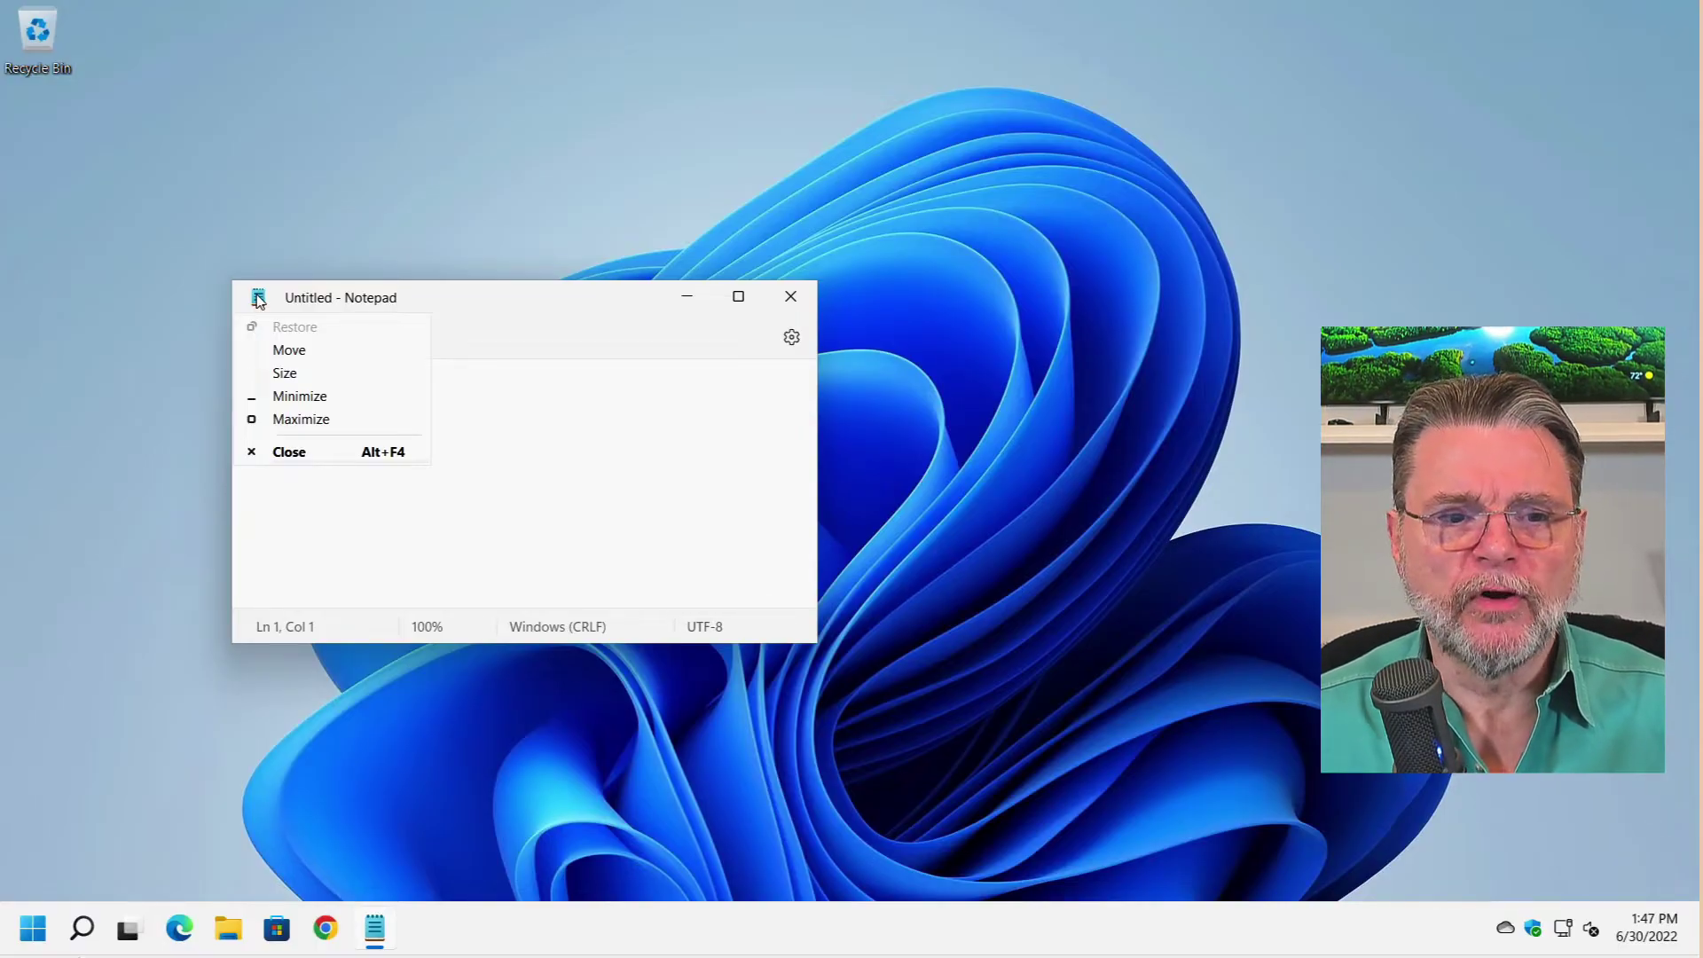
pyautogui.click(517, 306)
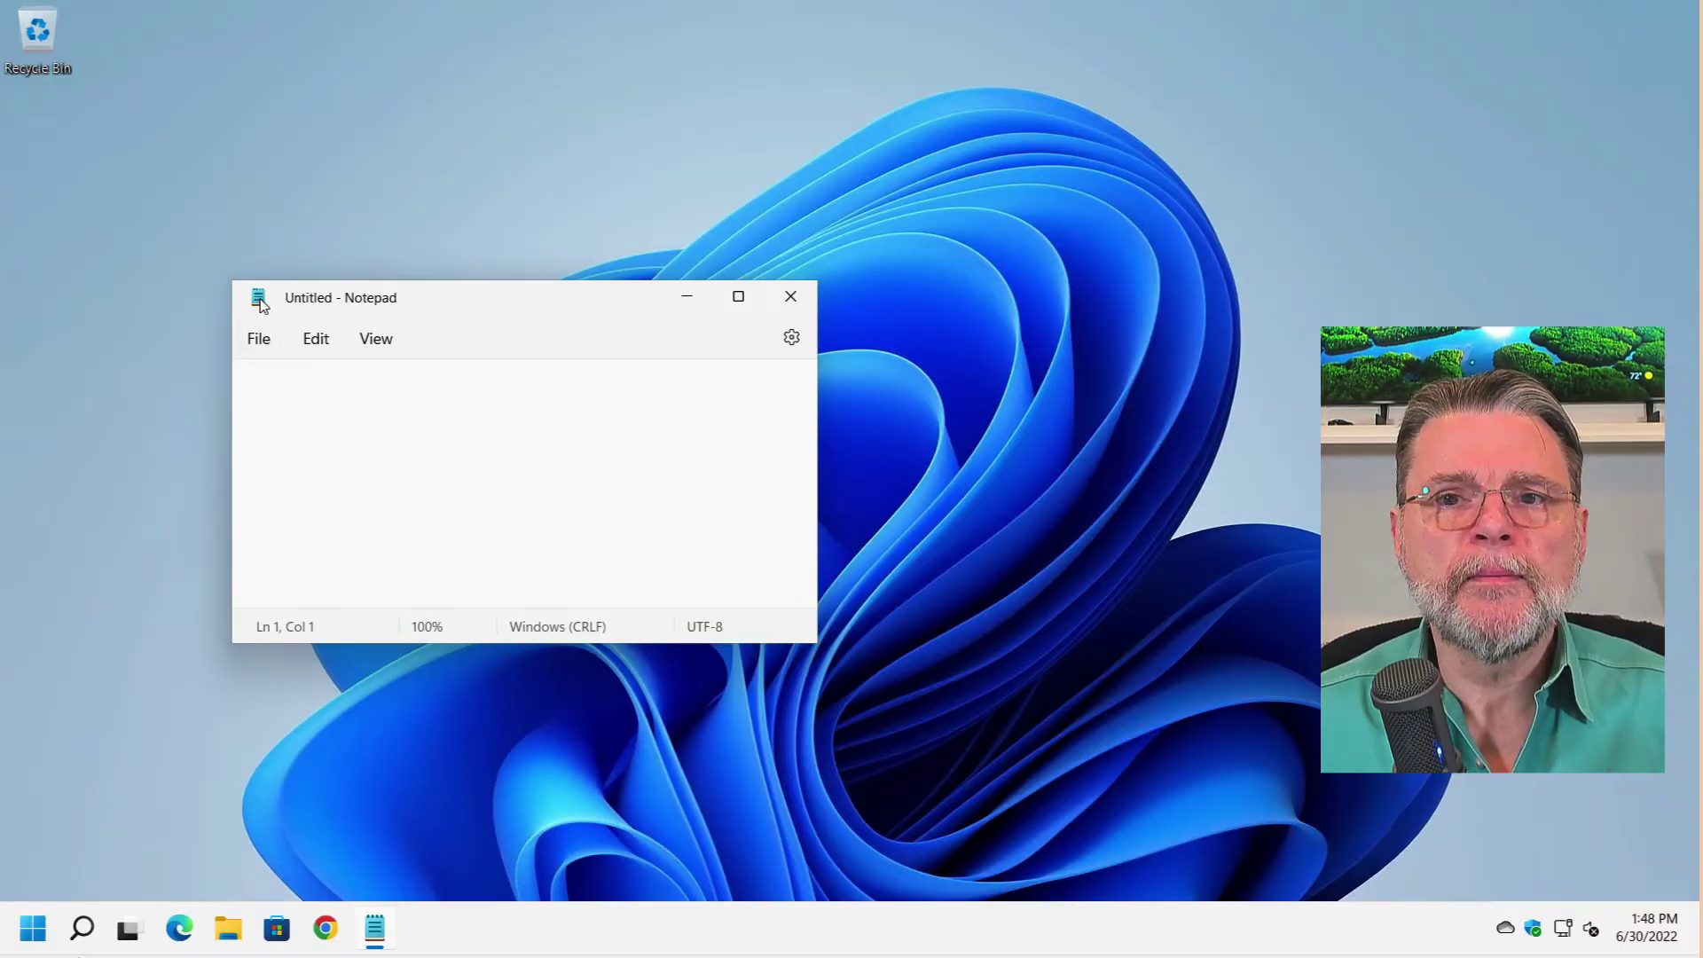
# Drag Notepad partly past the left screen edge, opening and dismissing its Alt+Space system menu.
pyautogui.moveTo(525, 314); pyautogui.dragTo(188, 323)
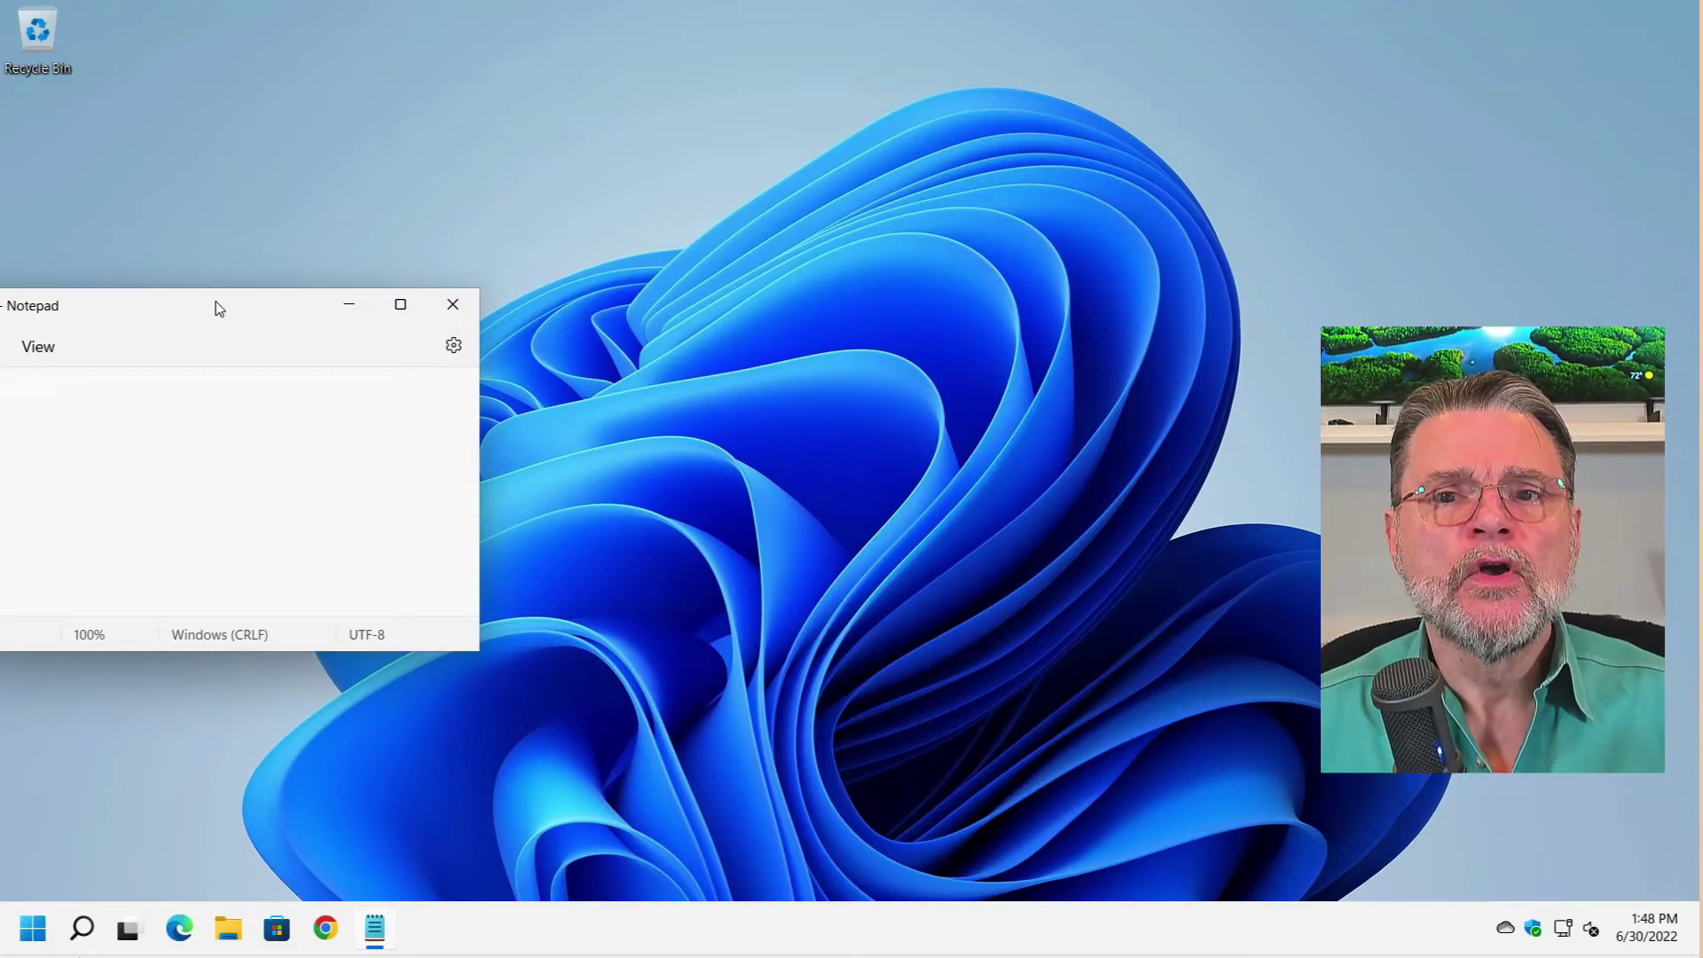
pyautogui.moveTo(219, 306); pyautogui.dragTo(173, 317)
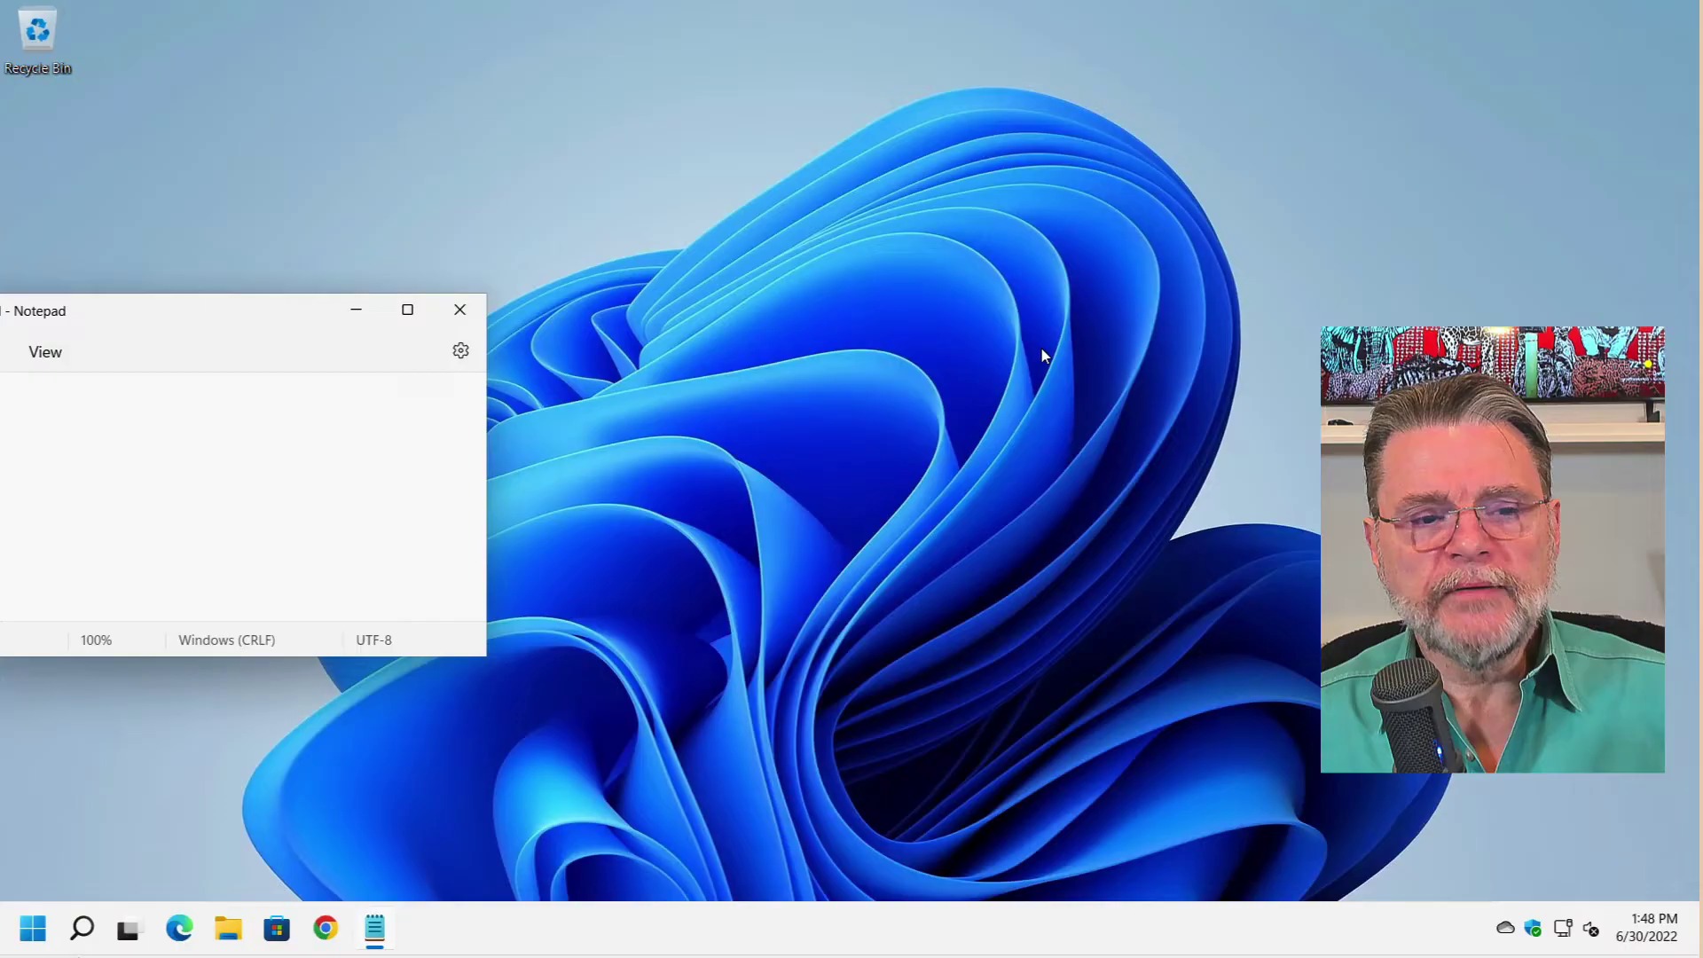
pyautogui.hotkey('alt', 'space')
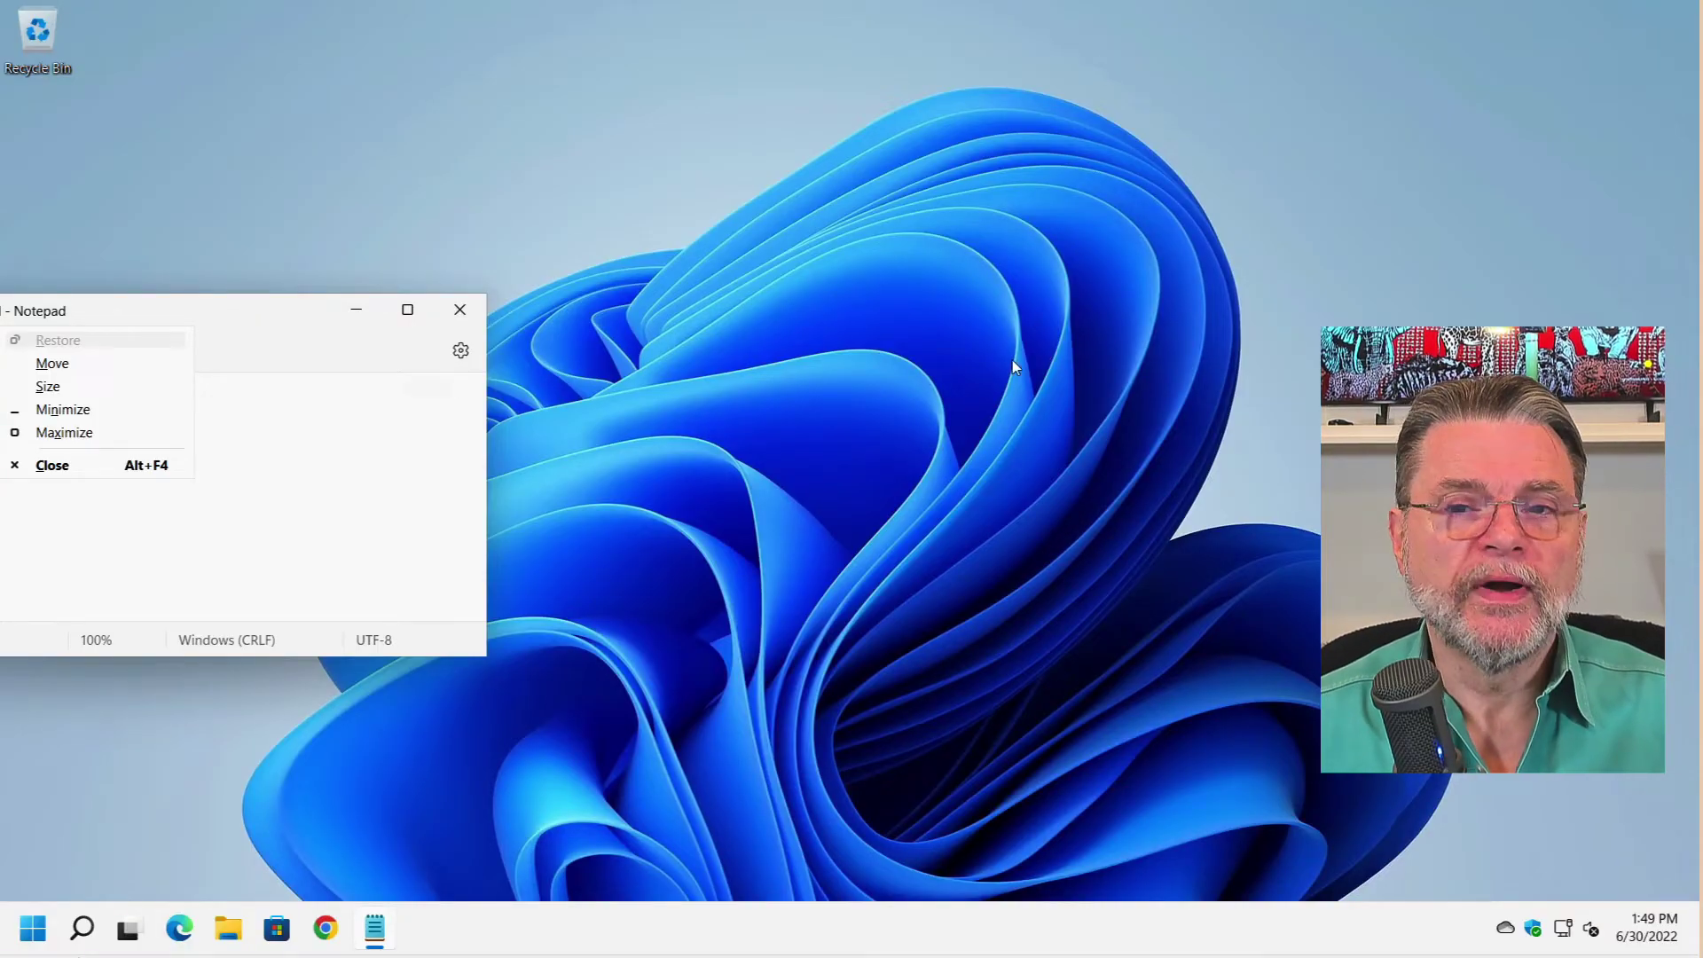
pyautogui.click(776, 258)
pyautogui.moveTo(179, 308); pyautogui.dragTo(191, 292)
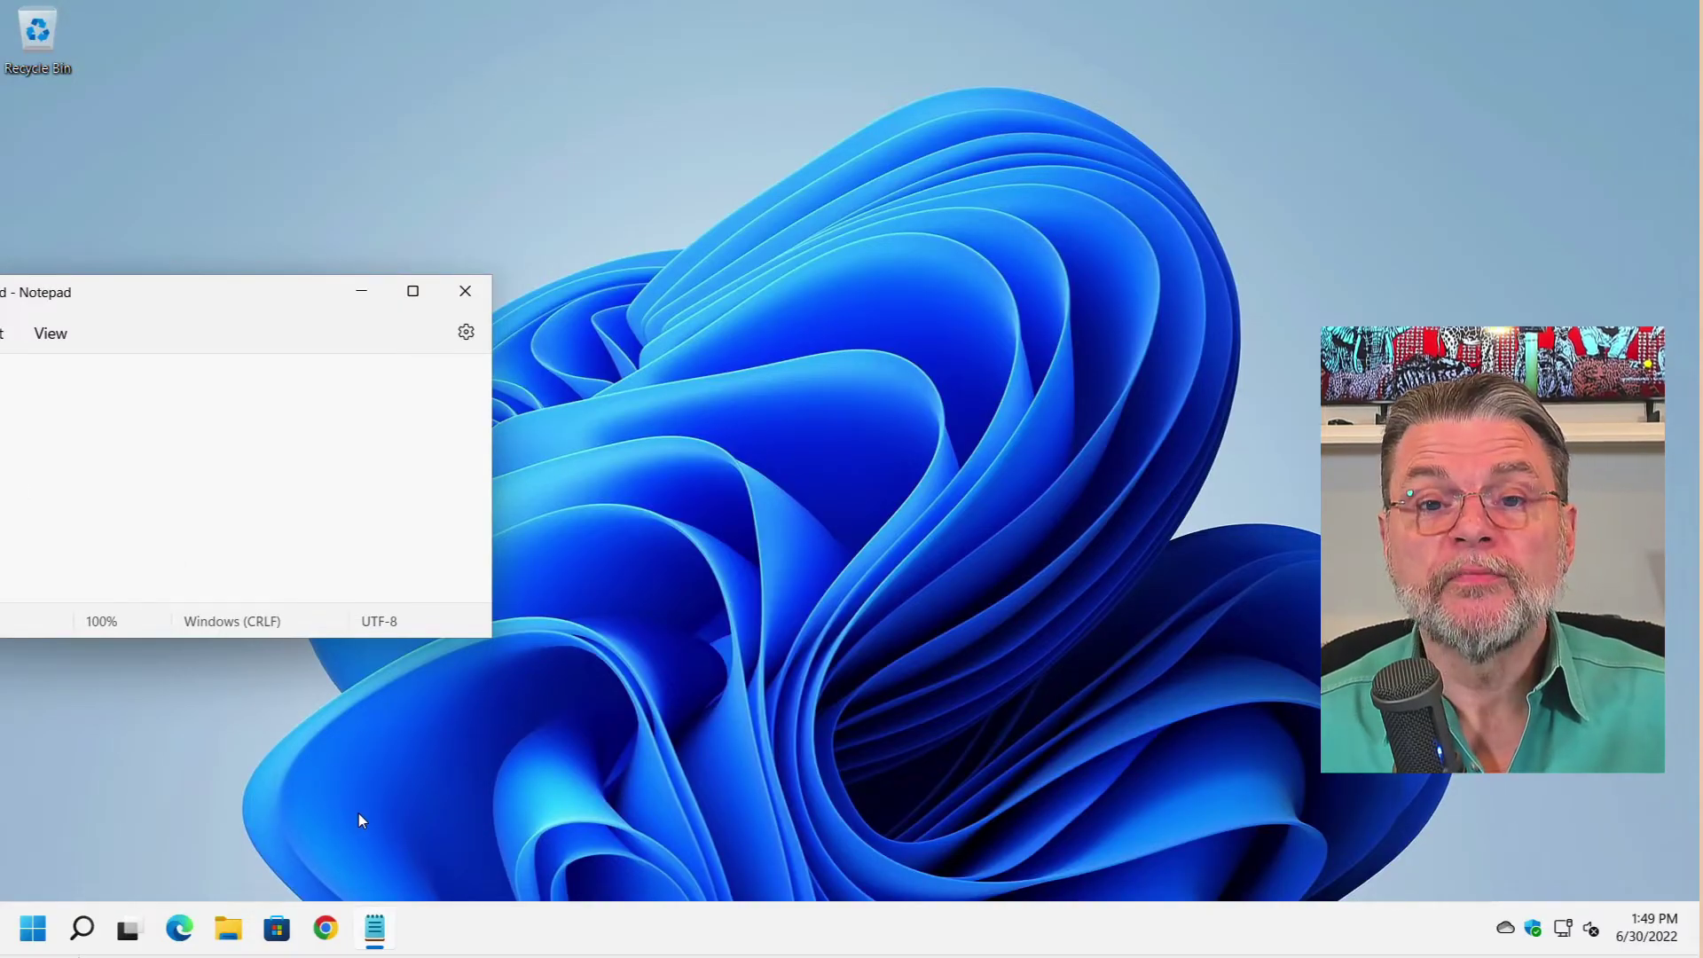
# Use the Alt+Space Move command to bring Notepad completely back on screen.
pyautogui.hotkey('alt', 'space')
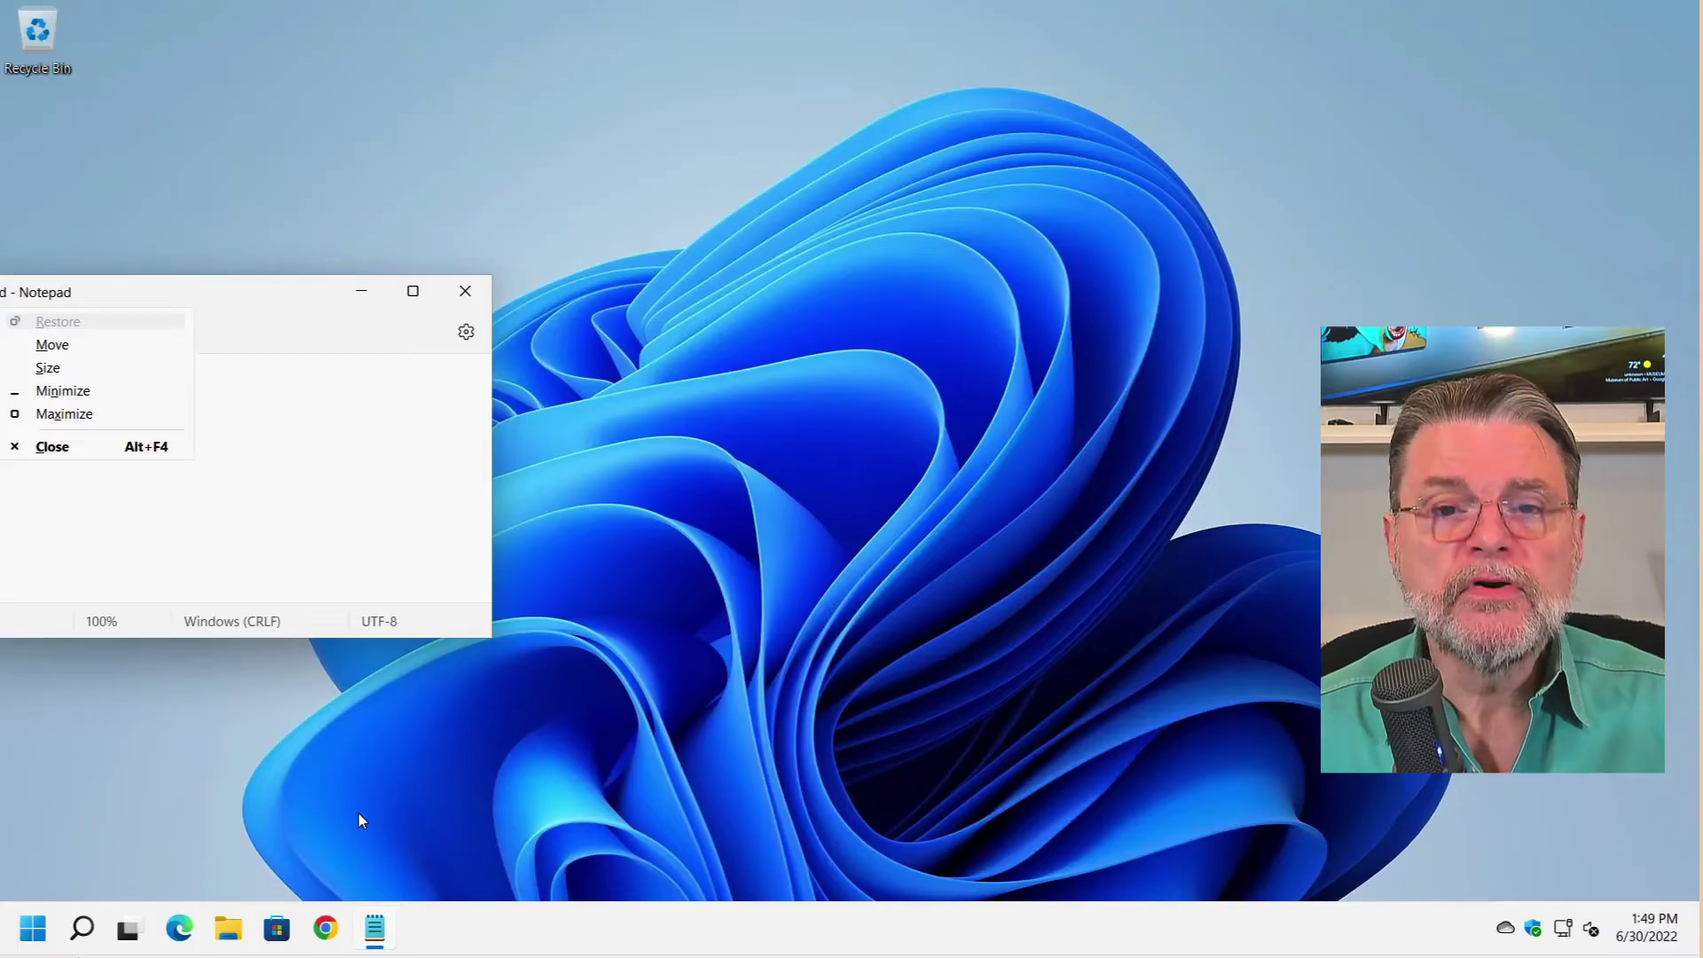
pyautogui.press('m')
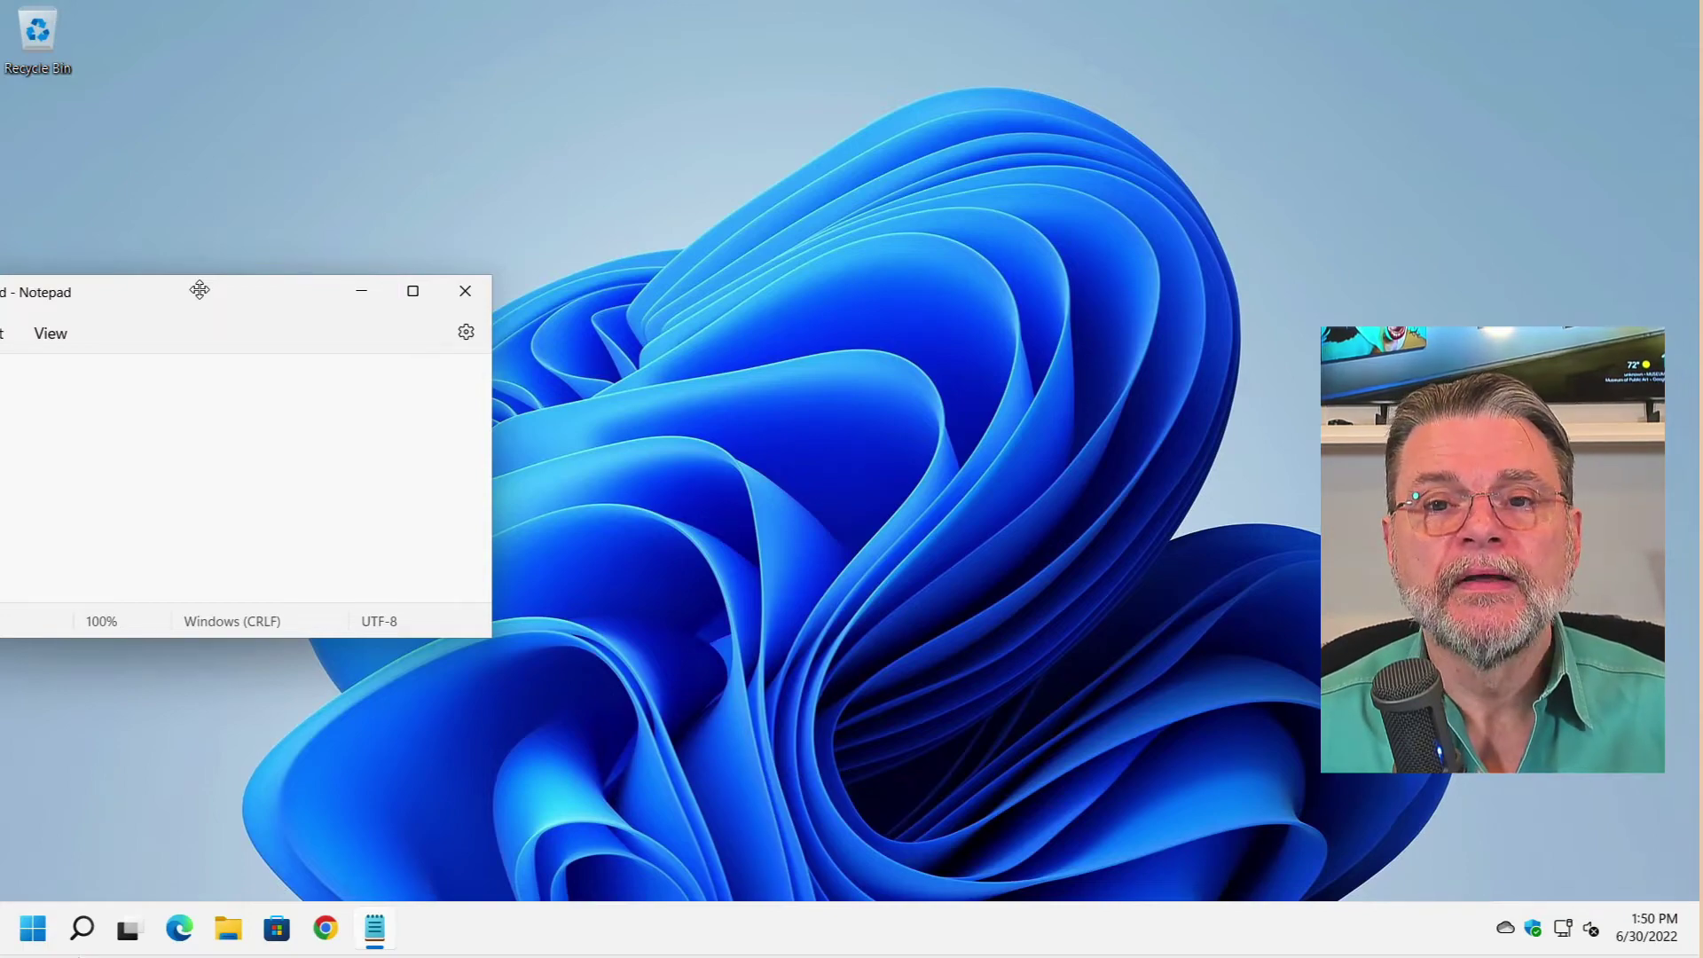
pyautogui.moveTo(199, 289); pyautogui.dragTo(327, 234)
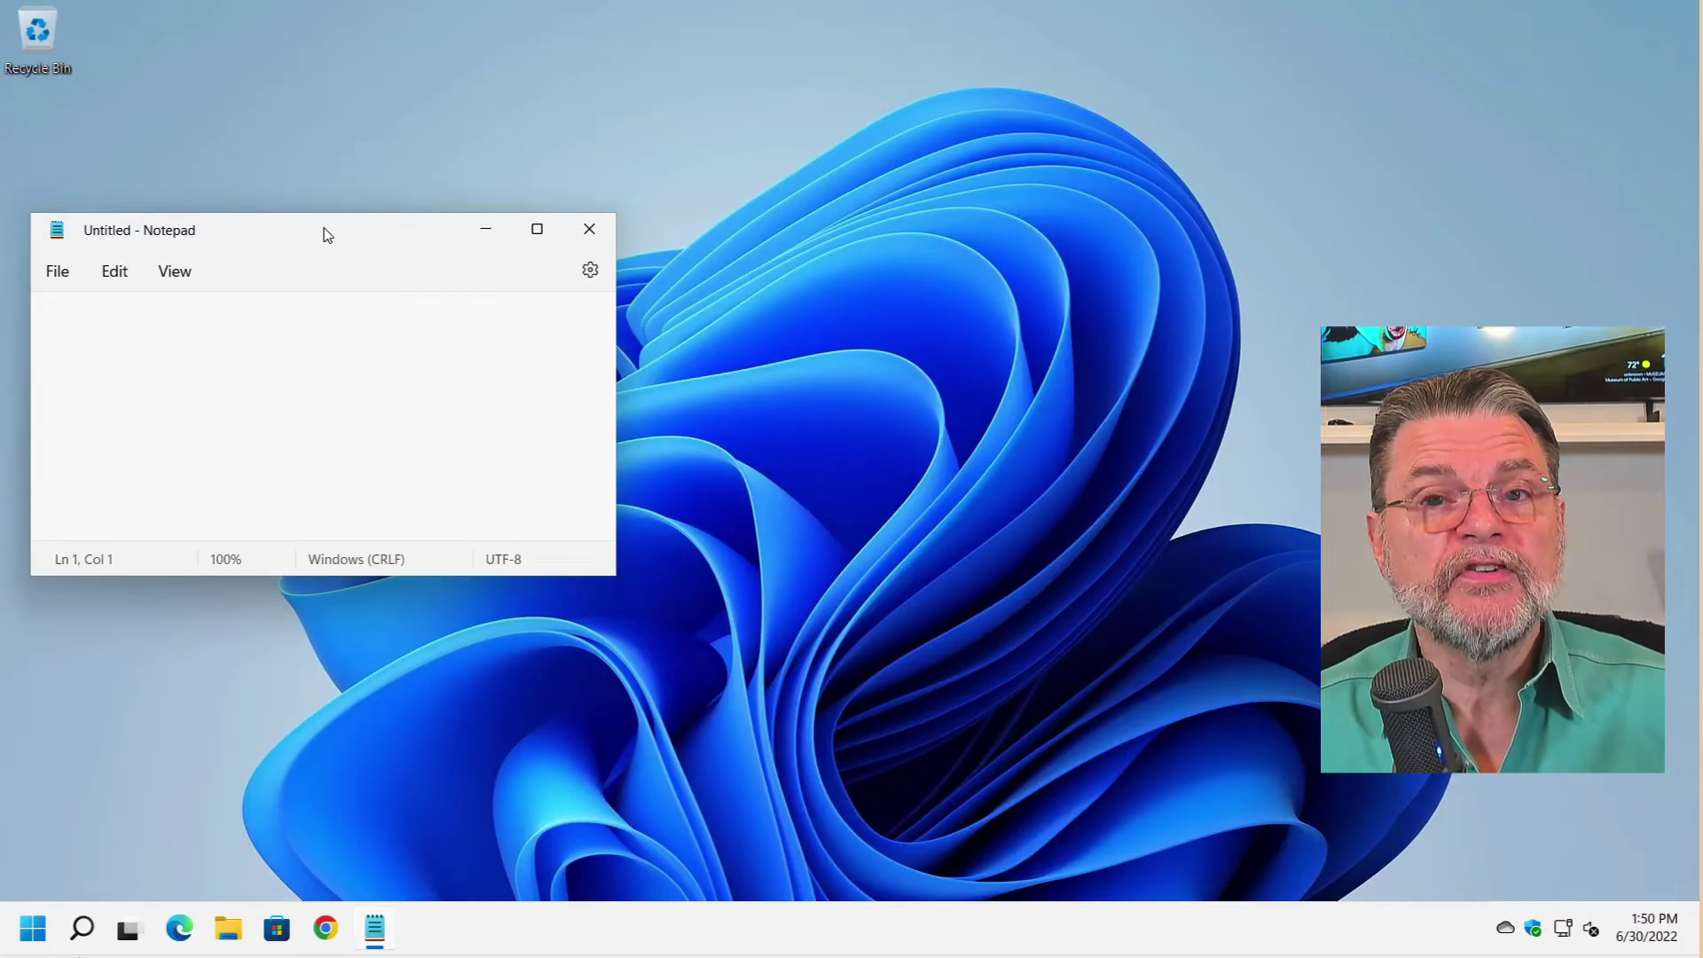
# Drag Notepad below the bottom of the screen and check the Alt+Tab switcher.
pyautogui.moveTo(324, 233); pyautogui.dragTo(494, 369)
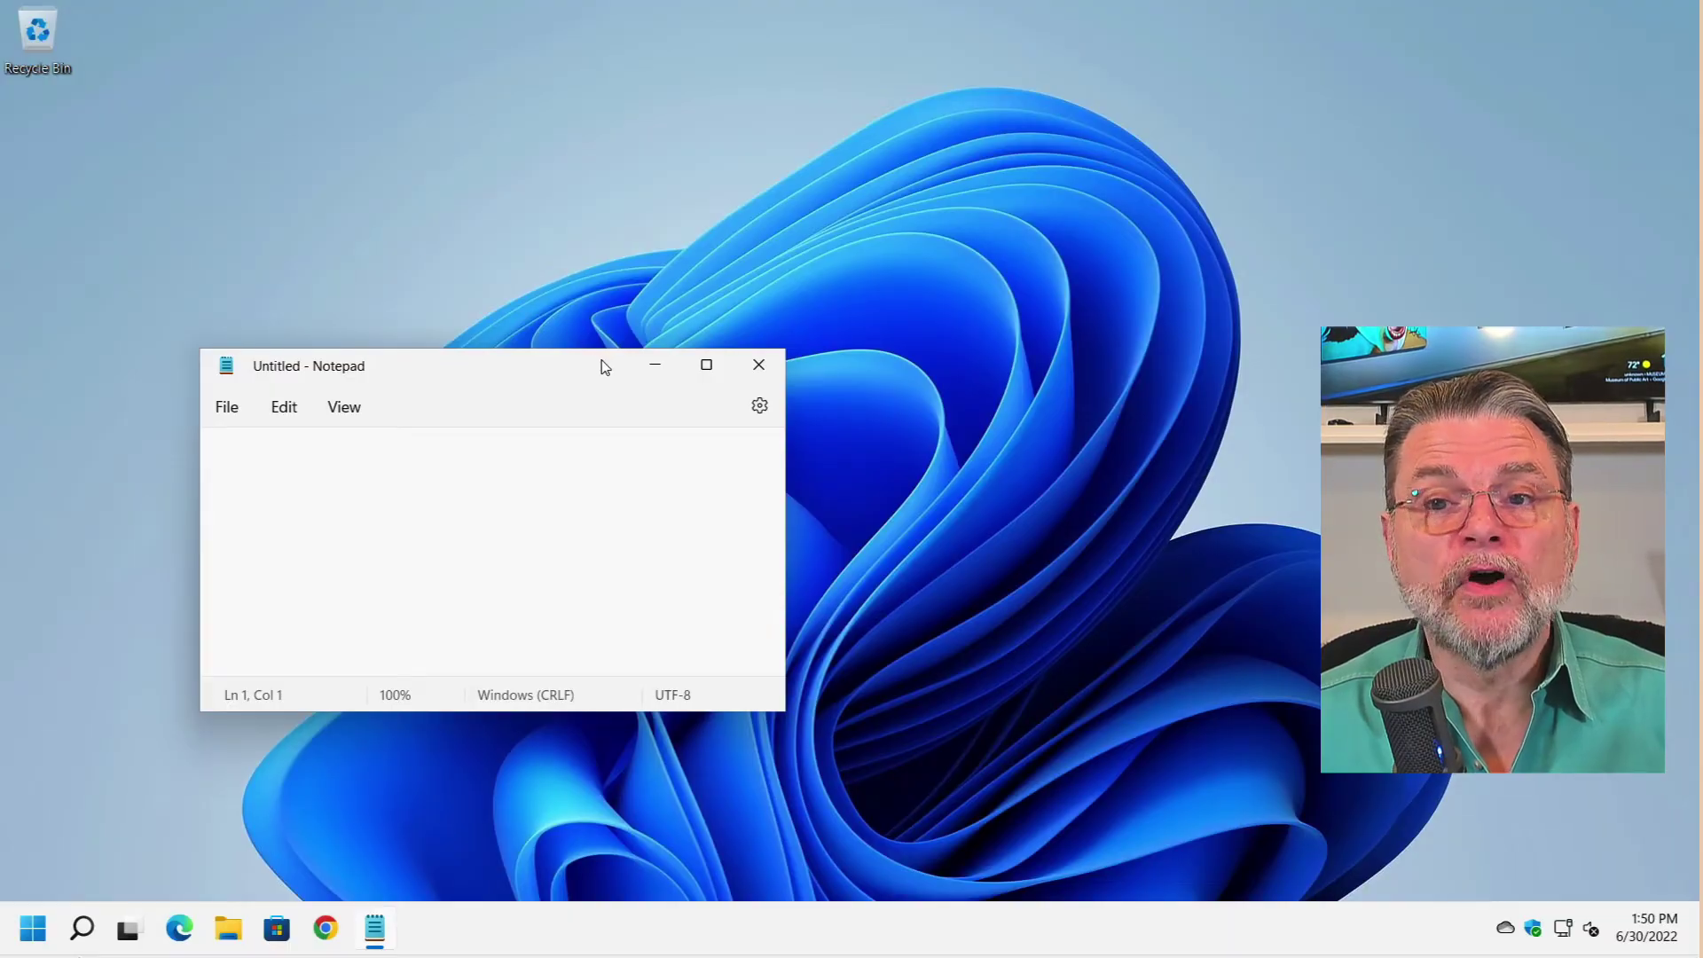
pyautogui.moveTo(601, 366); pyautogui.dragTo(1631, 905)
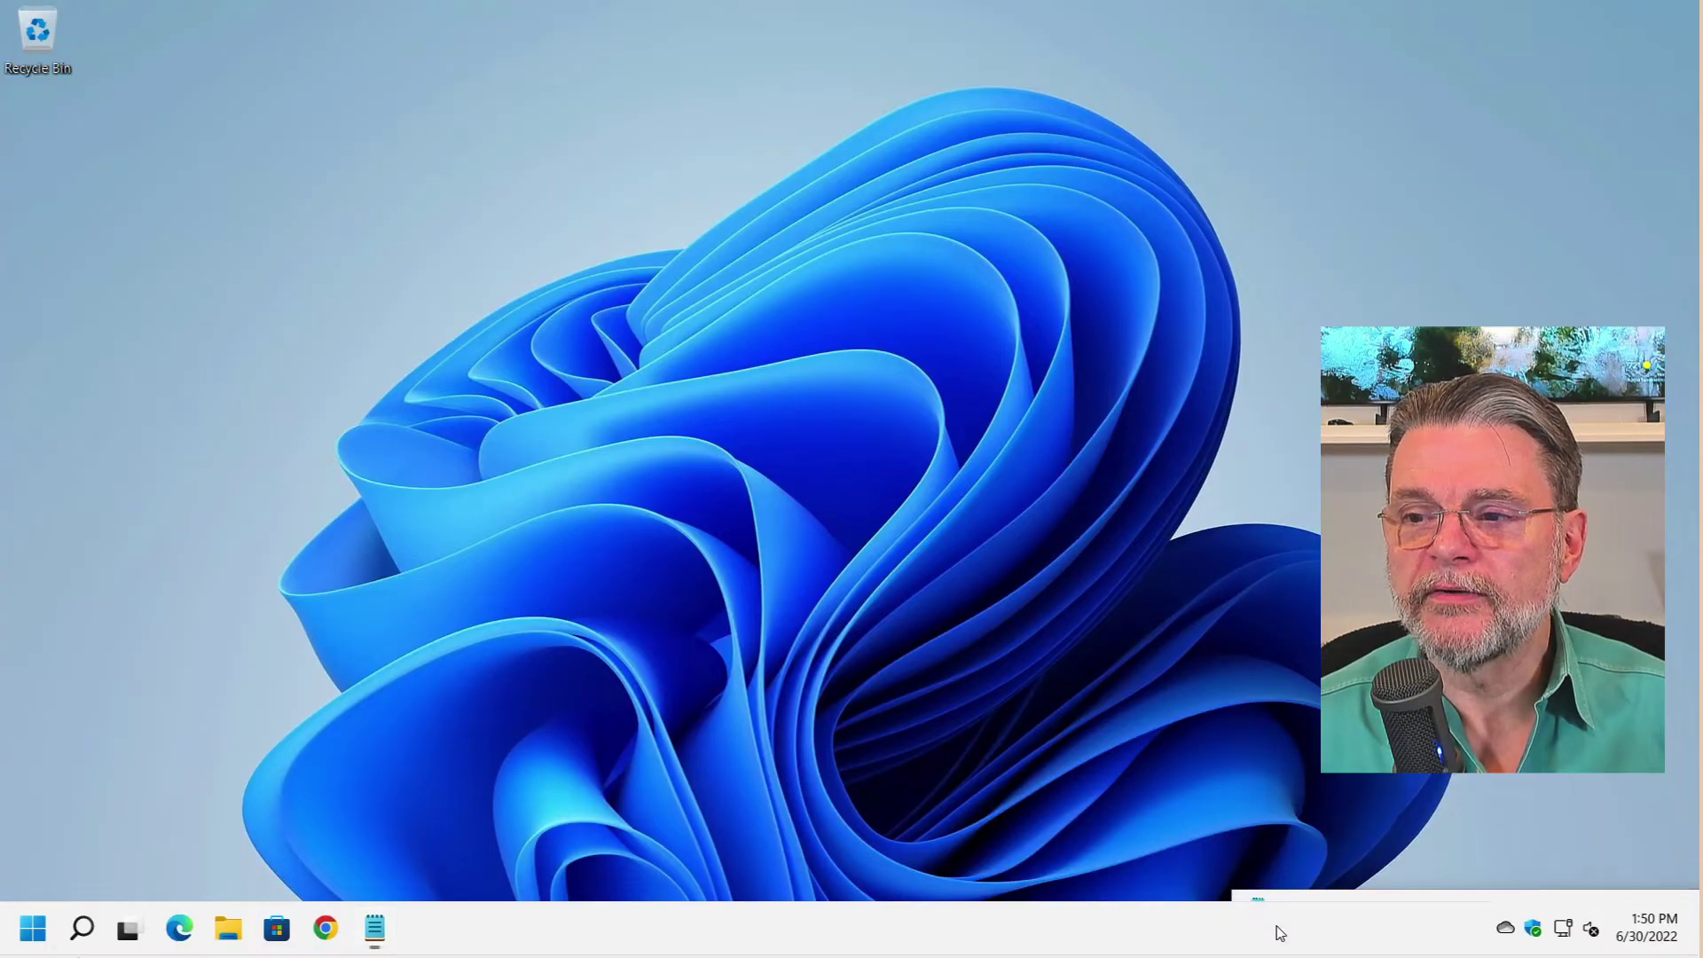
pyautogui.click(39, 36)
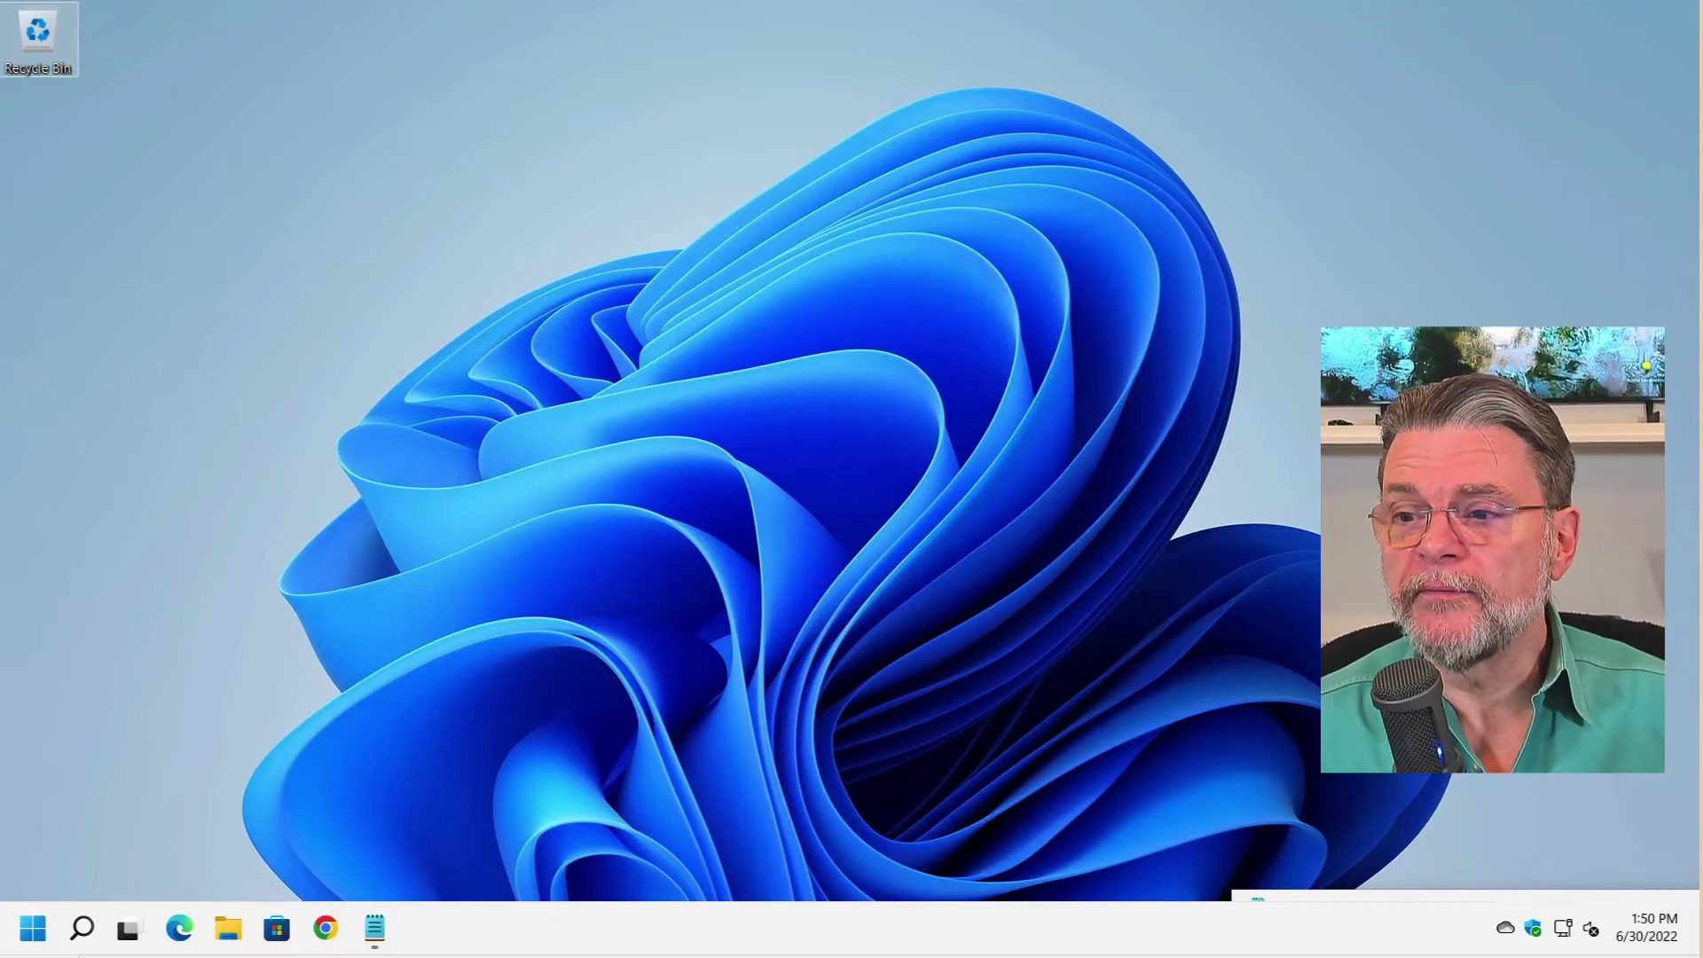
pyautogui.hotkey('alt', 'Tab')
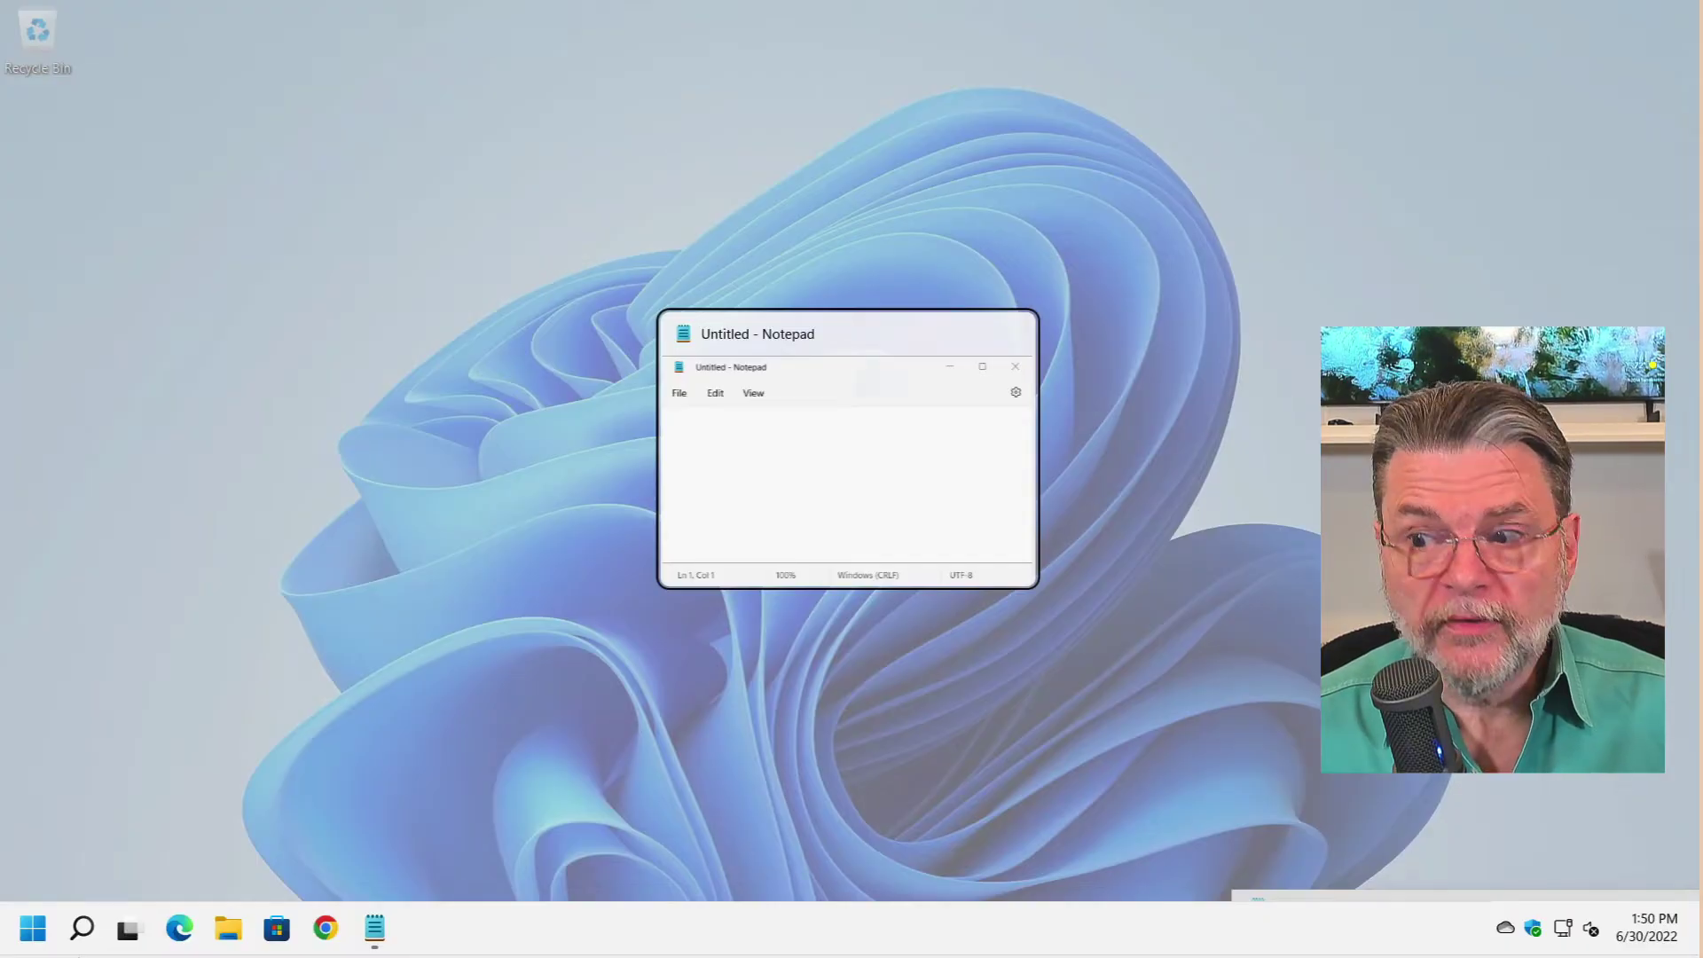
pyautogui.press('Escape')
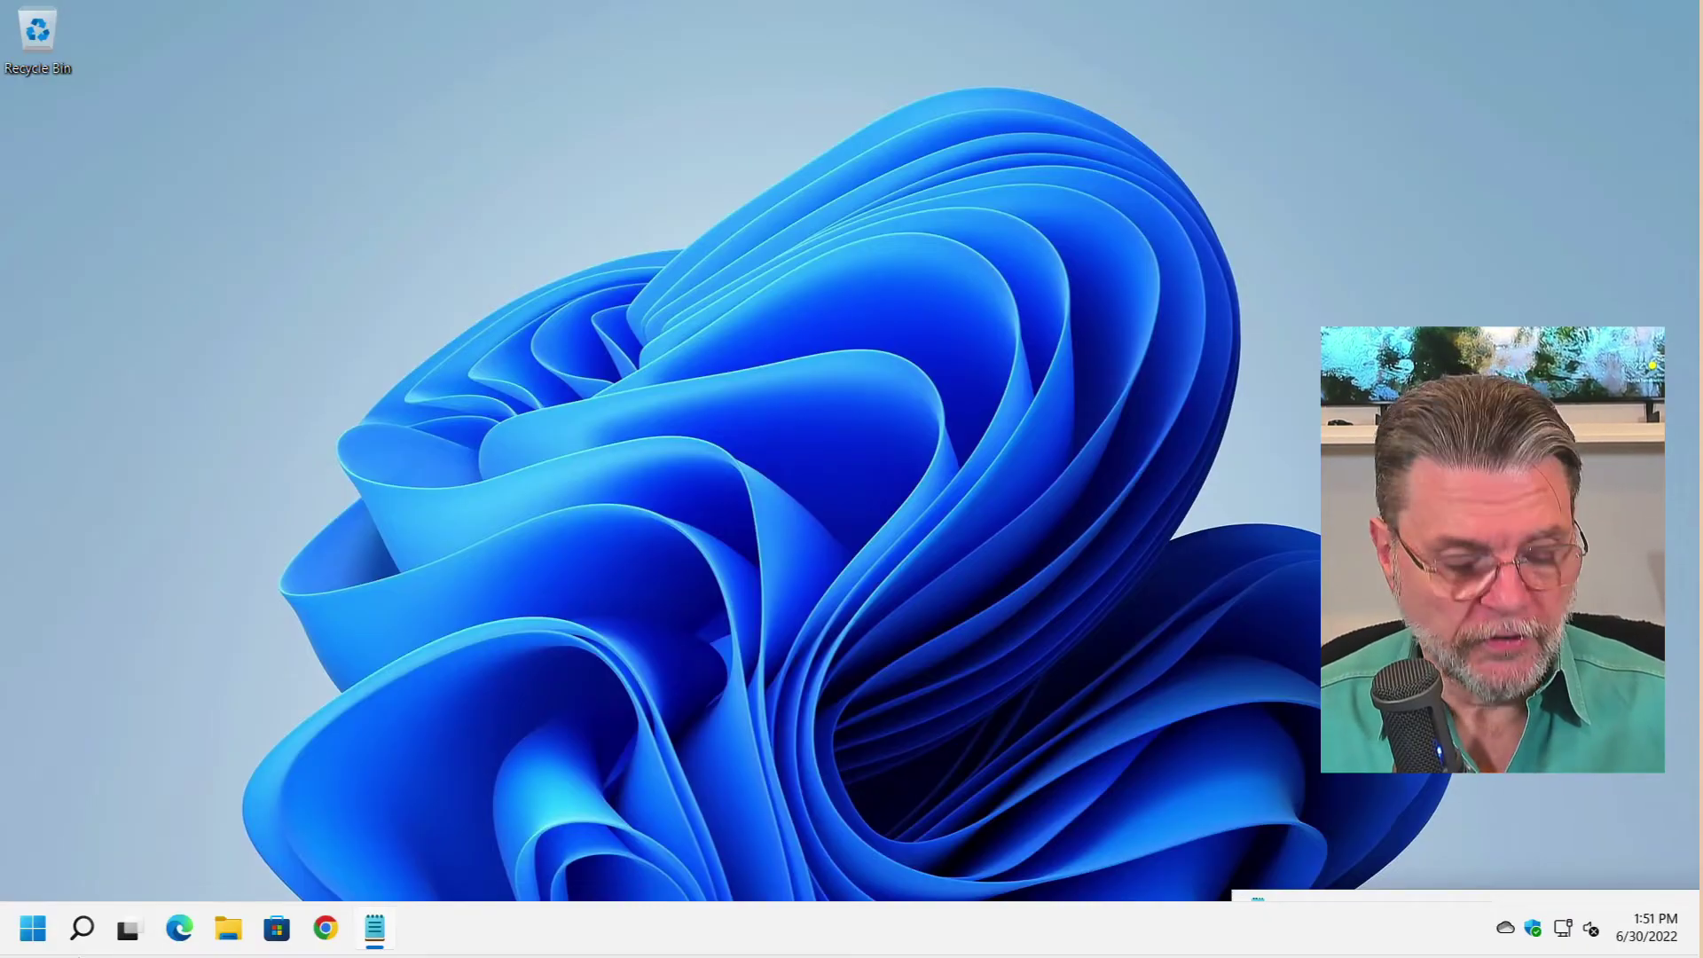
# Recover the hidden window with Alt+Space, M and arrow keys, dropping it mid-desktop.
pyautogui.hotkey('alt', 'space')
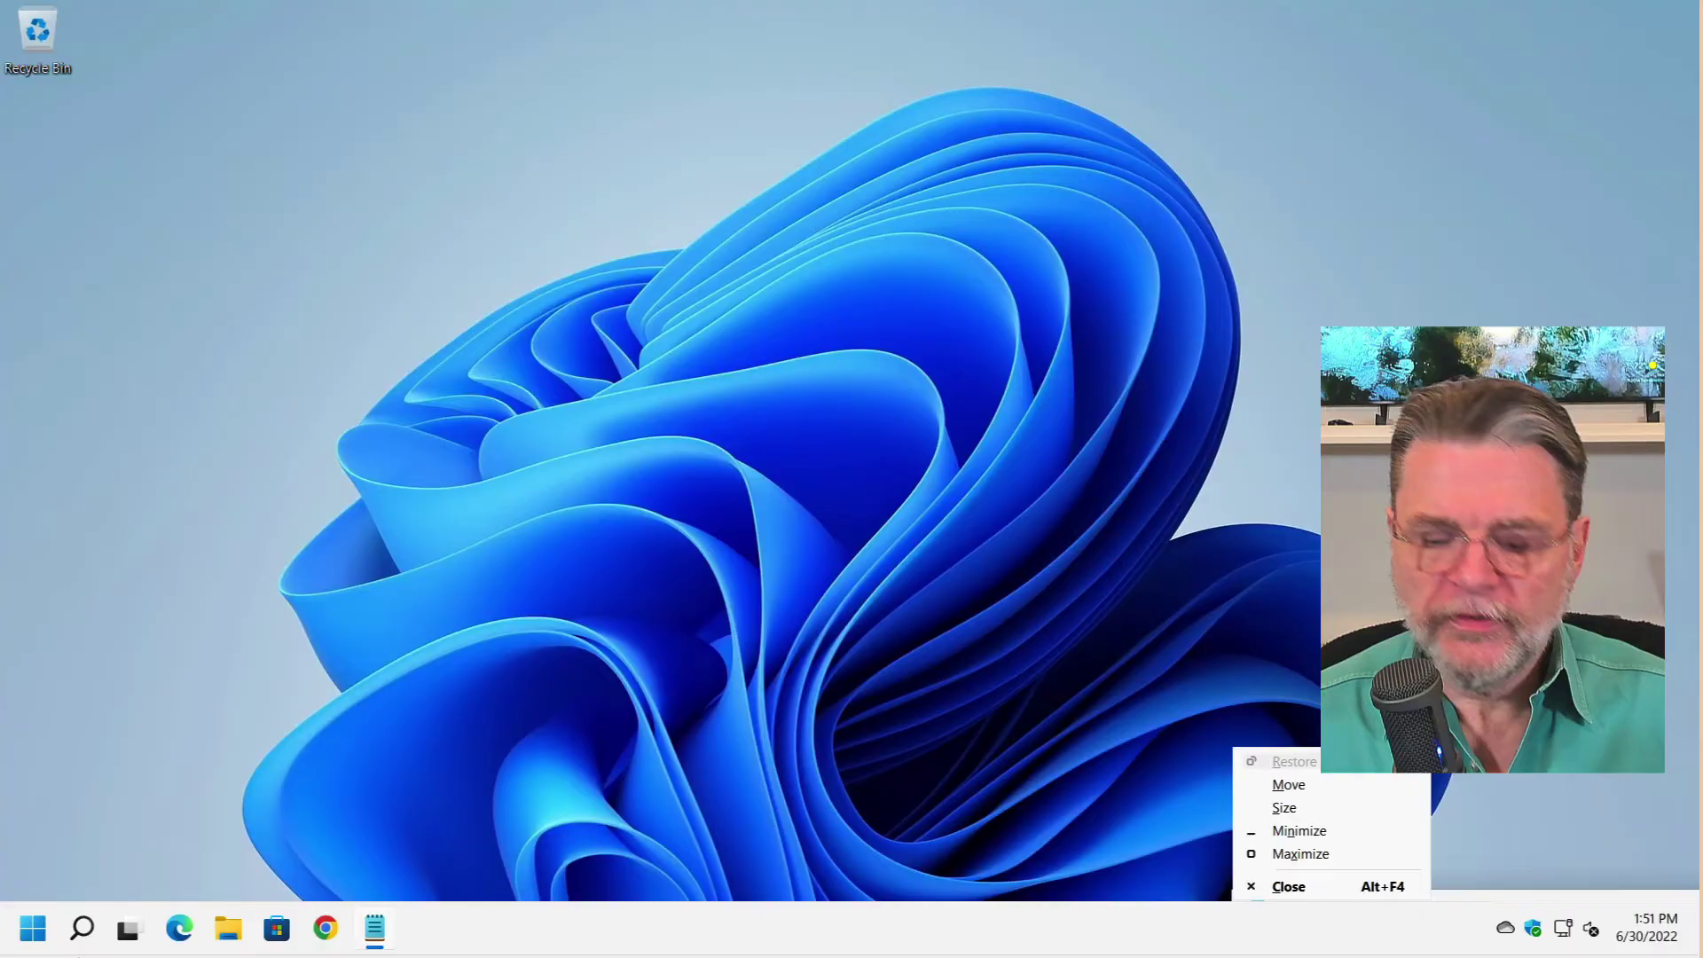
pyautogui.press('m')
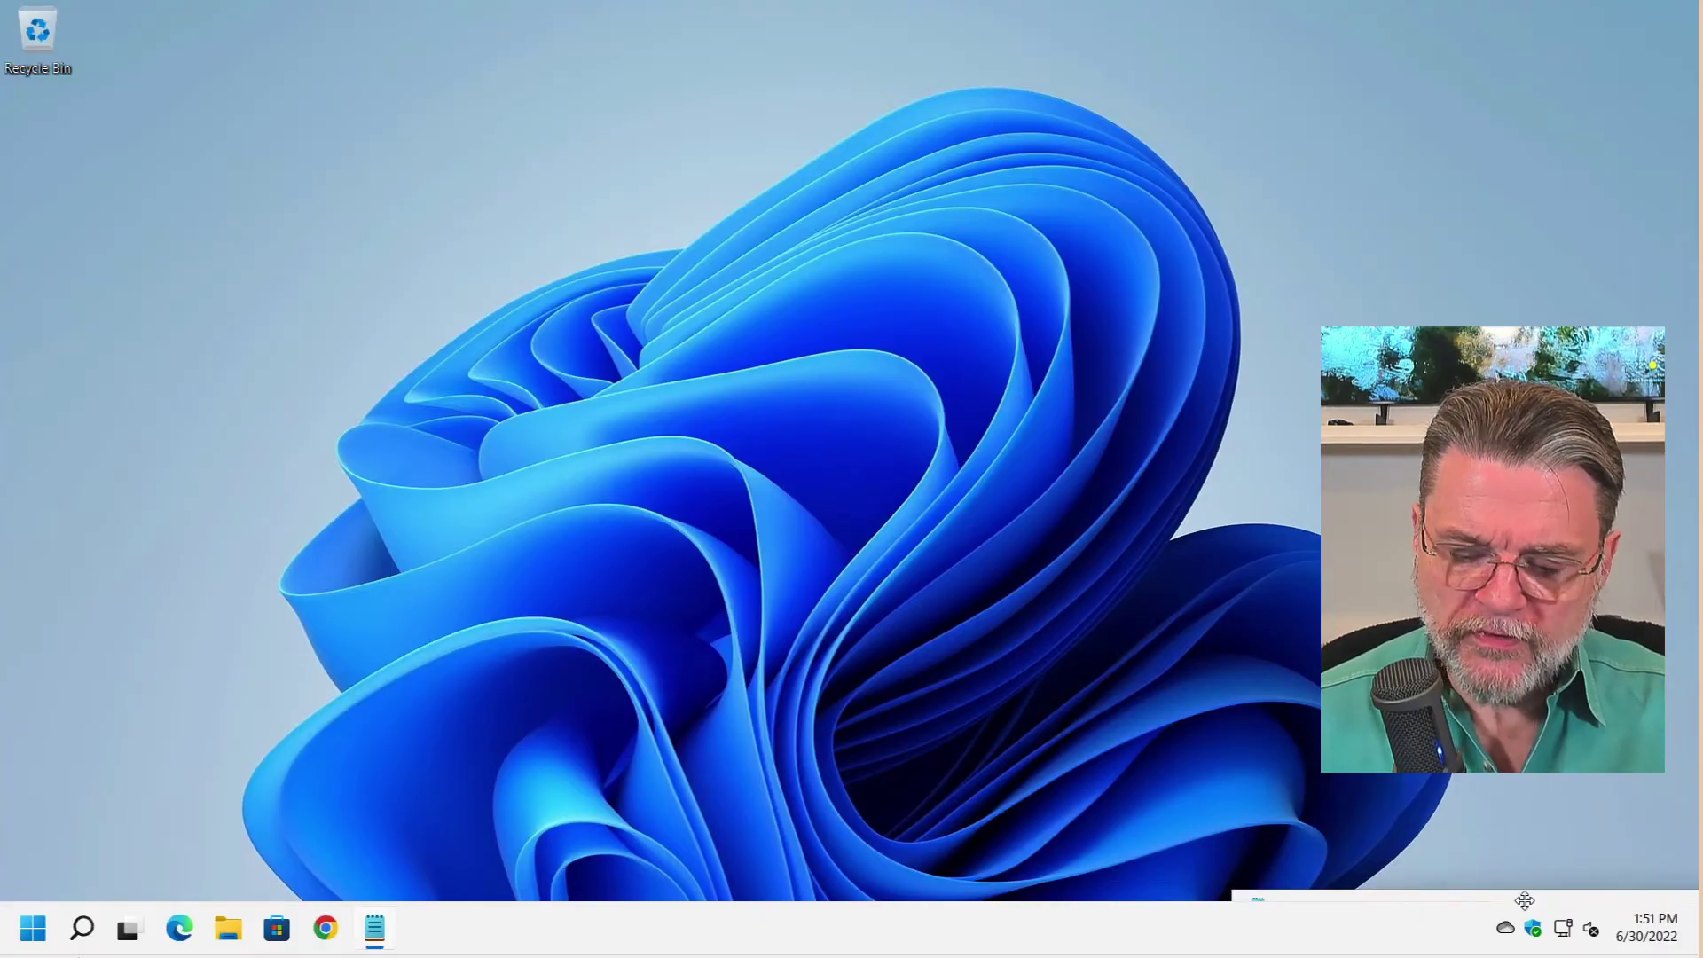
pyautogui.press('Up')
pyautogui.press('Up')
pyautogui.press('Up')
pyautogui.press('Up')
pyautogui.press('Up')
pyautogui.press('Up')
pyautogui.press('Up')
pyautogui.press('Up')
pyautogui.press('Up')
pyautogui.press('Up')
pyautogui.press('Up')
pyautogui.press('Up')
pyautogui.press('Up')
pyautogui.press('Up')
pyautogui.press('Up')
pyautogui.press('Up')
pyautogui.press('Up')
pyautogui.press('Up')
pyautogui.press('Up')
pyautogui.press('Up')
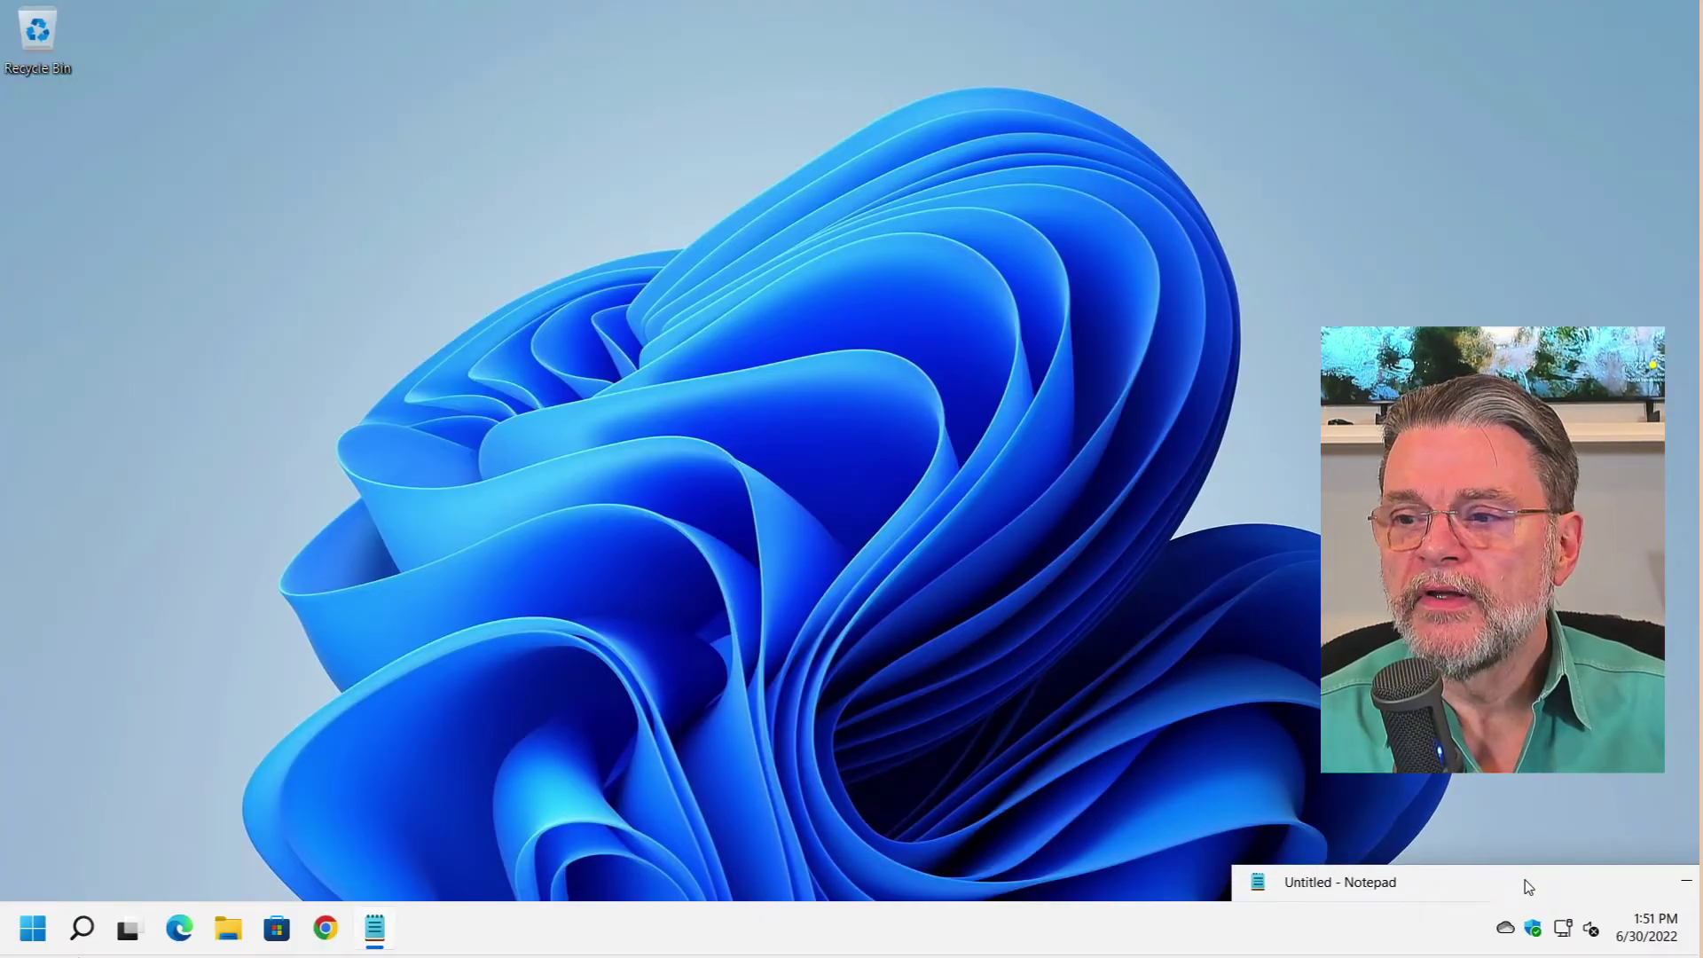
pyautogui.press('Up')
pyautogui.press('Up')
pyautogui.press('Up')
pyautogui.press('Up')
pyautogui.press('Up')
pyautogui.press('Up')
pyautogui.press('Up')
pyautogui.press('Up')
pyautogui.press('Up')
pyautogui.press('Up')
pyautogui.press('Up')
pyautogui.press('Up')
pyautogui.press('Up')
pyautogui.press('Up')
pyautogui.press('Up')
pyautogui.press('Up')
pyautogui.press('Up')
pyautogui.press('Up')
pyautogui.press('Up')
pyautogui.press('Up')
pyautogui.press('Left')
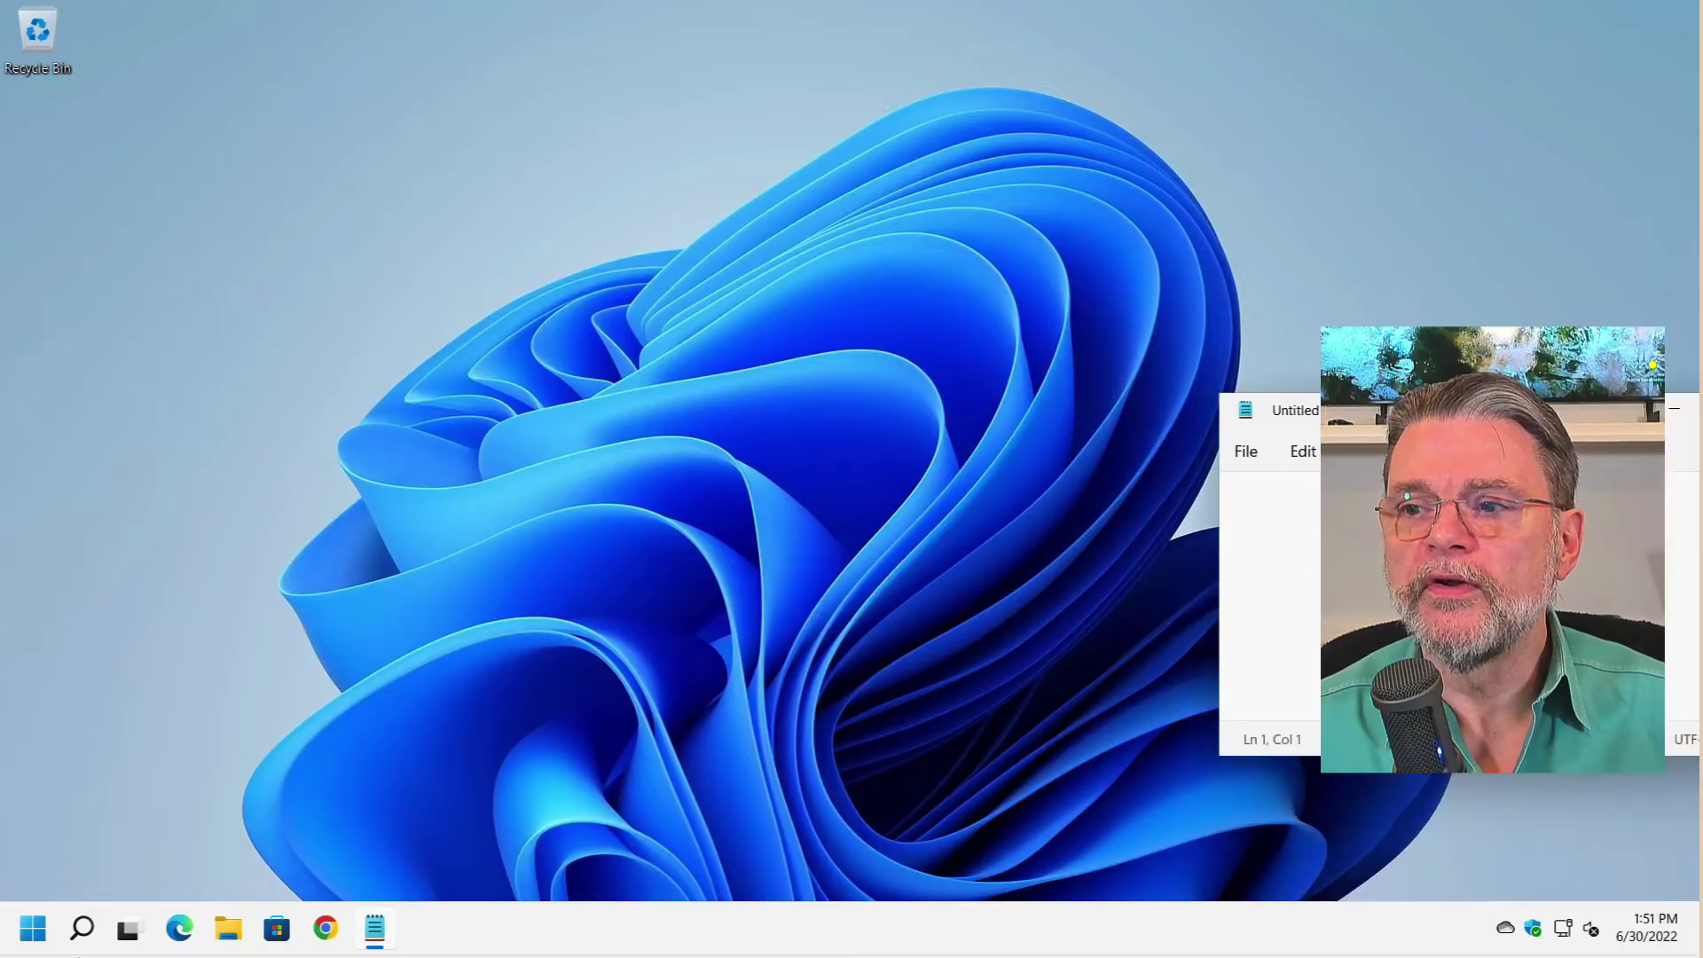
pyautogui.press('Left')
pyautogui.press('Left')
pyautogui.press('Left')
pyautogui.press('Left')
pyautogui.press('Left')
pyautogui.press('Left')
pyautogui.press('Left')
pyautogui.press('Left')
pyautogui.press('Left')
pyautogui.press('Left')
pyautogui.press('Left')
pyautogui.press('Left')
pyautogui.press('Left')
pyautogui.press('Left')
pyautogui.press('Left')
pyautogui.press('Left')
pyautogui.press('Left')
pyautogui.press('Left')
pyautogui.press('Left')
pyautogui.press('Left')
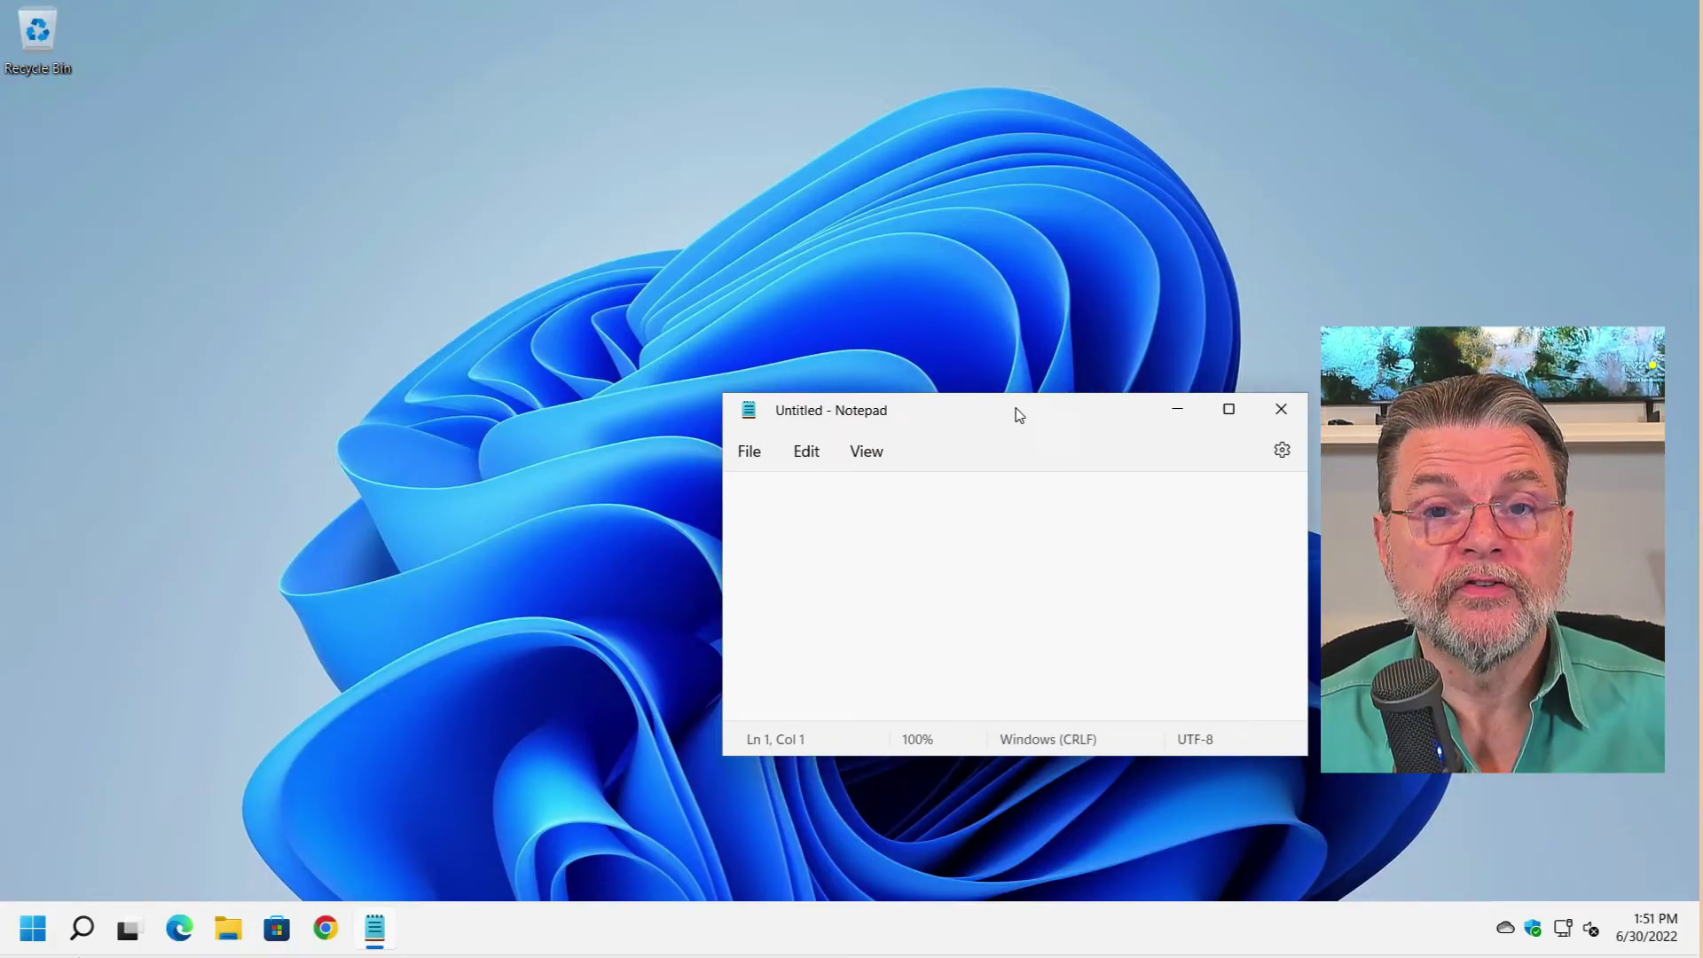
pyautogui.press('Up')
pyautogui.press('Up')
pyautogui.press('Up')
pyautogui.press('Up')
pyautogui.press('Up')
pyautogui.press('Up')
pyautogui.press('Up')
pyautogui.press('Up')
pyautogui.press('Up')
pyautogui.press('Up')
pyautogui.press('Up')
pyautogui.press('Up')
pyautogui.press('Up')
pyautogui.press('Up')
pyautogui.press('Up')
pyautogui.press('Left')
pyautogui.press('Left')
pyautogui.press('Left')
pyautogui.press('Left')
pyautogui.press('Left')
pyautogui.press('Left')
pyautogui.press('Left')
pyautogui.press('Left')
pyautogui.press('Left')
pyautogui.press('Left')
pyautogui.press('Return')
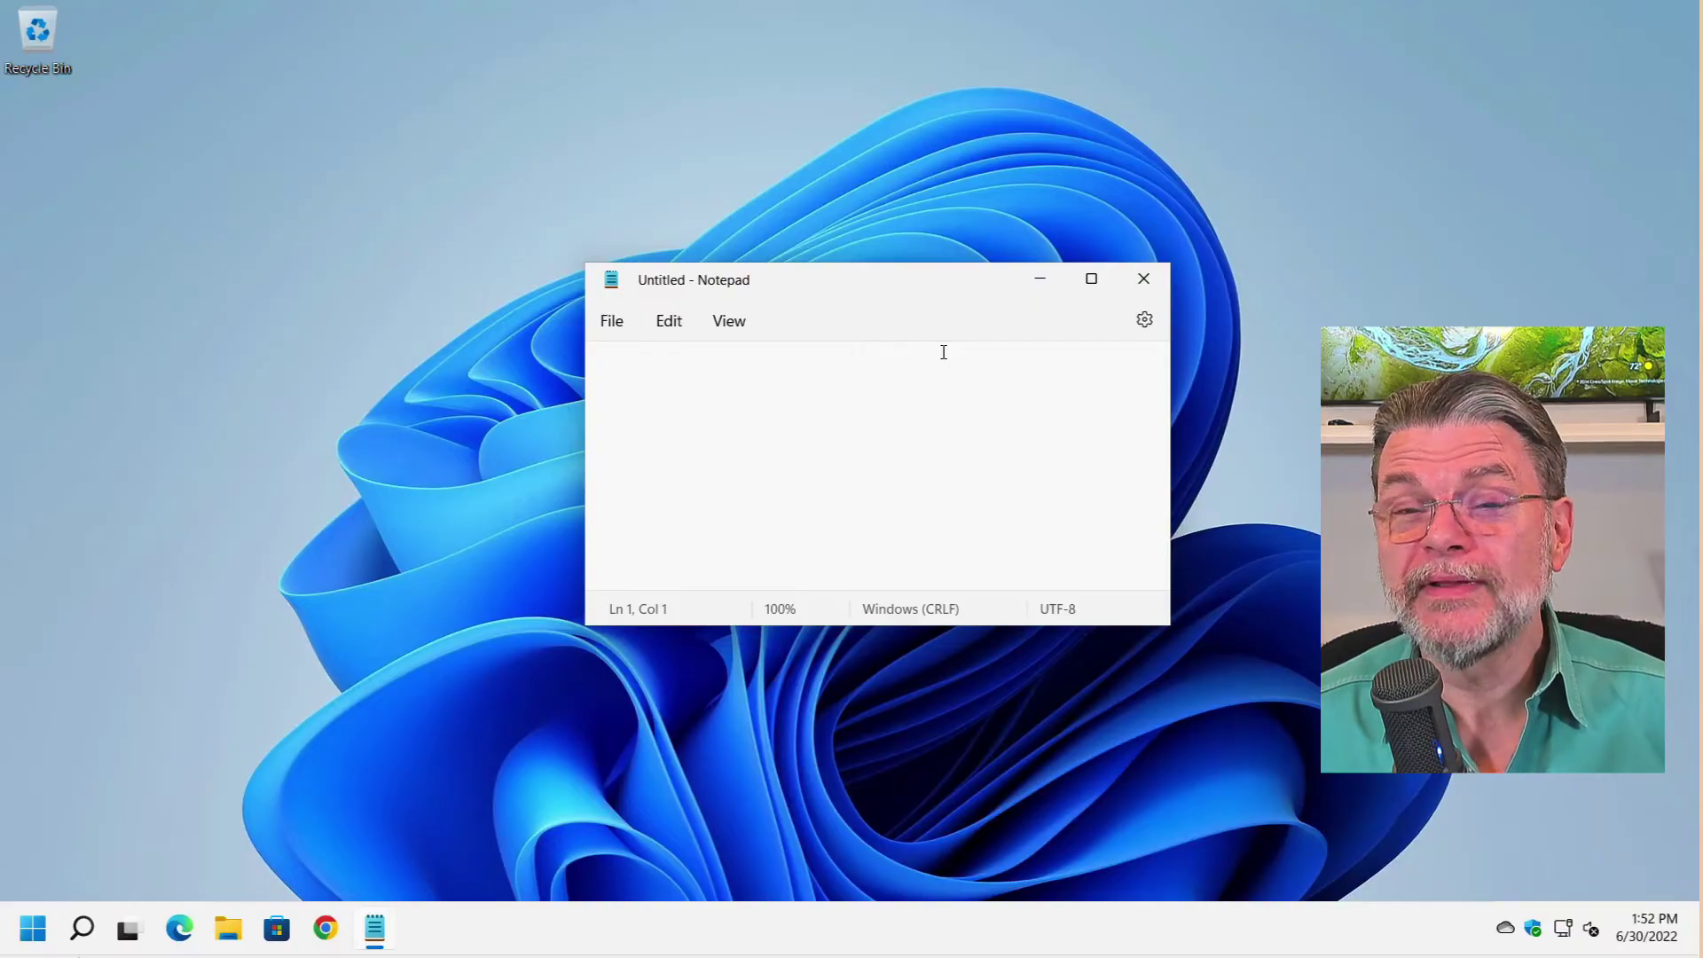
# Nudge the Notepad window slightly left and down by its title bar.
pyautogui.moveTo(854, 294); pyautogui.dragTo(798, 309)
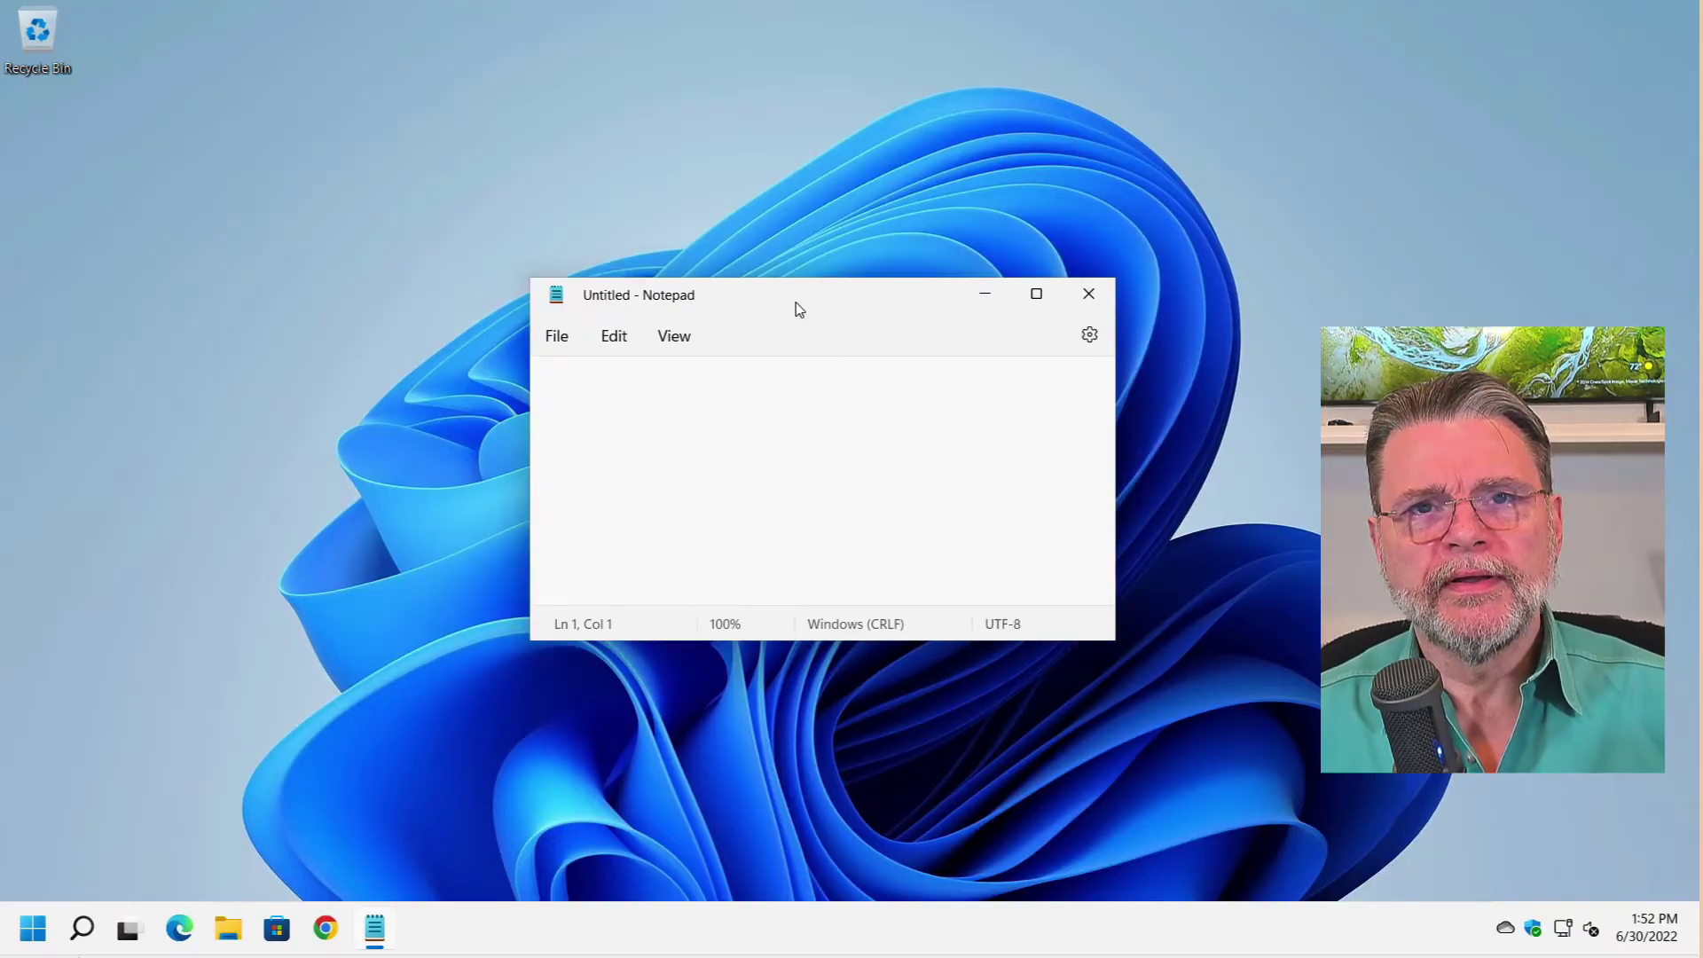
# Nudge Notepad left with the keyboard Move command, then drag it higher up.
pyautogui.hotkey('alt', 'space')
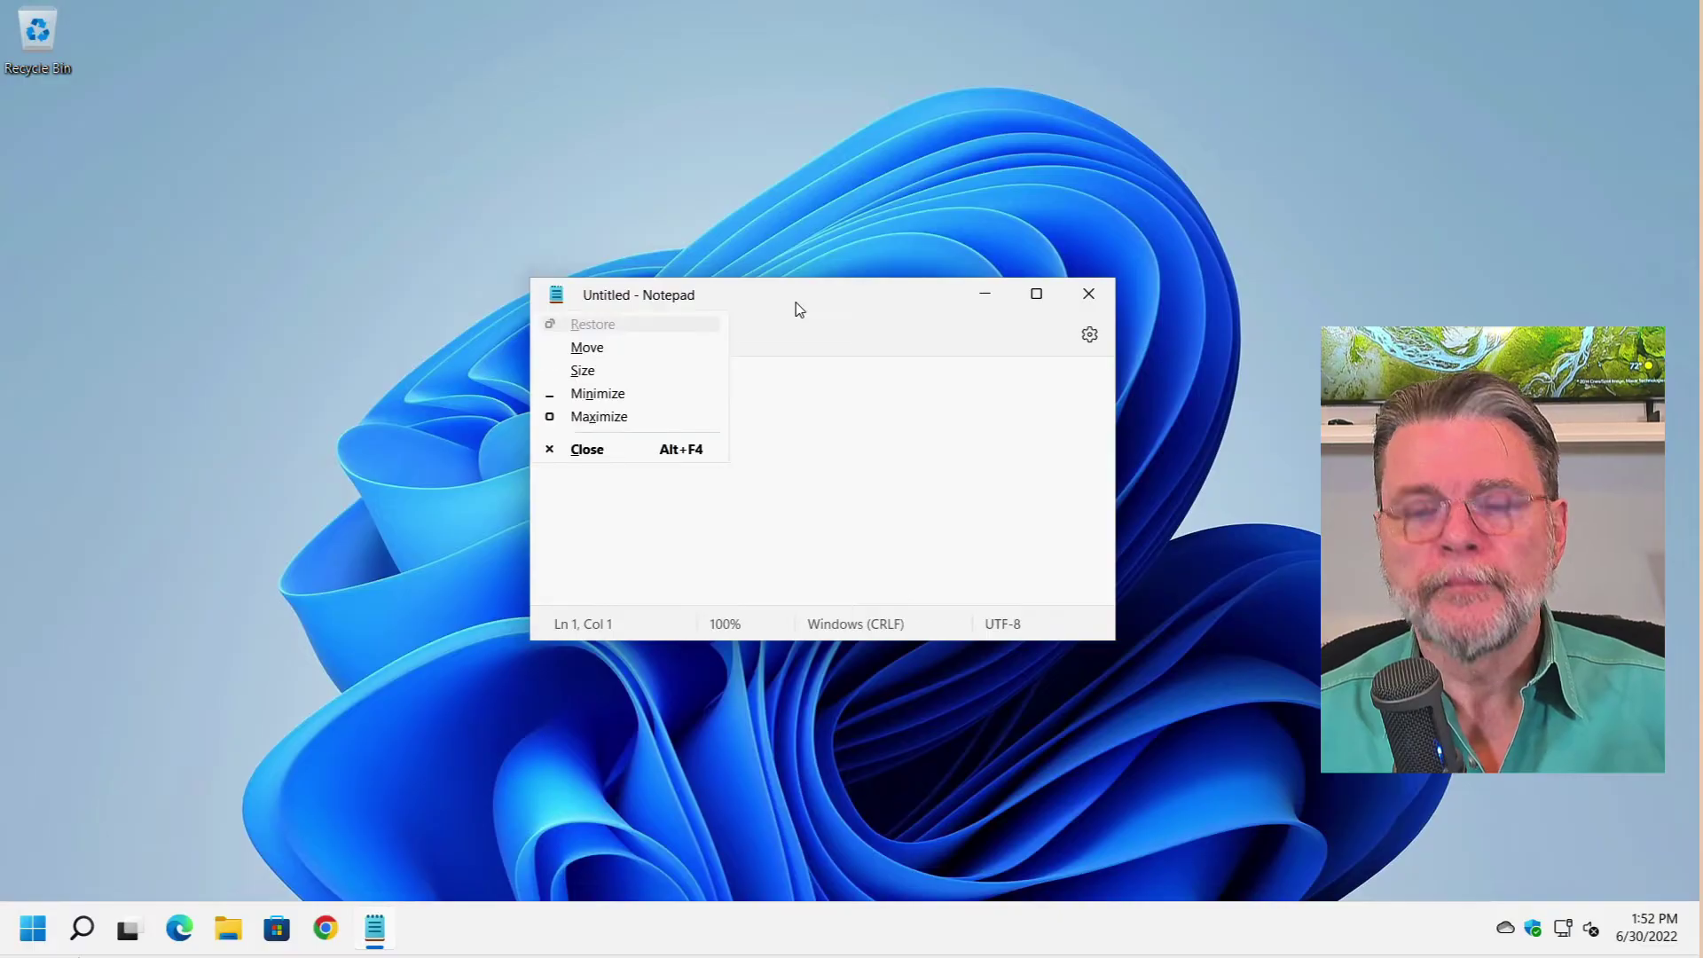
pyautogui.press('m')
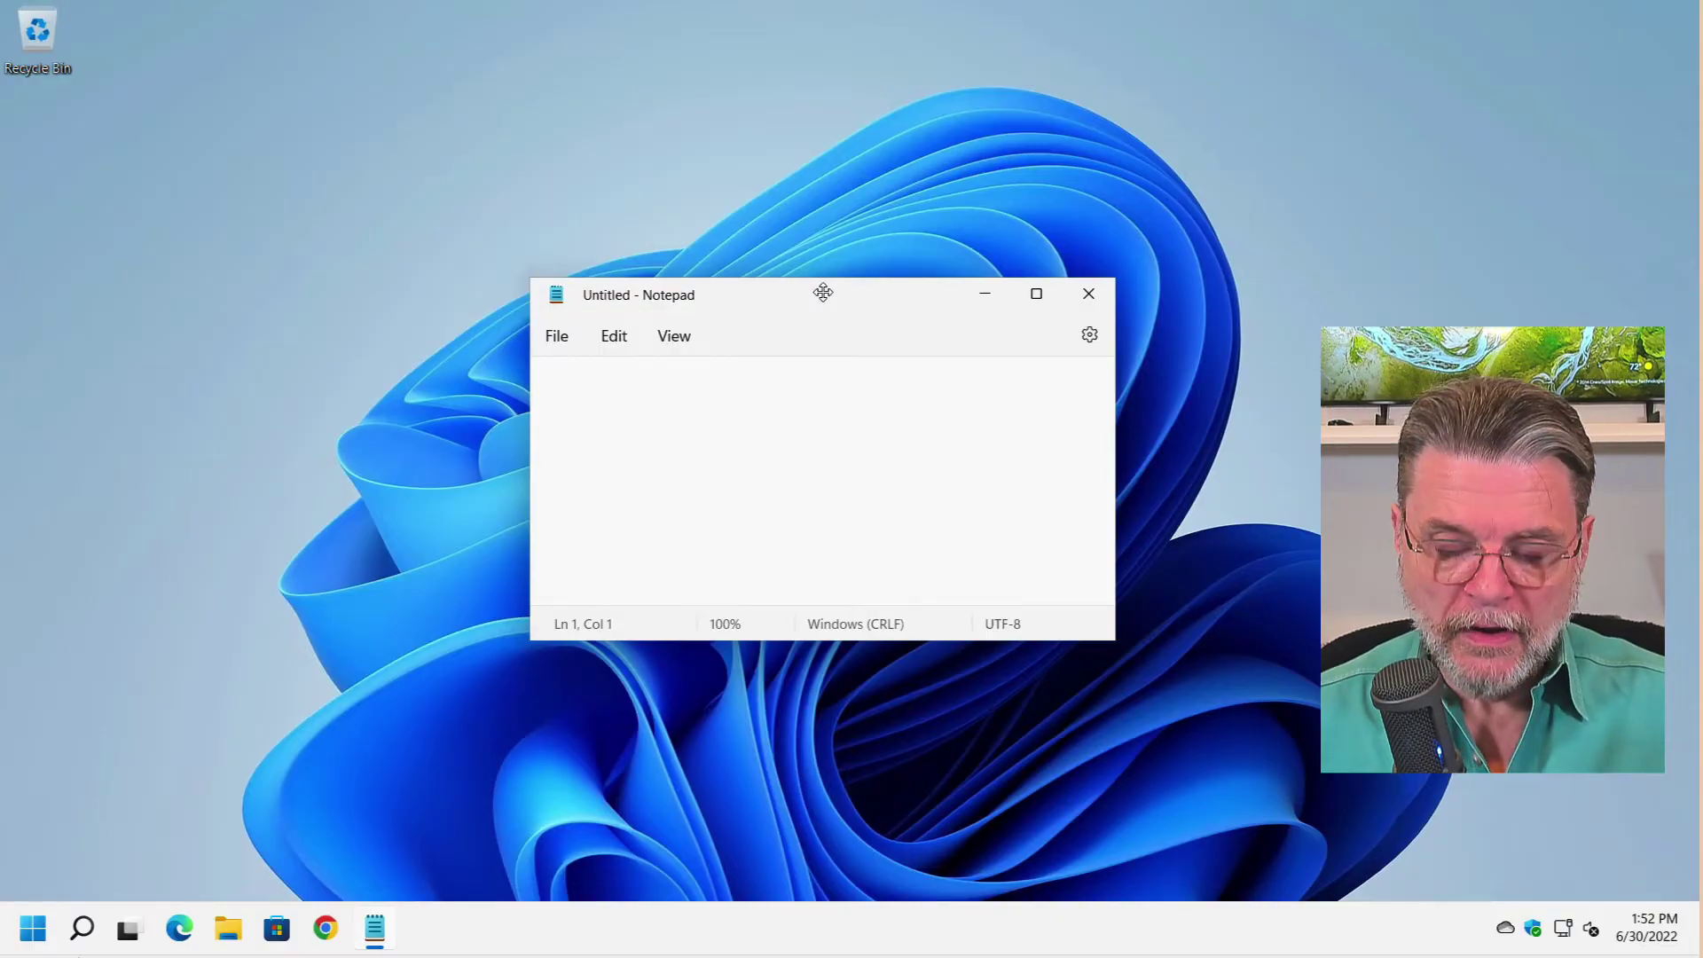
pyautogui.press('Left')
pyautogui.press('Left')
pyautogui.press('Return')
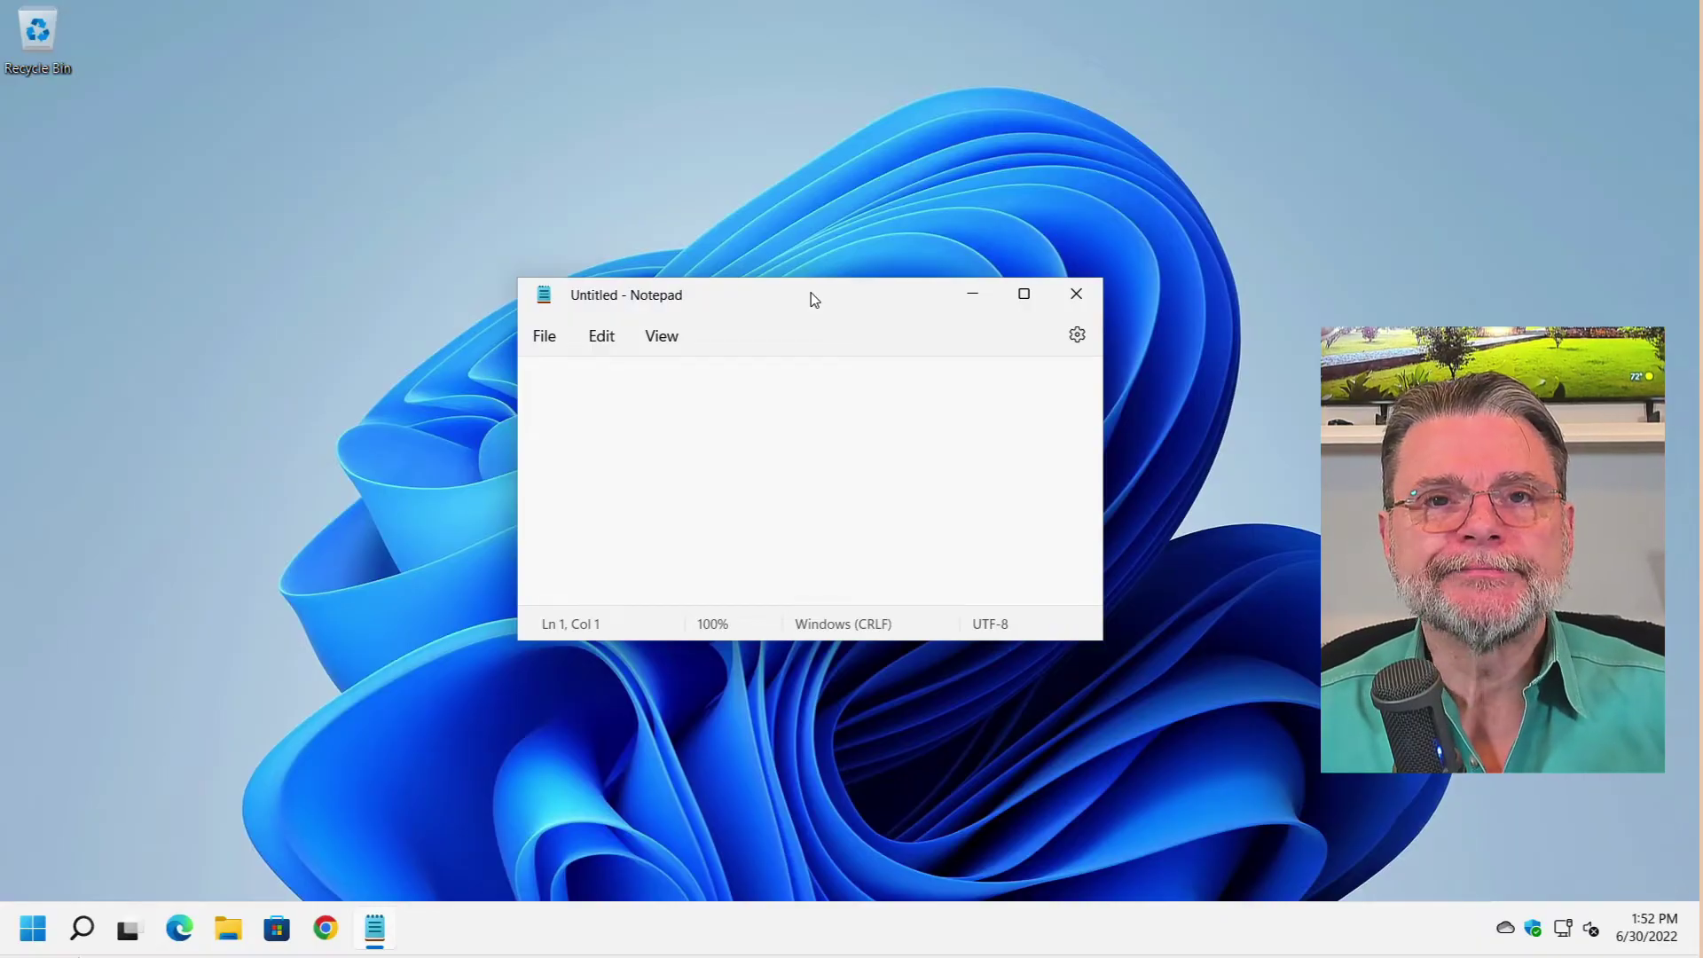
pyautogui.moveTo(815, 299); pyautogui.dragTo(726, 201)
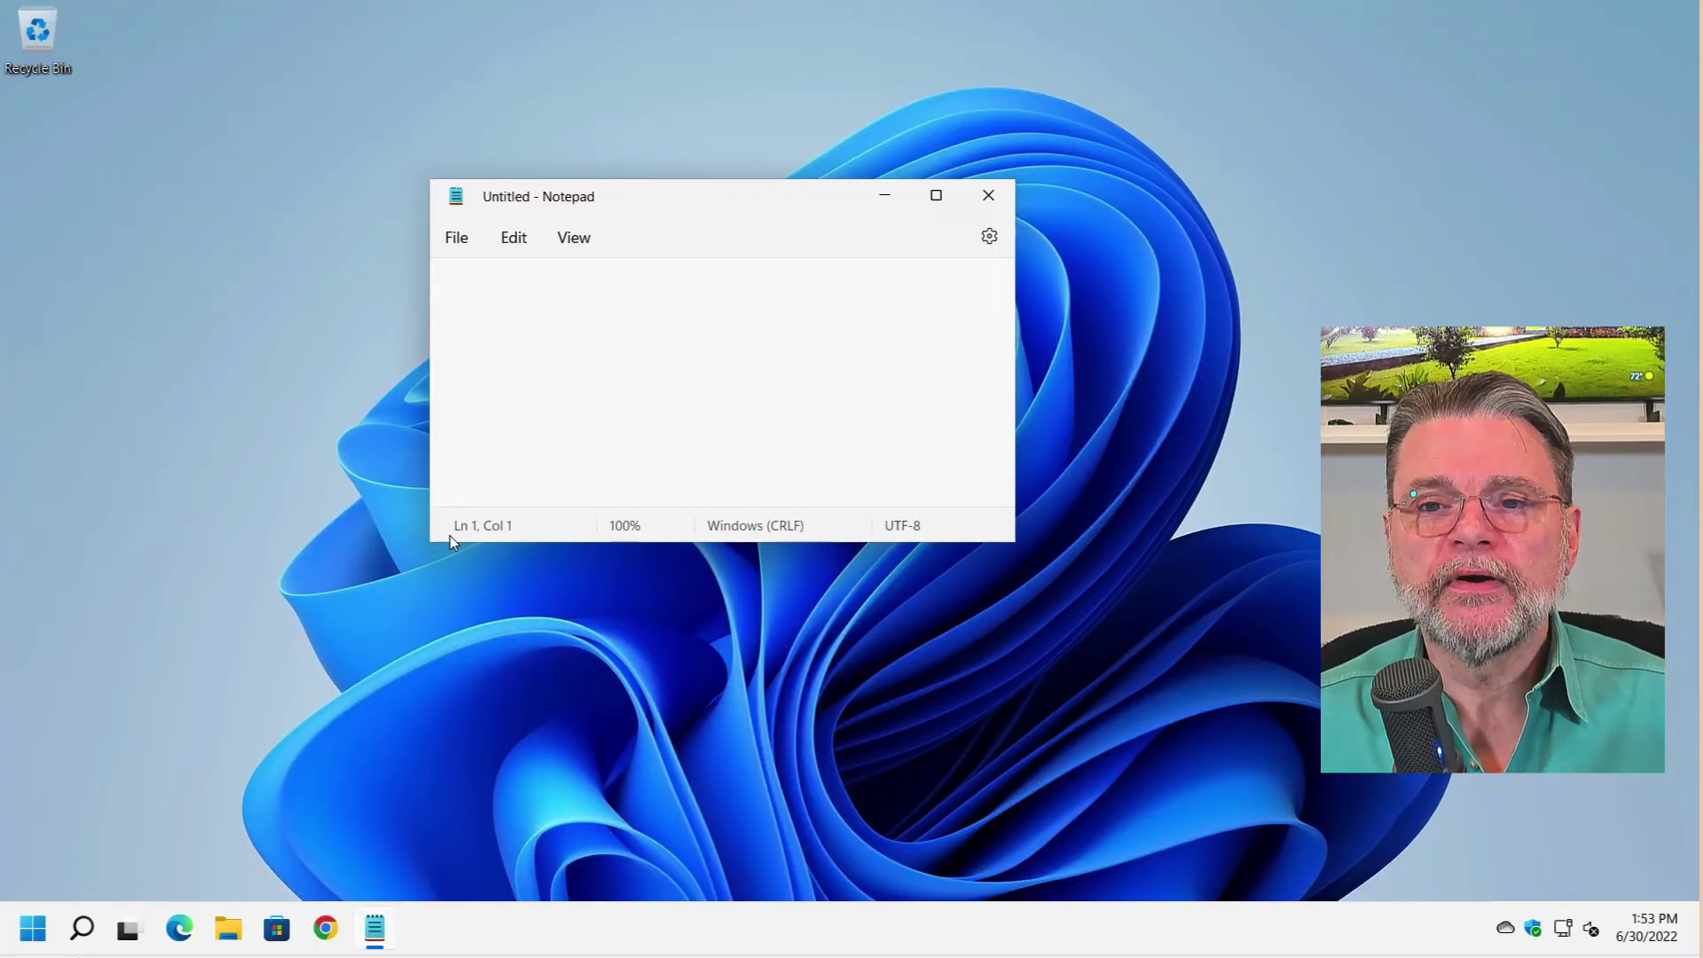
# Drag Notepad below the screen edge and confirm via Alt+Tab it stays hidden.
pyautogui.moveTo(726, 192); pyautogui.dragTo(840, 899)
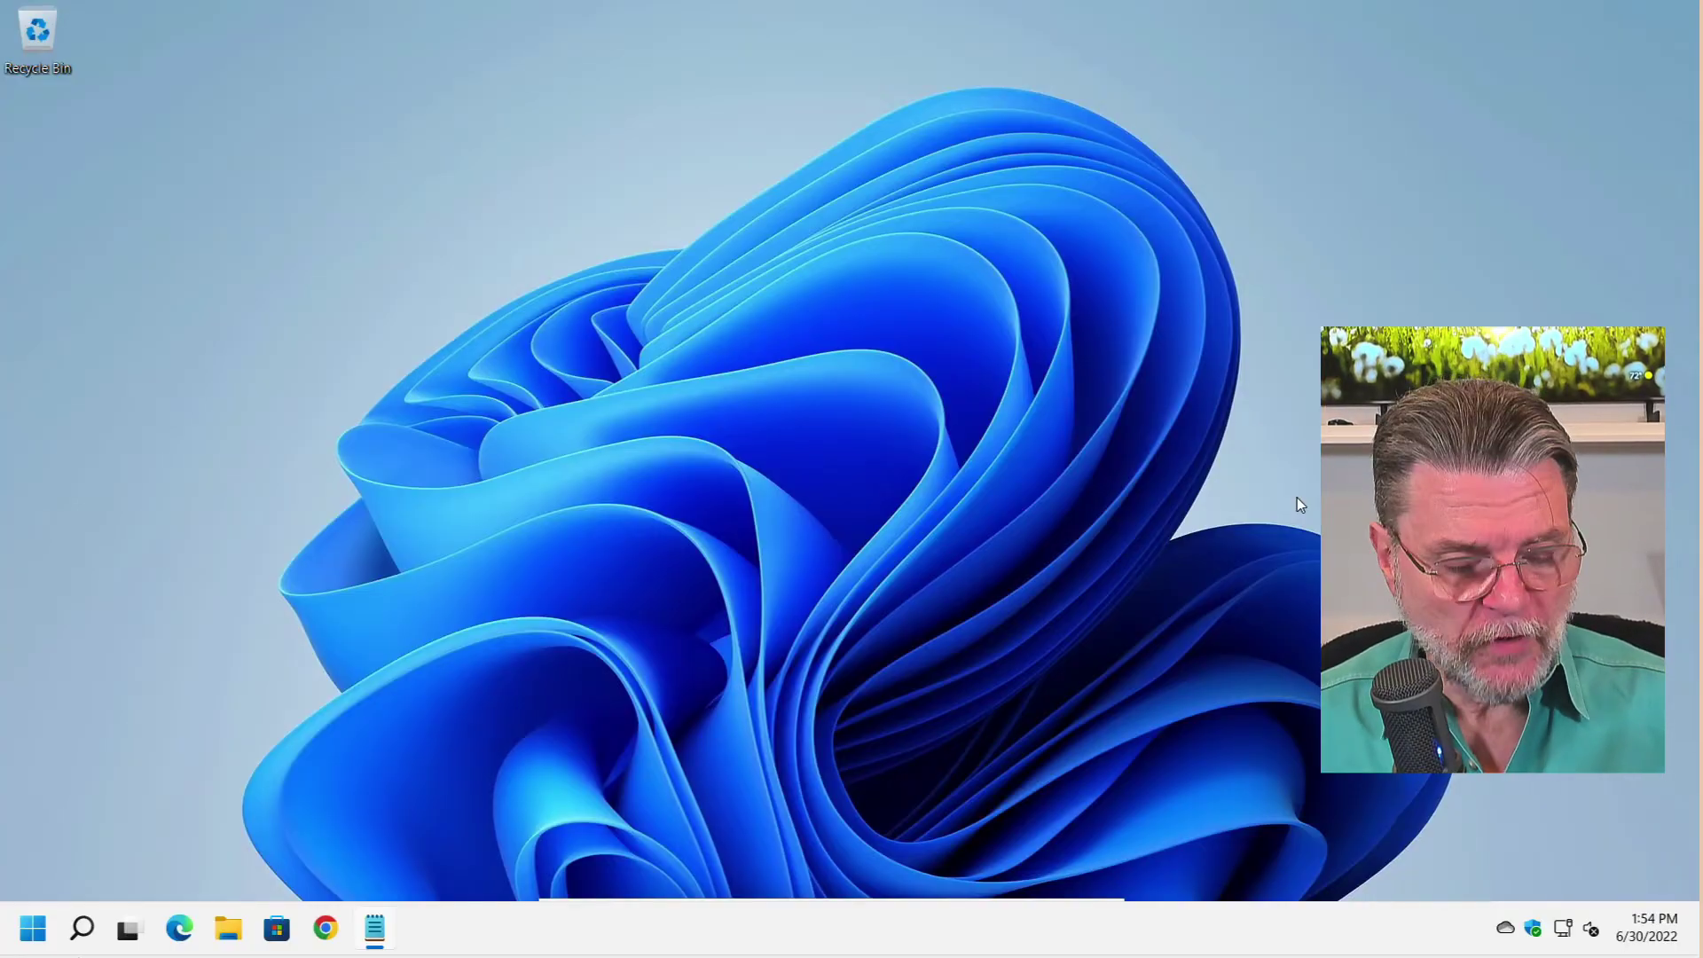
pyautogui.hotkey('alt', 'Tab')
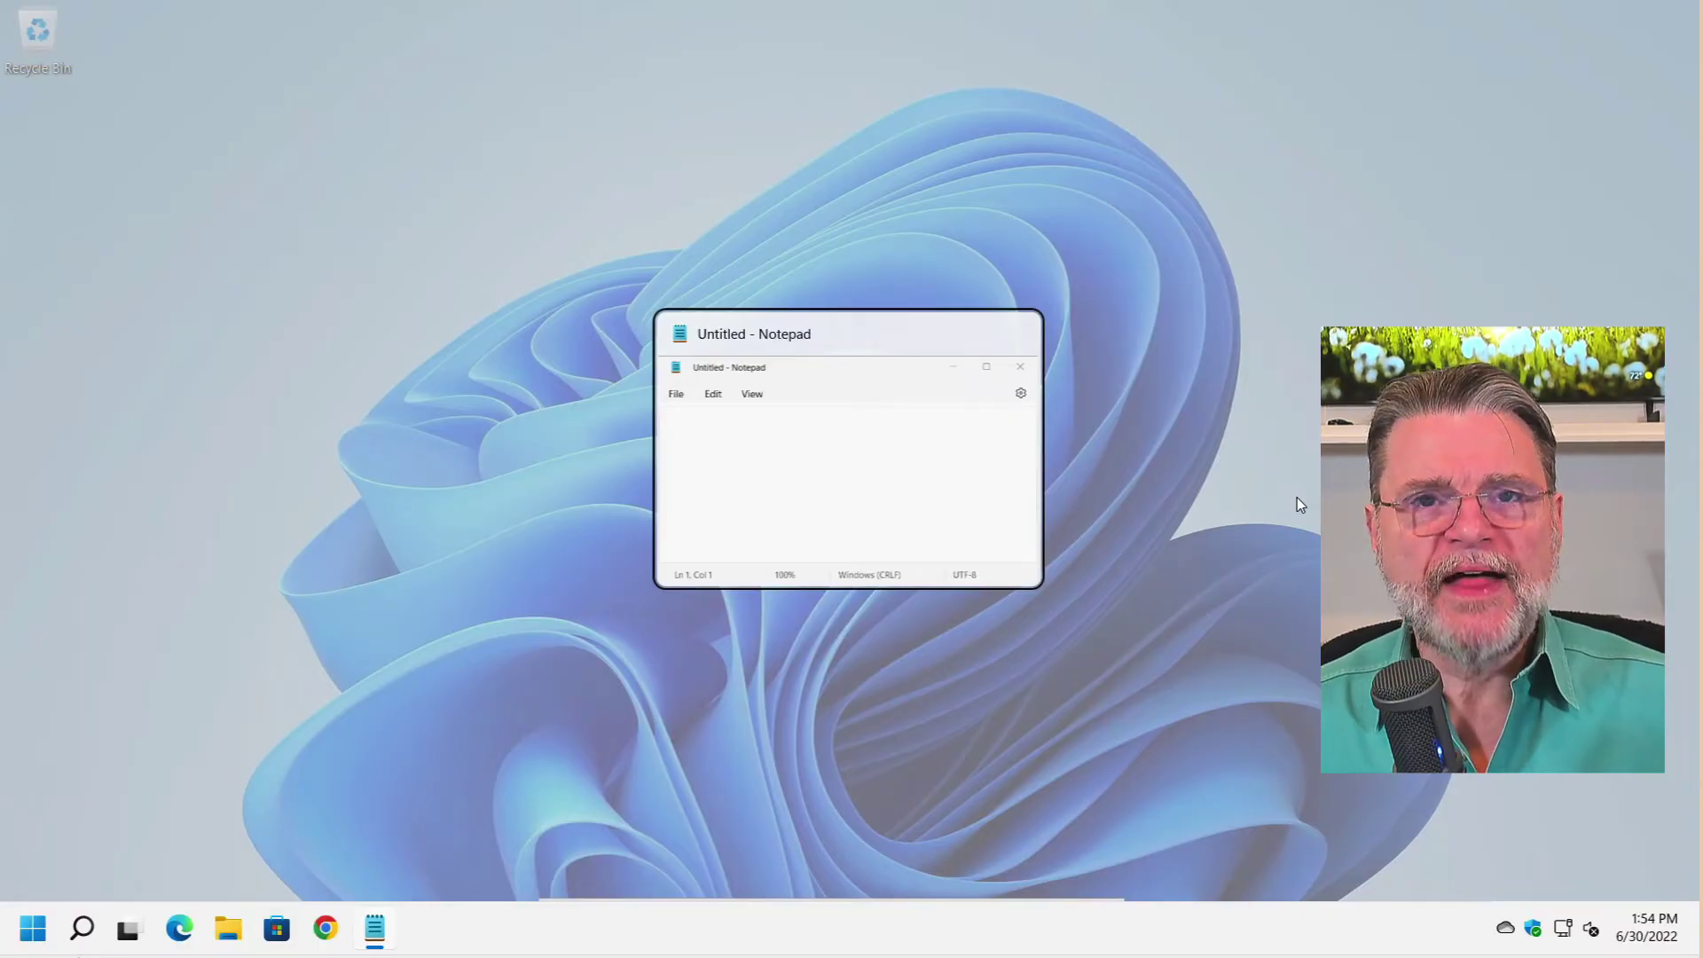
pyautogui.press('Escape')
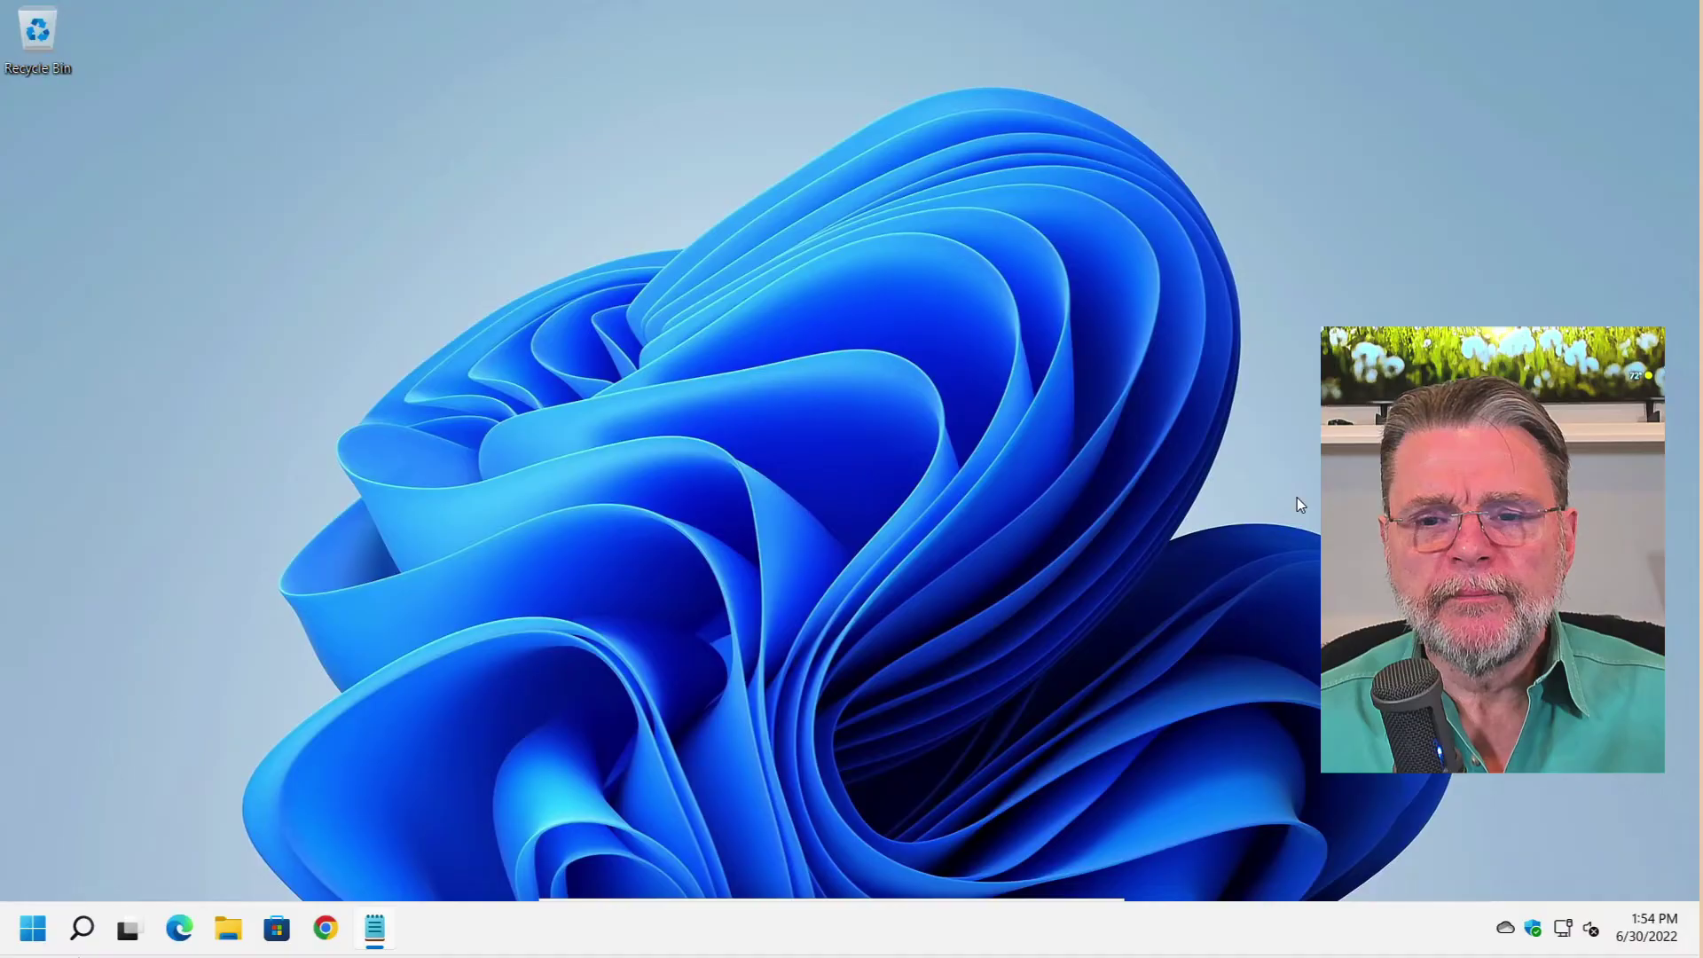
# Open Edge on the askleo.com homepage, then Alt+Tab back to the off-screen Notepad.
pyautogui.click(179, 929)
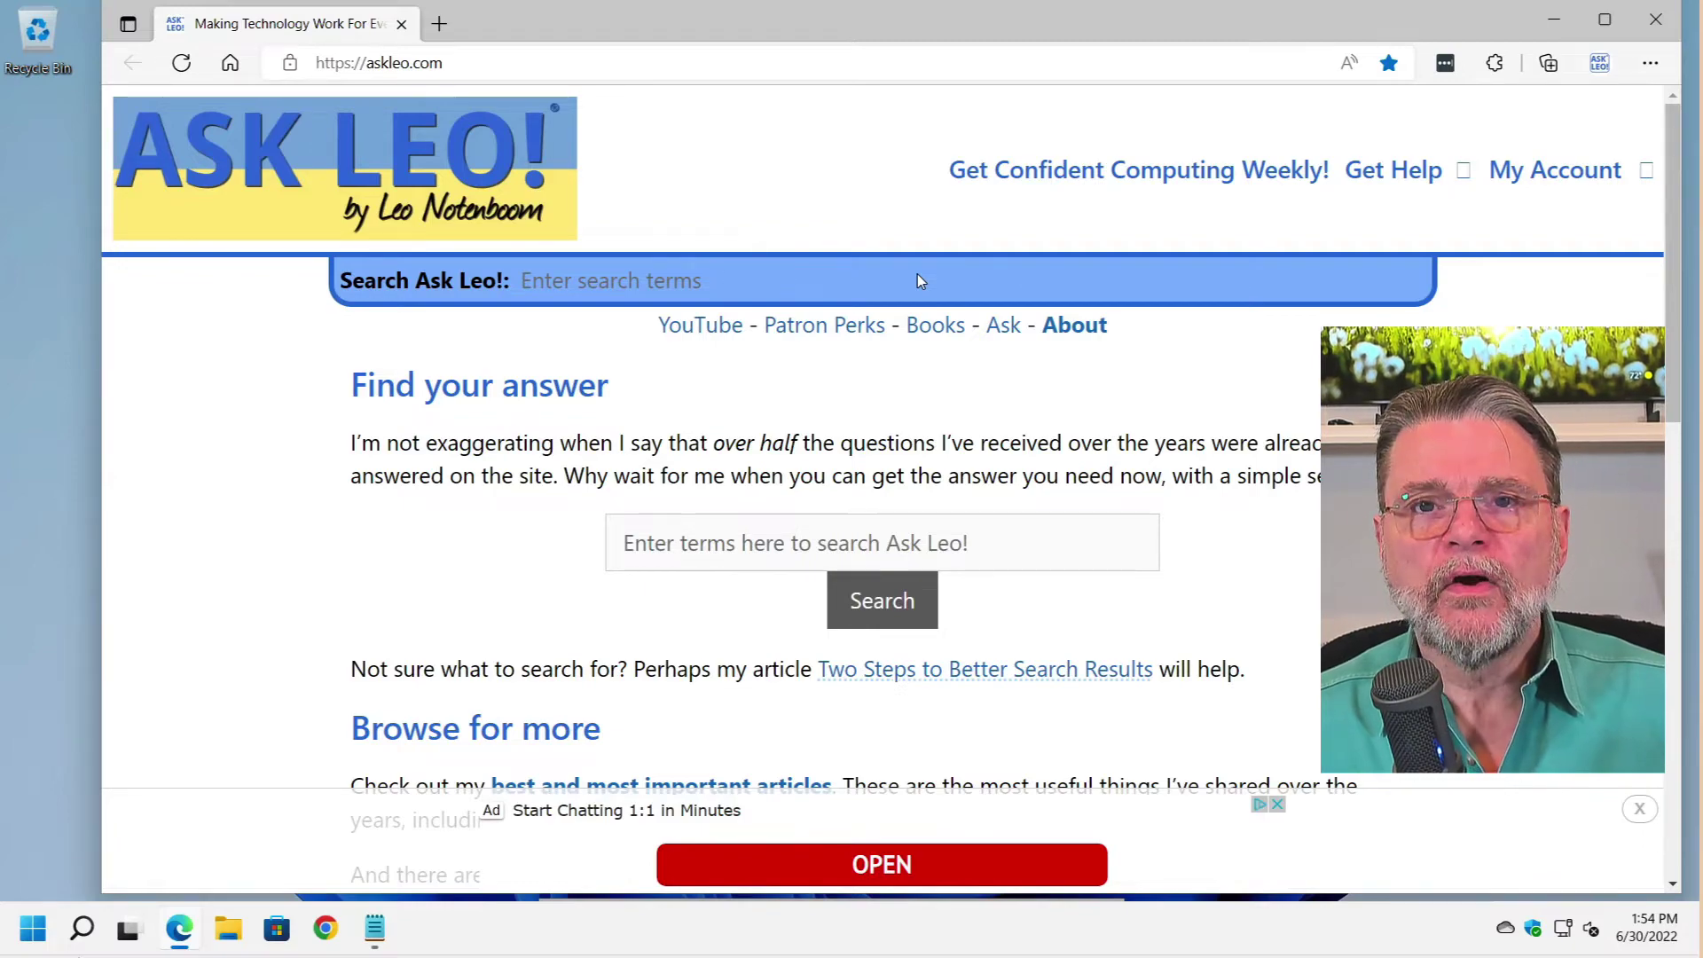
pyautogui.hotkey('alt', 'Tab')
pyautogui.hotkey('alt', 'Tab')
pyautogui.hotkey('alt', 'Tab')
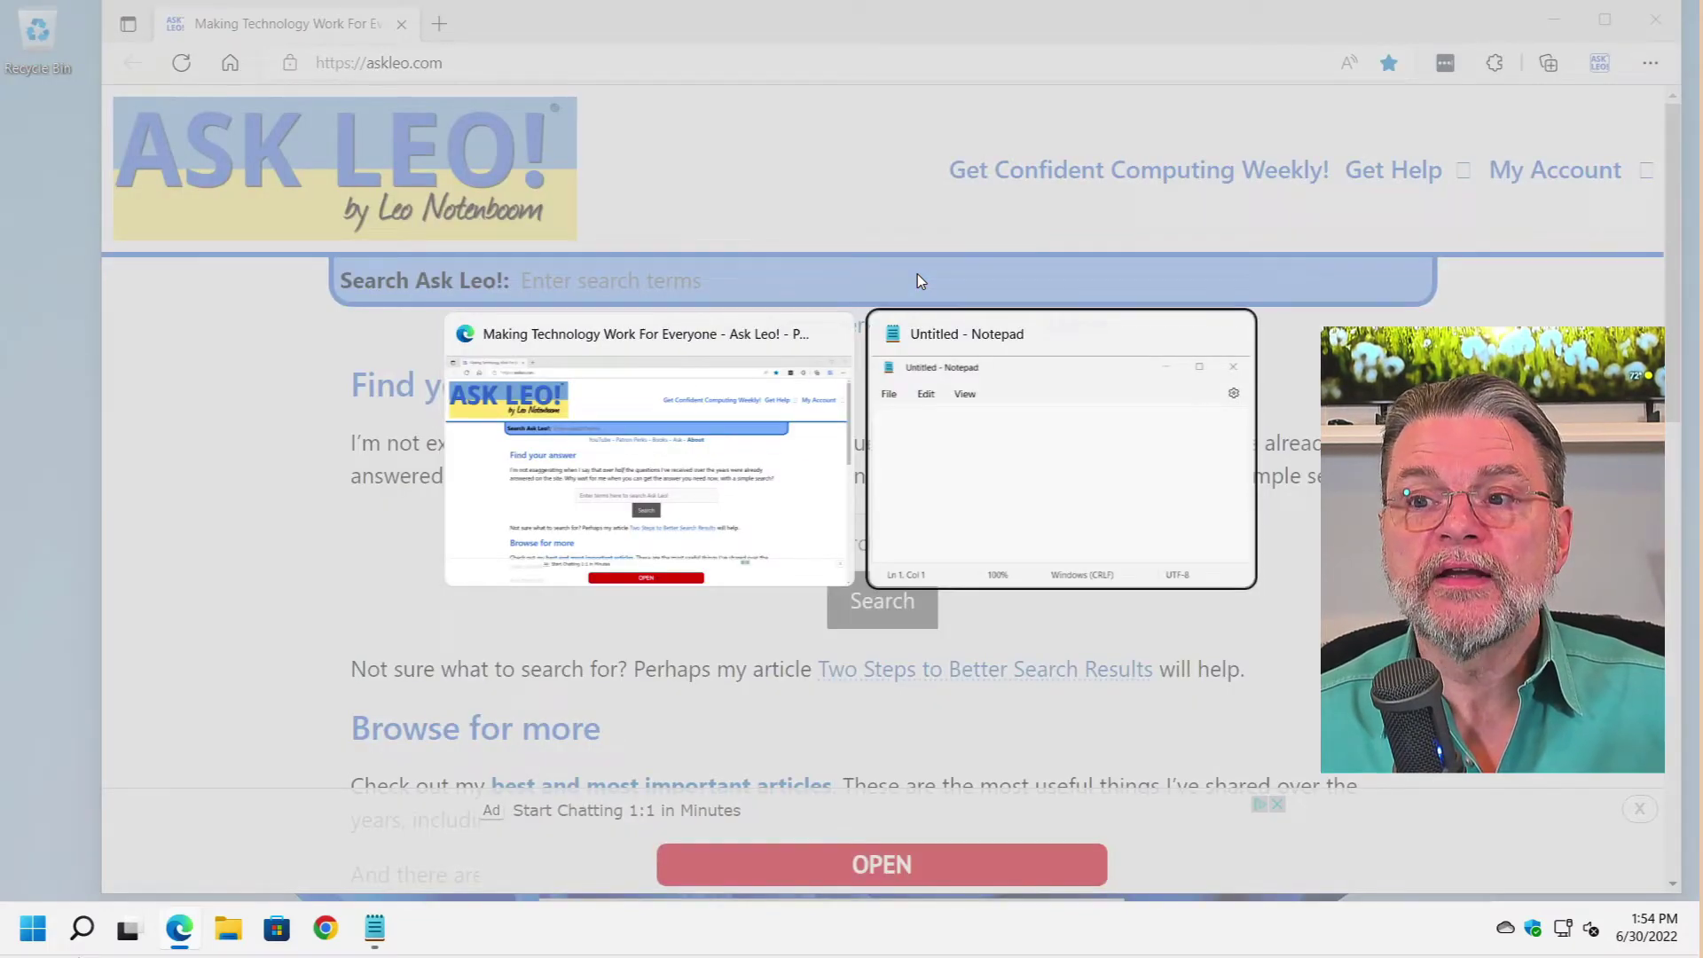
pyautogui.hotkey('alt', 'Tab')
pyautogui.hotkey('alt', 'Tab')
pyautogui.hotkey('alt', 'Tab')
pyautogui.hotkey('alt', 'Tab')
pyautogui.hotkey('alt', 'Tab')
pyautogui.hotkey('alt', 'Tab')
pyautogui.hotkey('alt', 'Tab')
pyautogui.hotkey('alt', 'Tab')
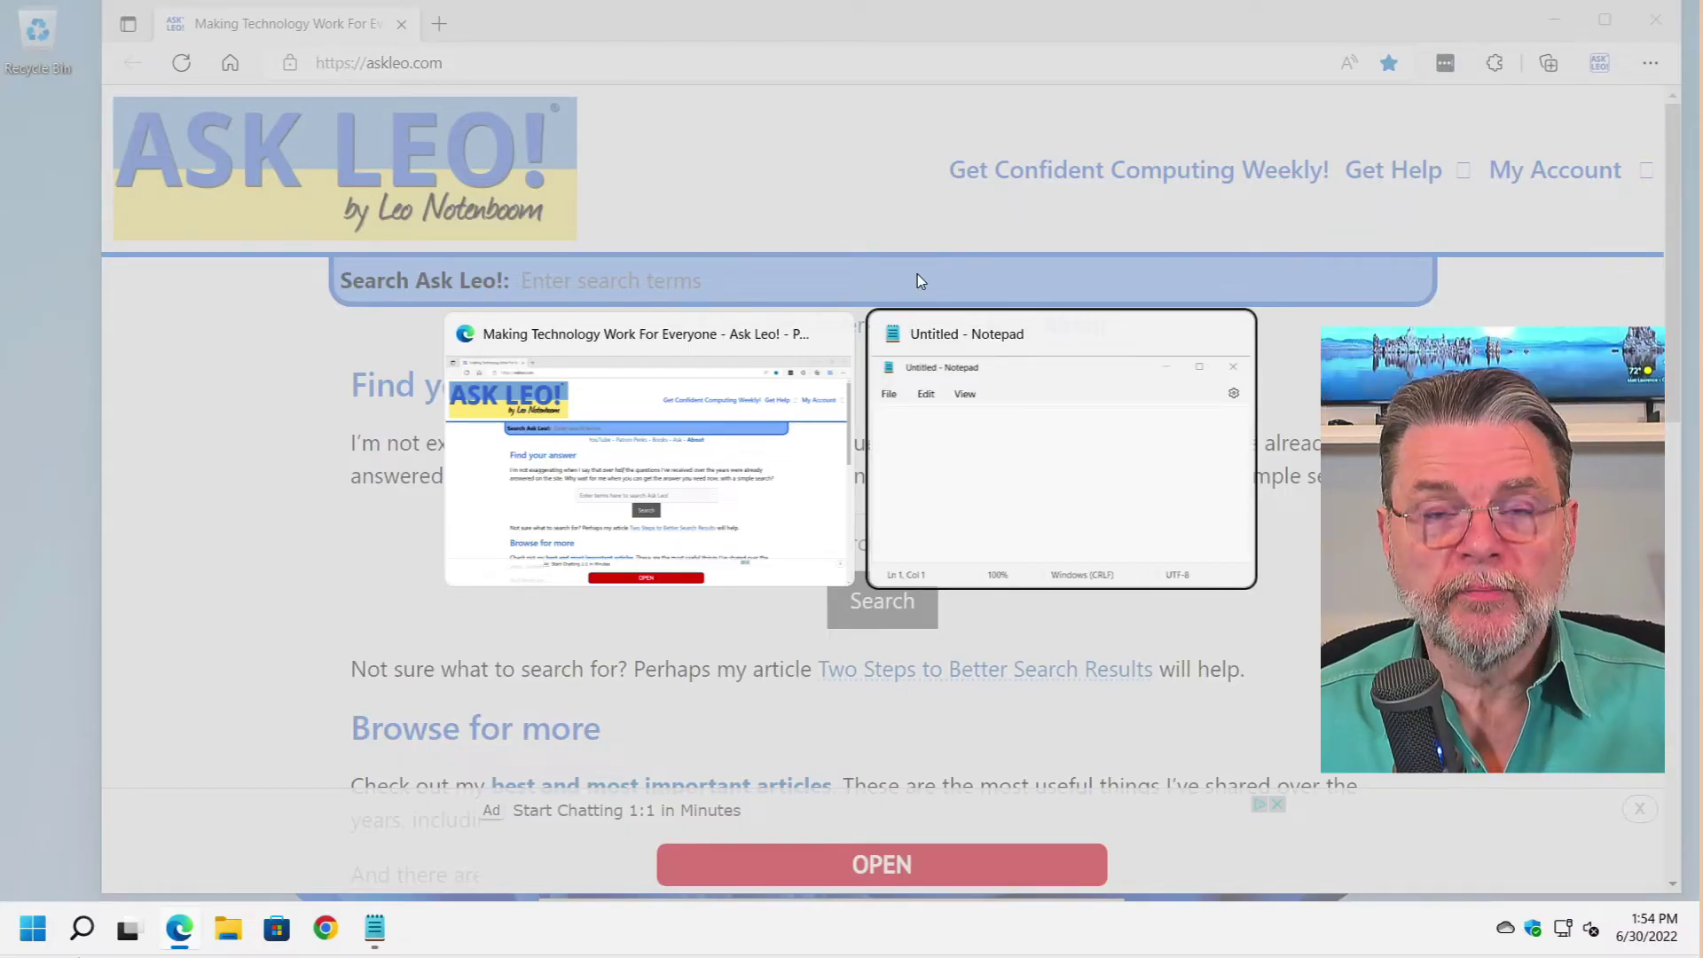
pyautogui.press('alt')
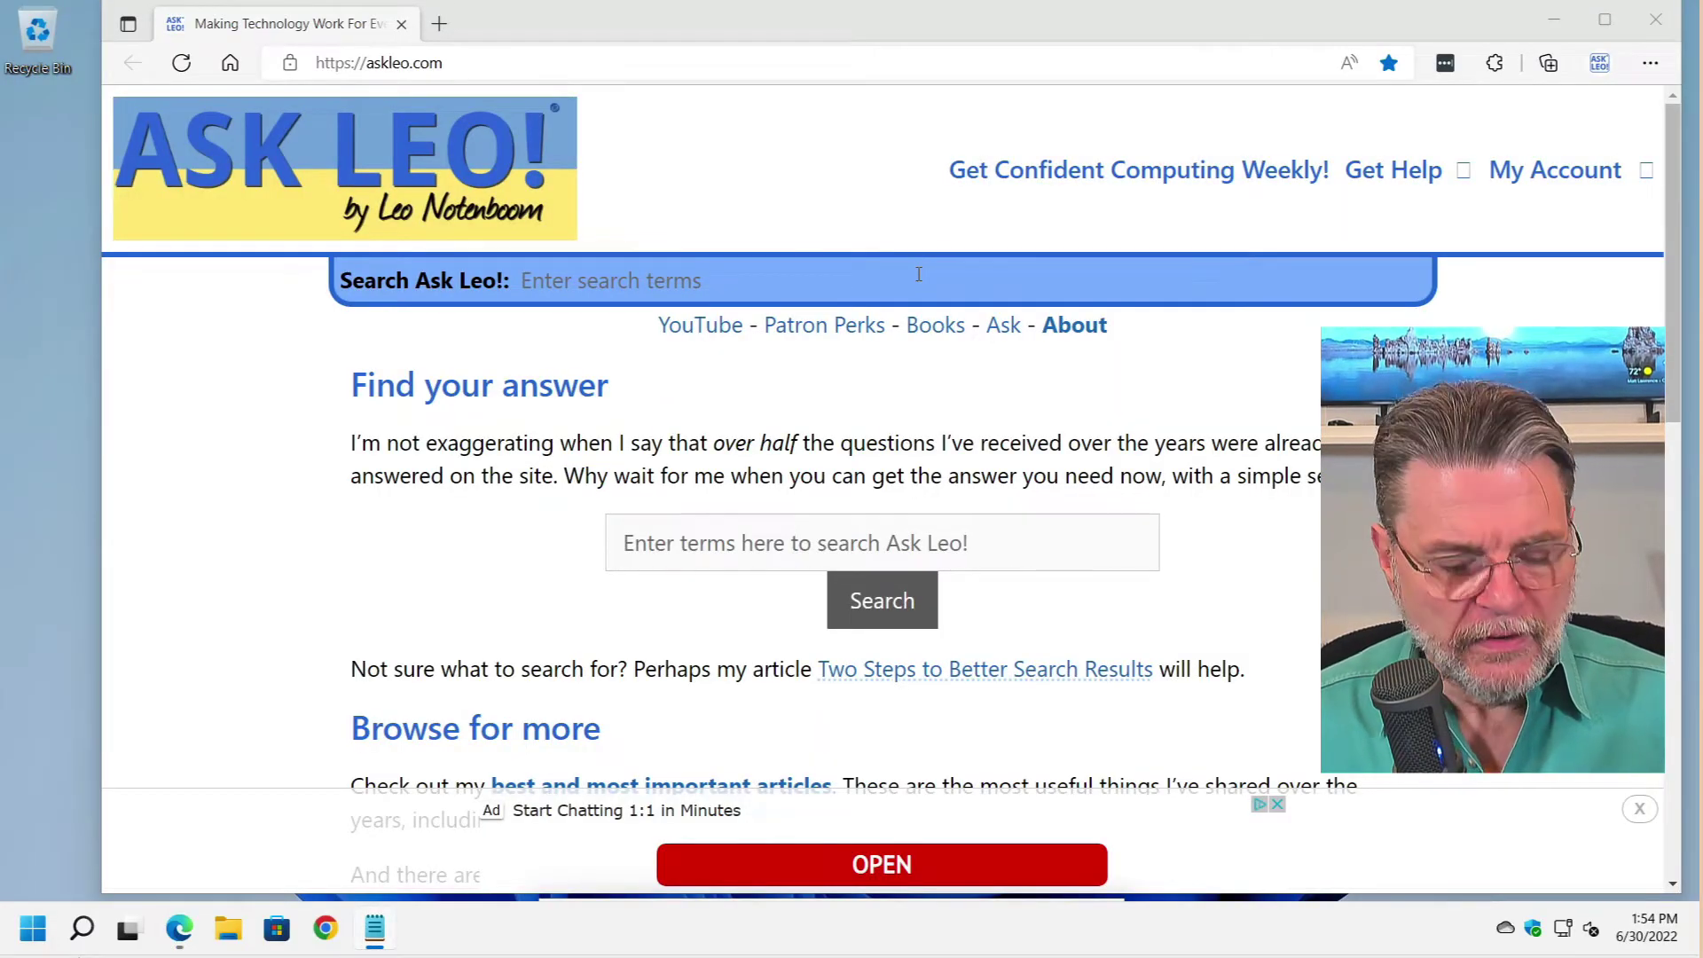
# Raise the hidden Notepad into view over Edge using the window menu and Up arrow.
pyautogui.hotkey('alt', 'space')
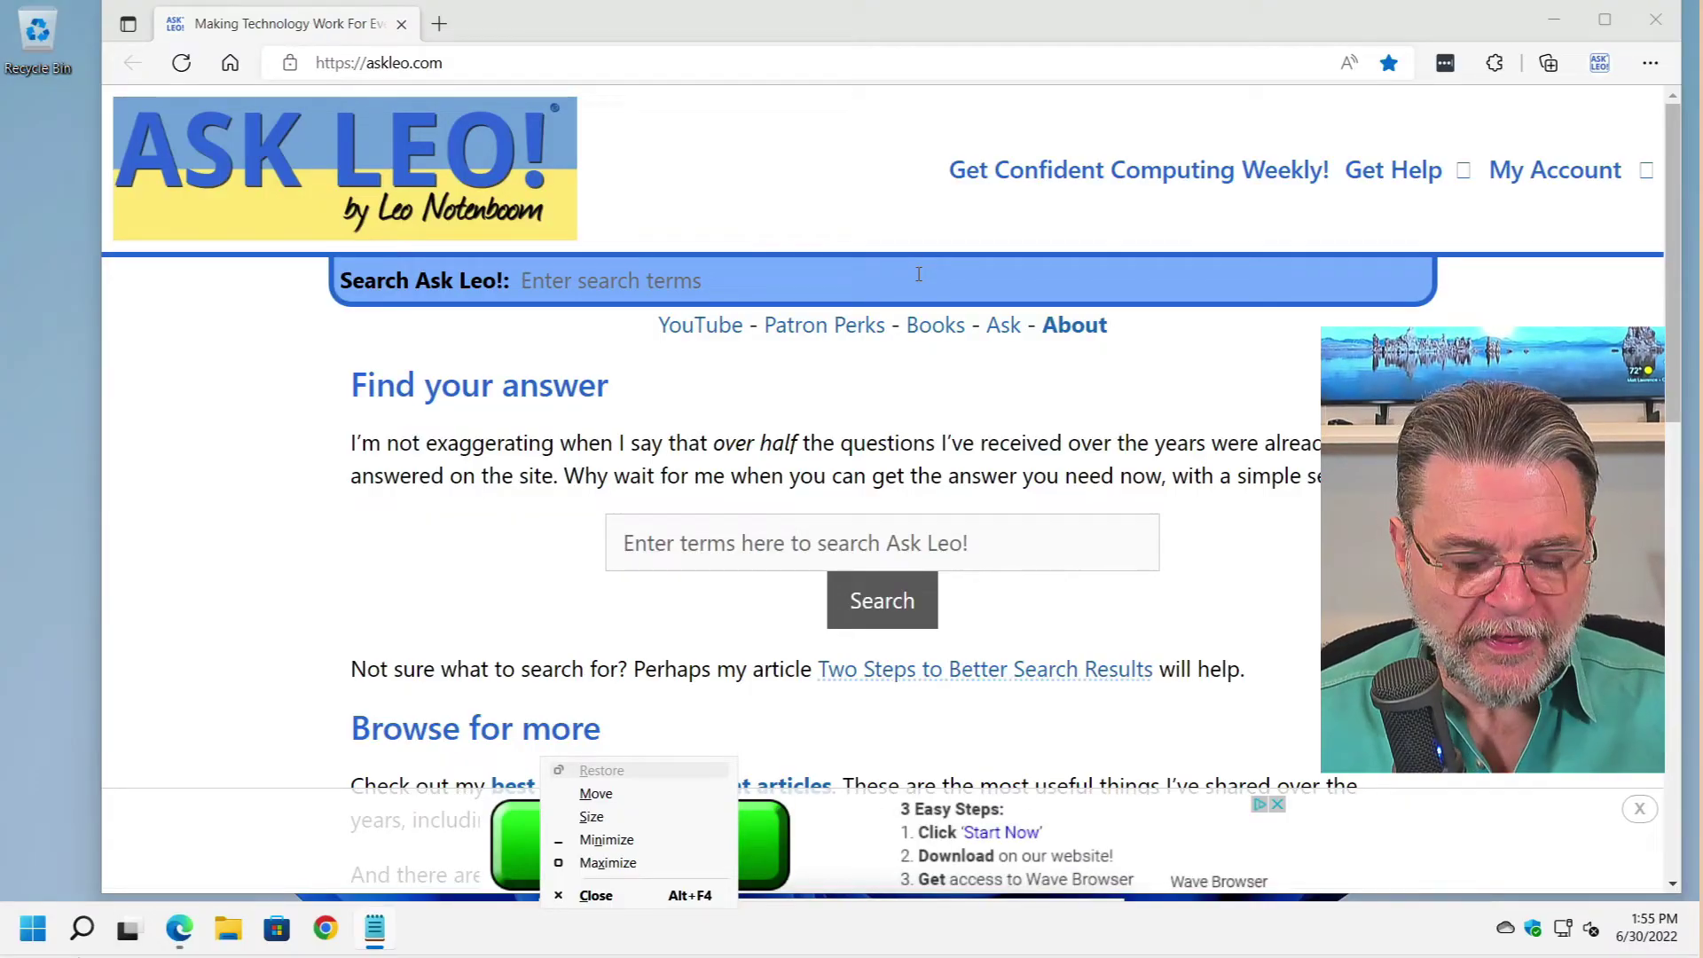
pyautogui.press('s')
pyautogui.press('Down')
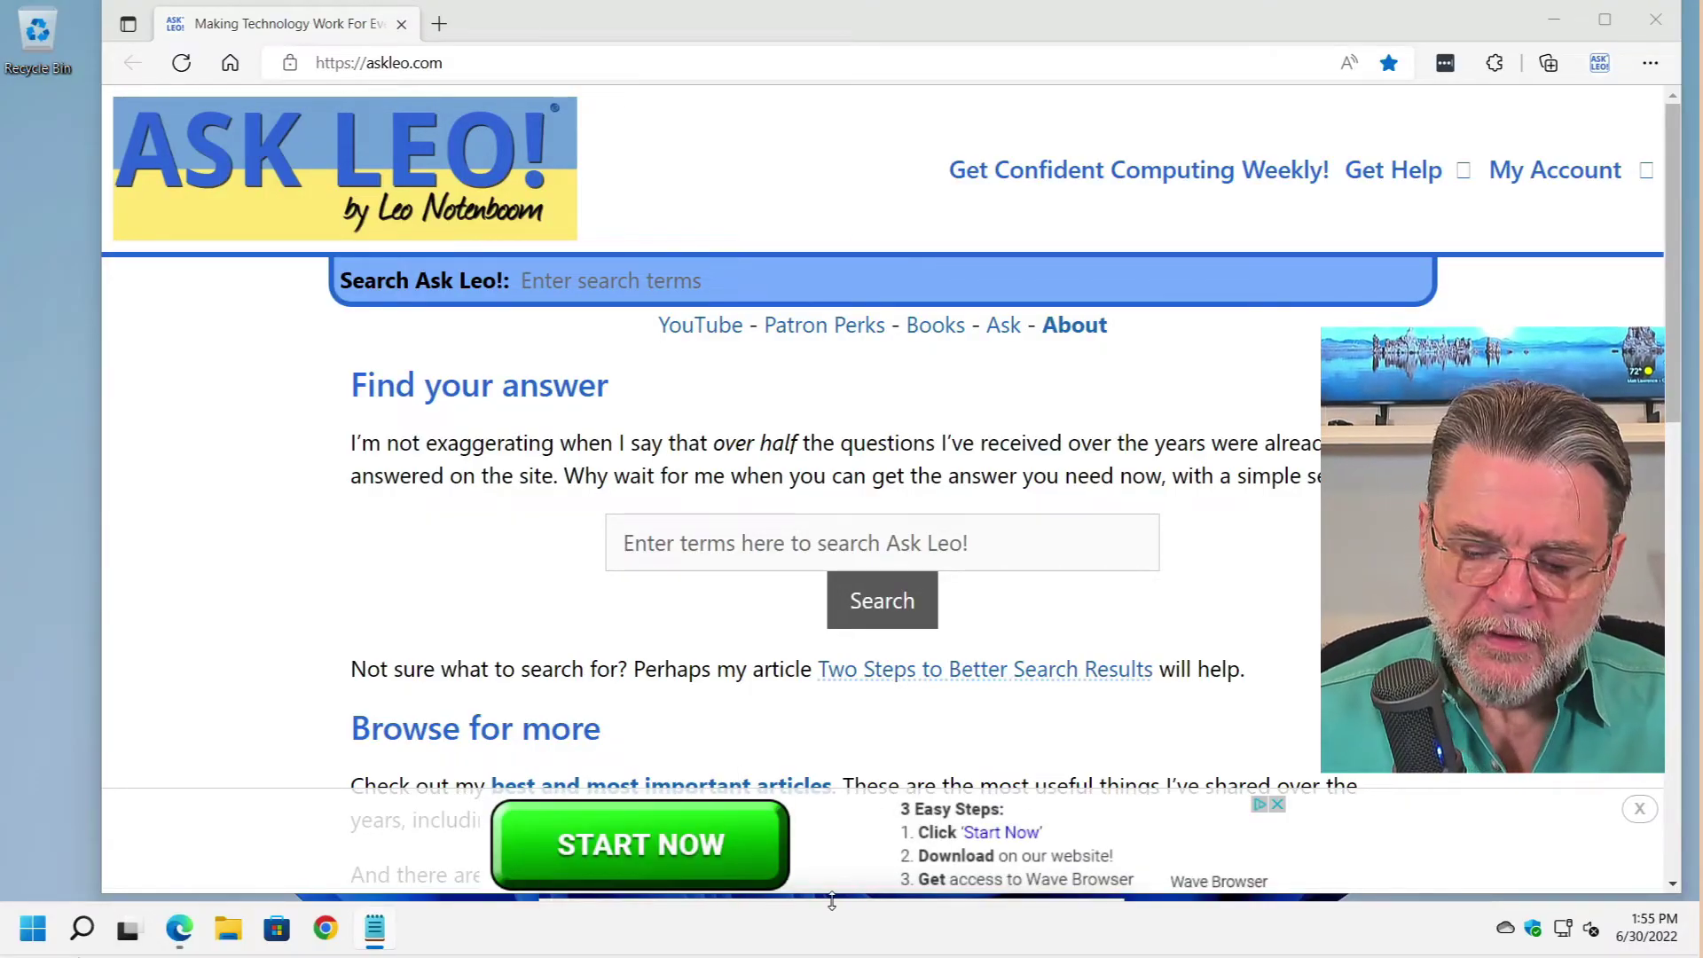
pyautogui.press('Up')
pyautogui.press('Up')
pyautogui.press('Up')
pyautogui.press('Up')
pyautogui.press('Up')
pyautogui.press('Up')
pyautogui.press('Up')
pyautogui.press('Up')
pyautogui.press('Up')
pyautogui.press('Up')
pyautogui.press('Up')
pyautogui.press('Up')
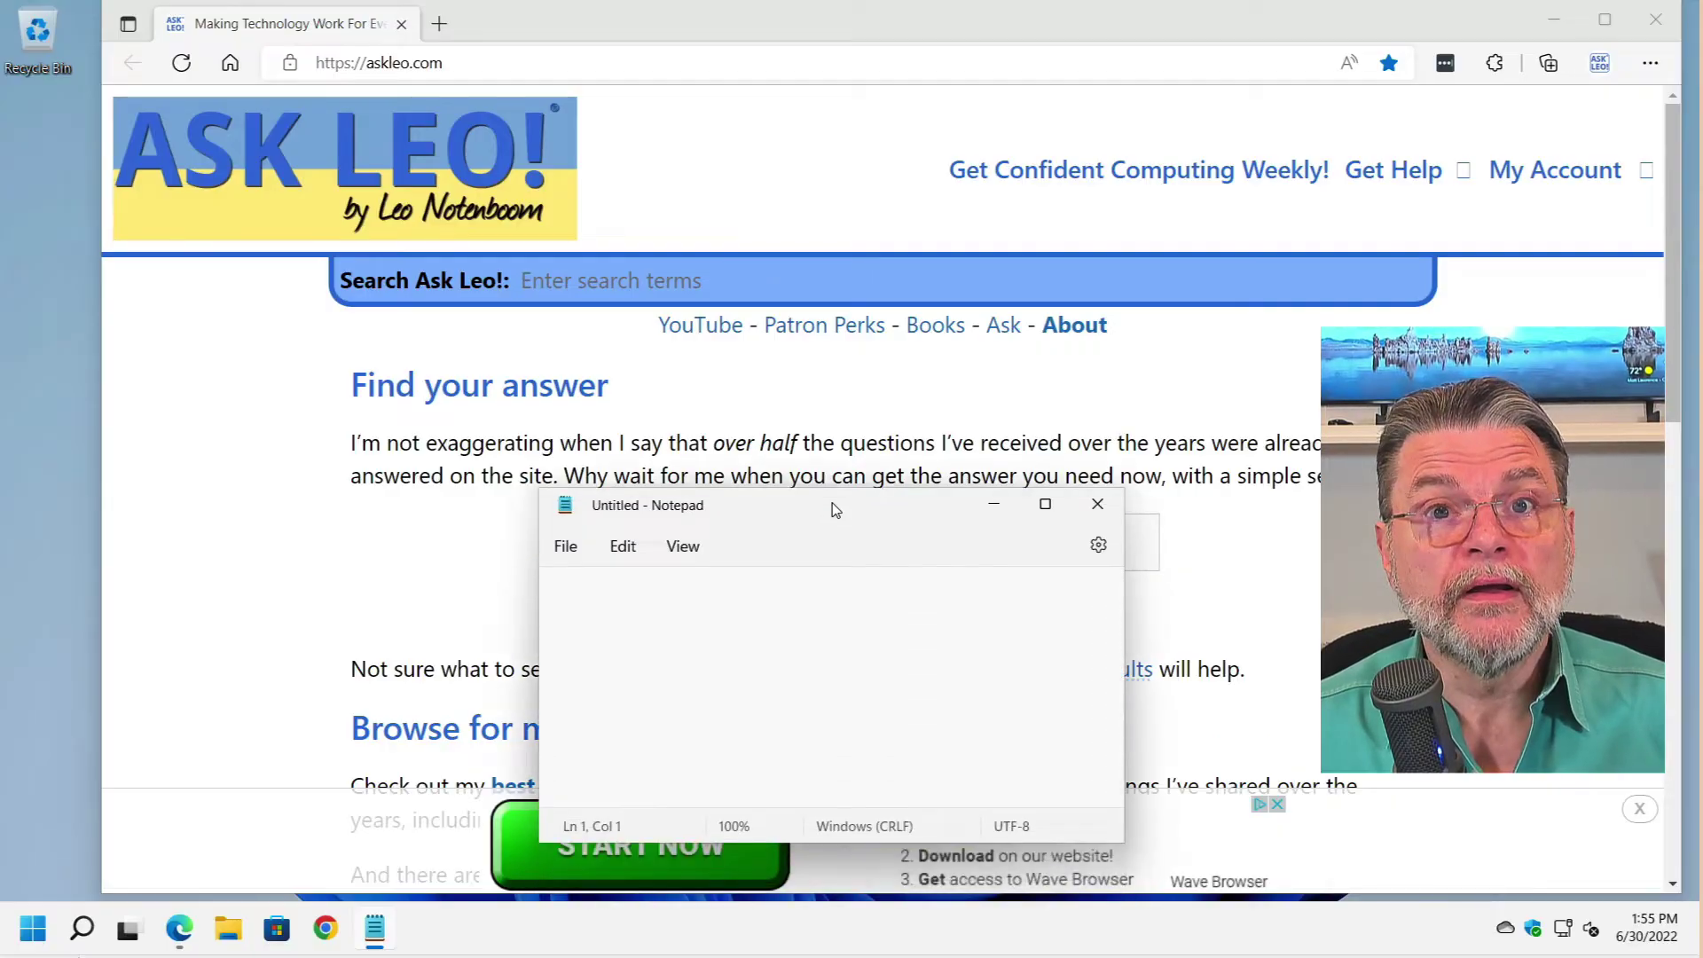
pyautogui.press('Up')
pyautogui.press('Up')
pyautogui.press('Up')
pyautogui.press('Up')
pyautogui.press('Up')
pyautogui.press('Up')
pyautogui.press('Up')
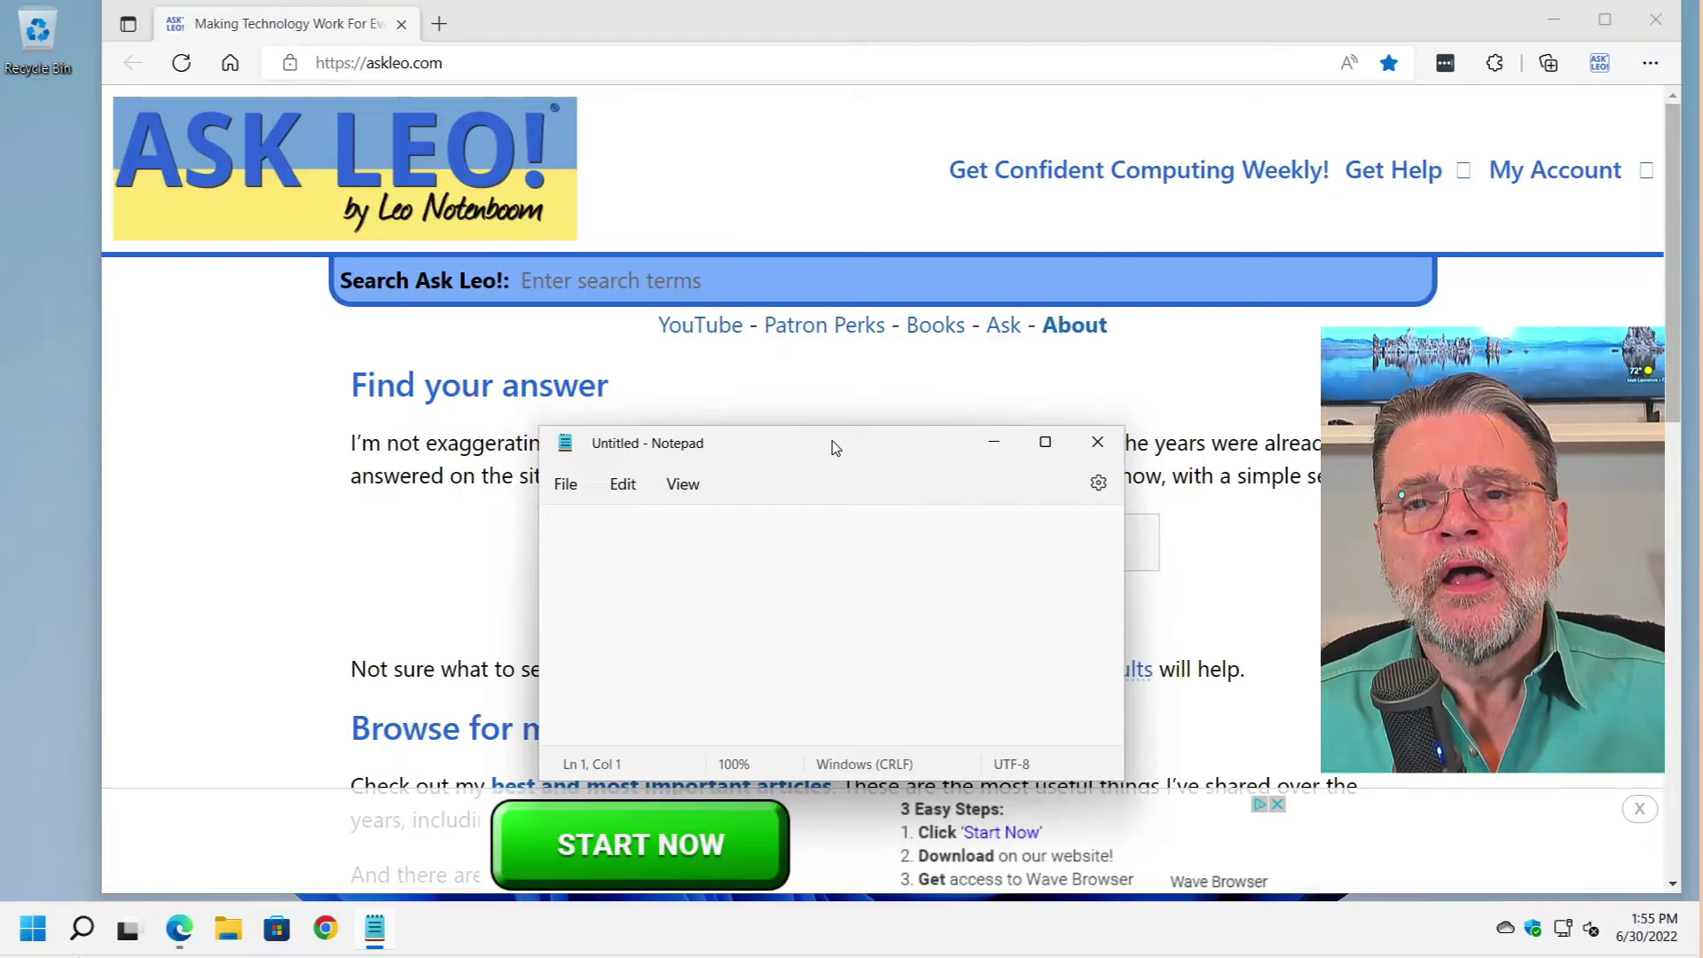
# Drag Notepad up near the top of the screen and close it.
pyautogui.moveTo(834, 448); pyautogui.dragTo(840, 243)
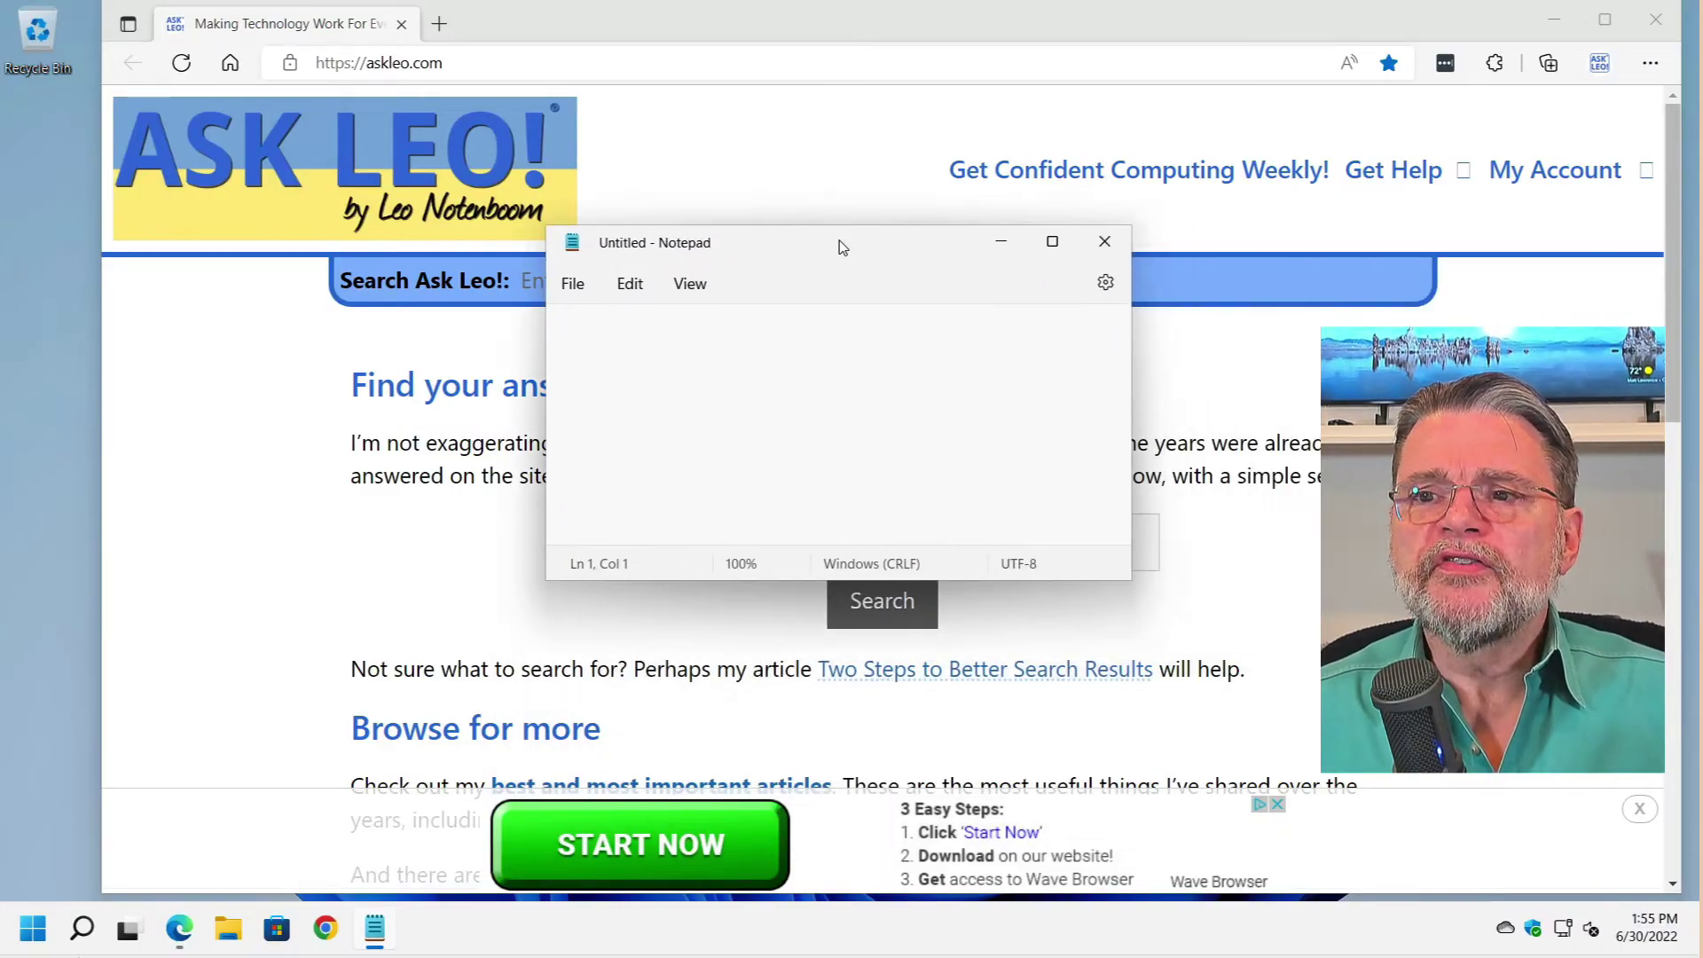
pyautogui.click(1103, 243)
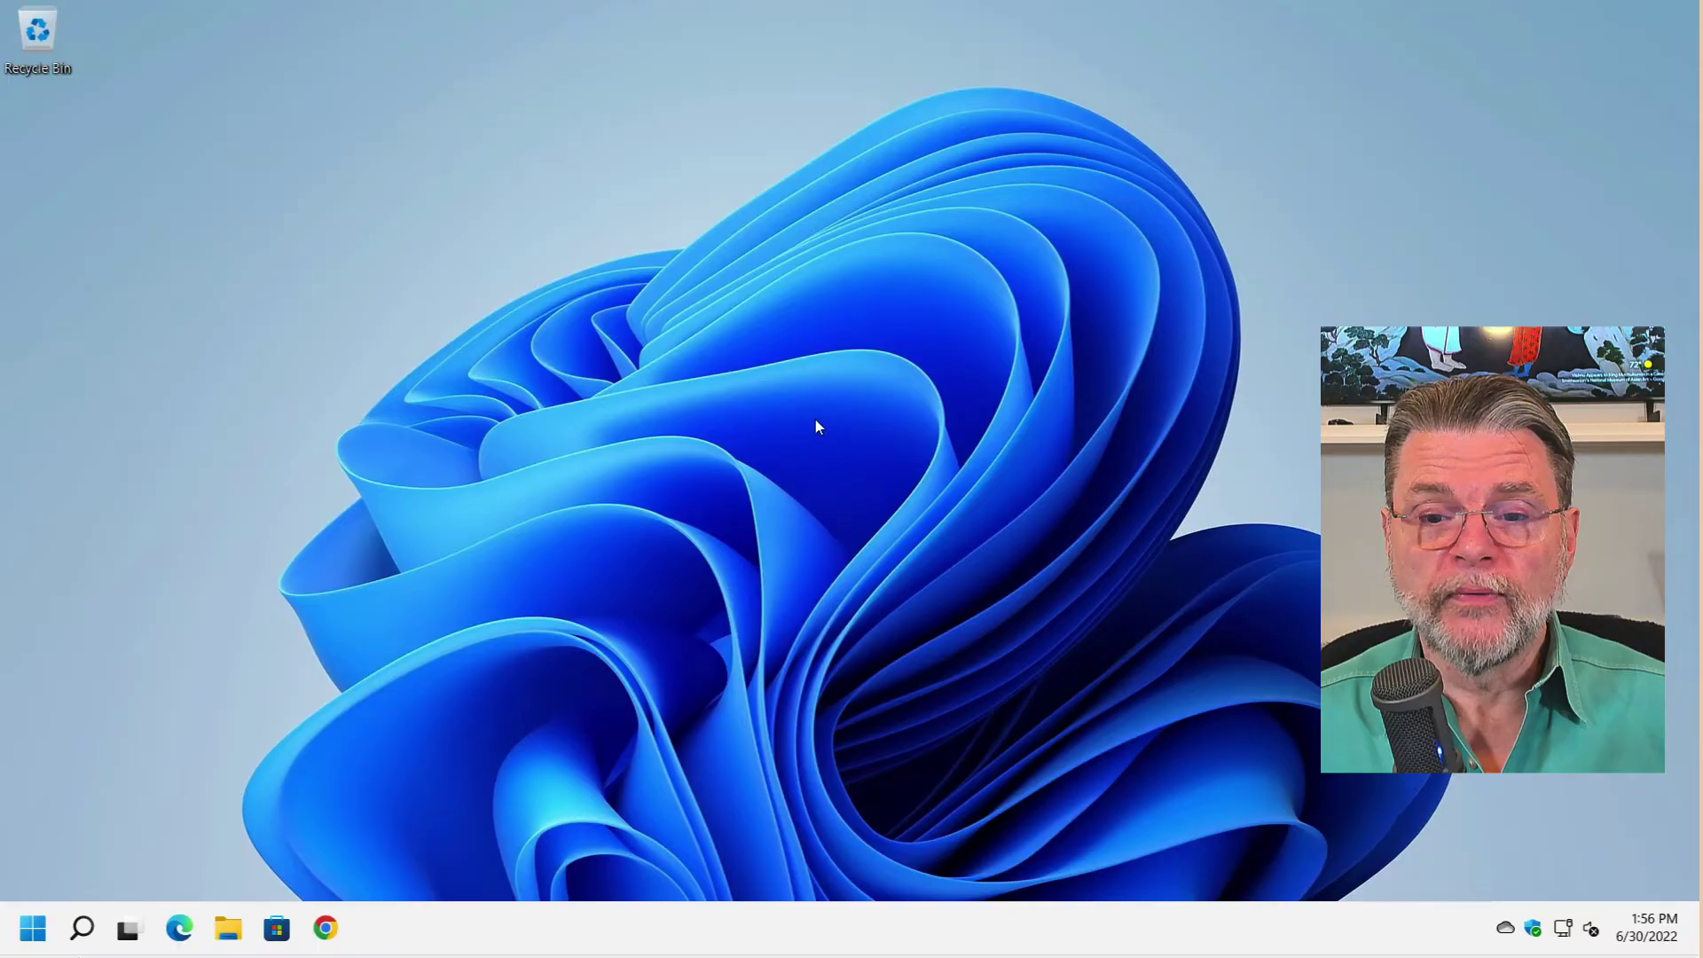
# Launch Notepad from the Run box.
pyautogui.press('super+r')
pyautogui.write('notepad')
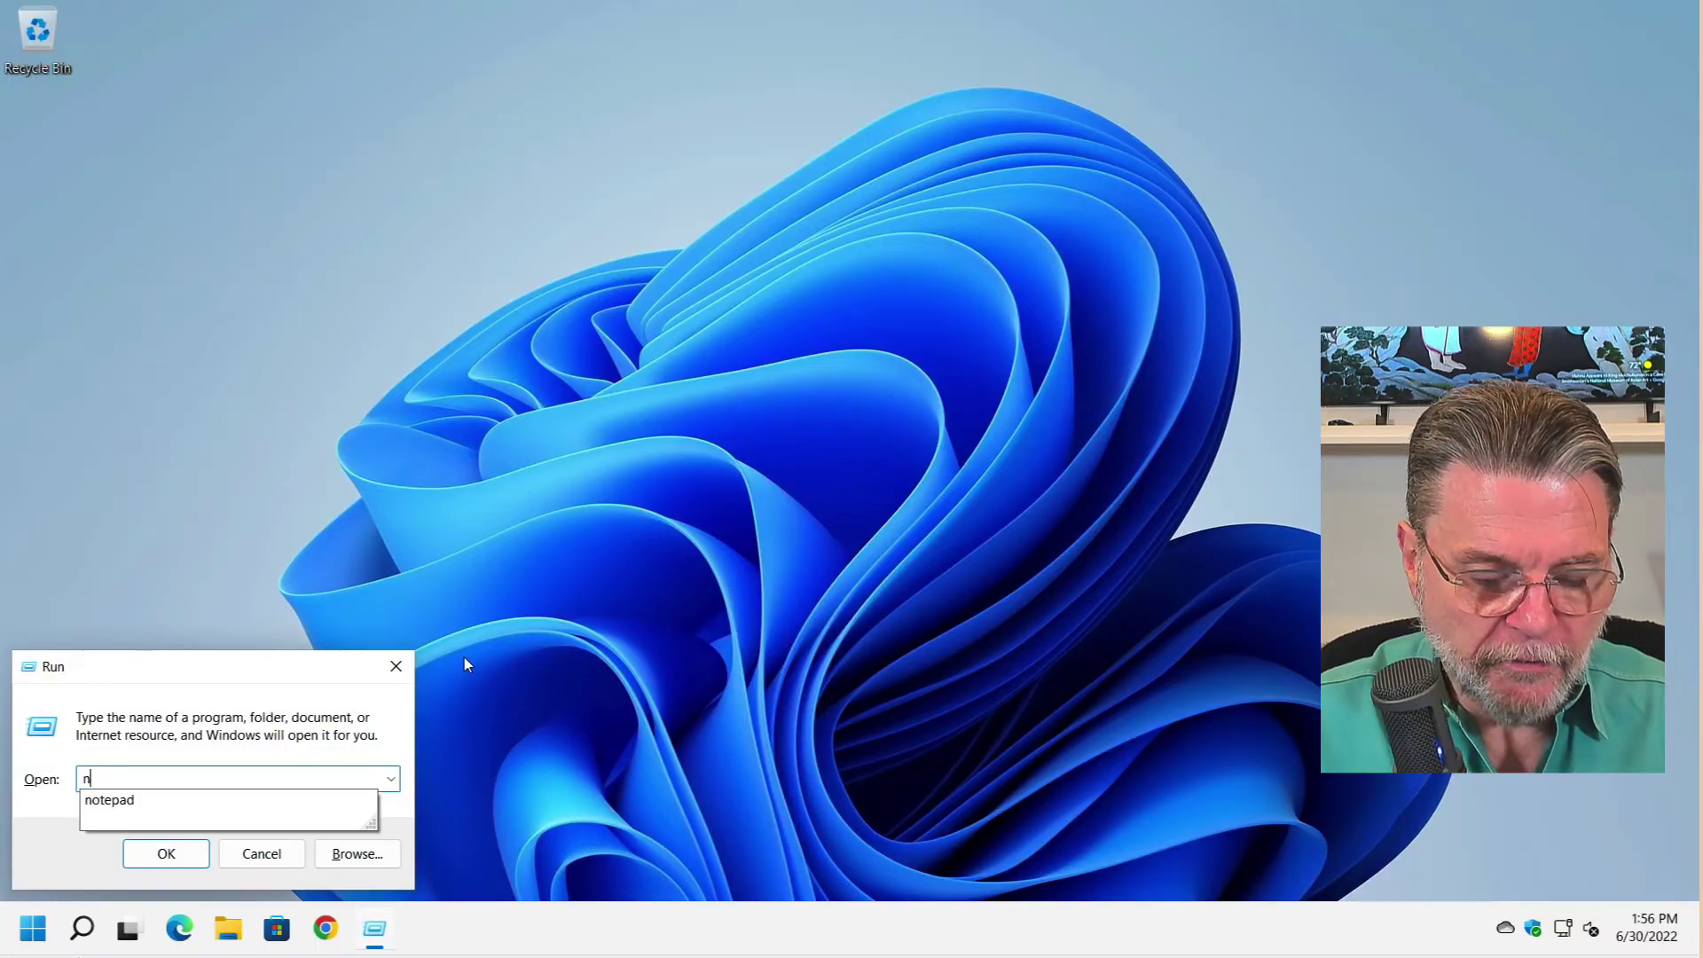
pyautogui.press('Return')
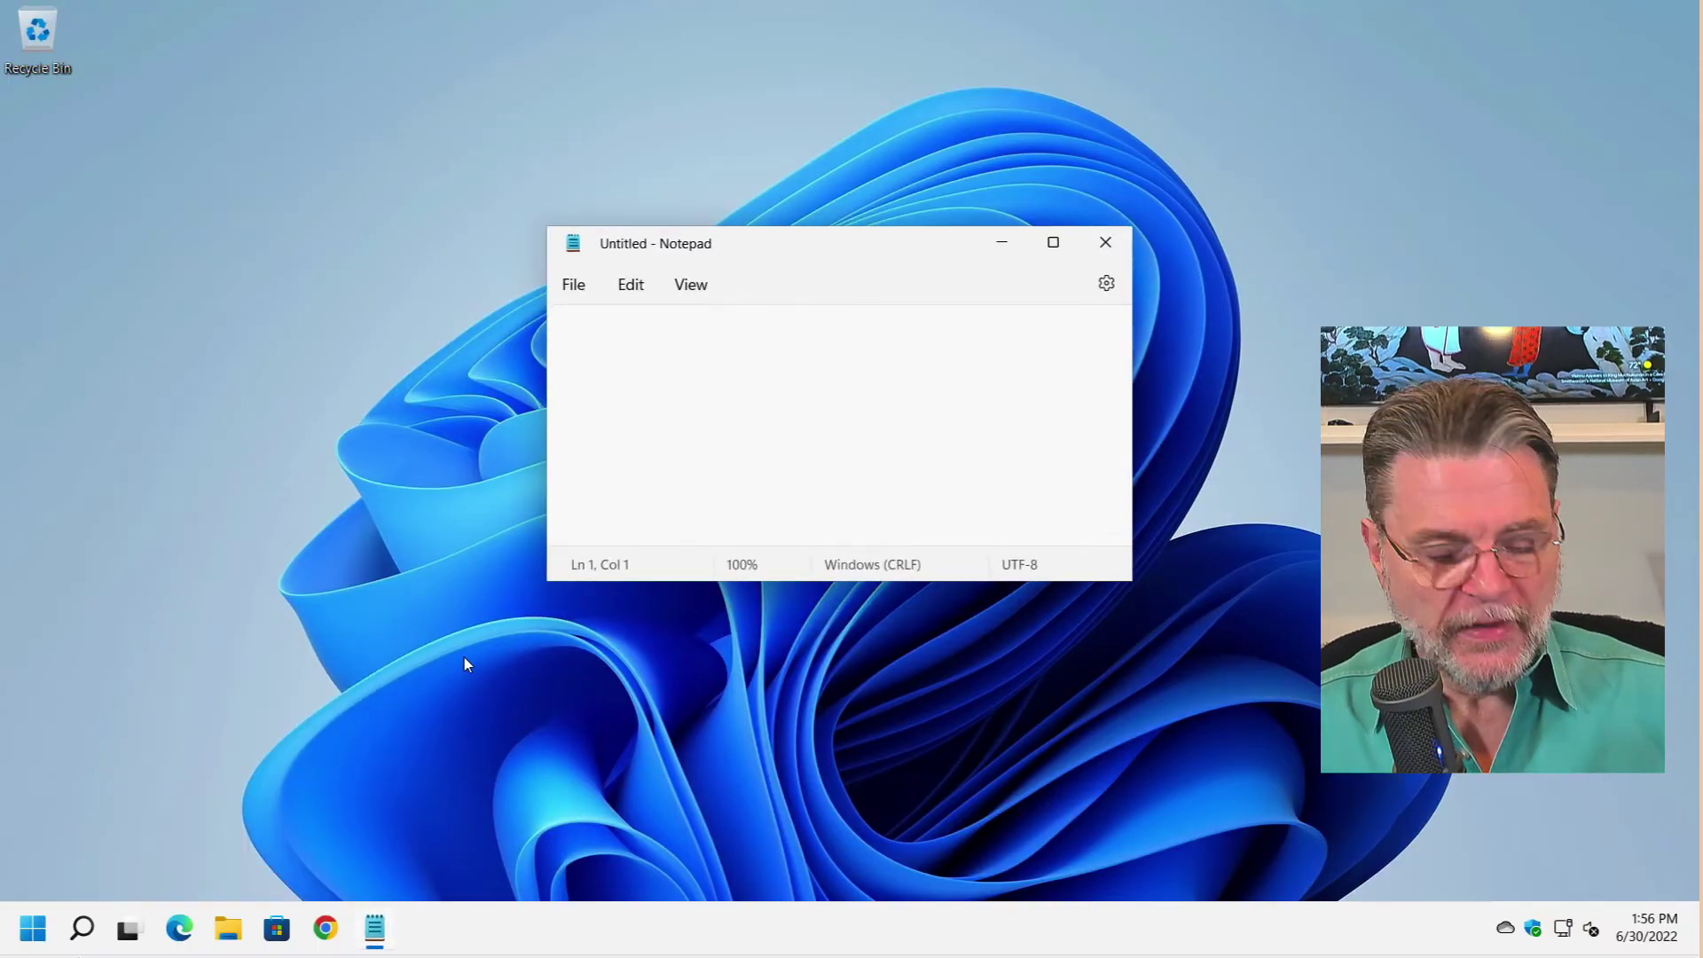
# Resize the Notepad window by keyboard, dragging its bottom edge down to make it taller.
pyautogui.hotkey('alt', 'space')
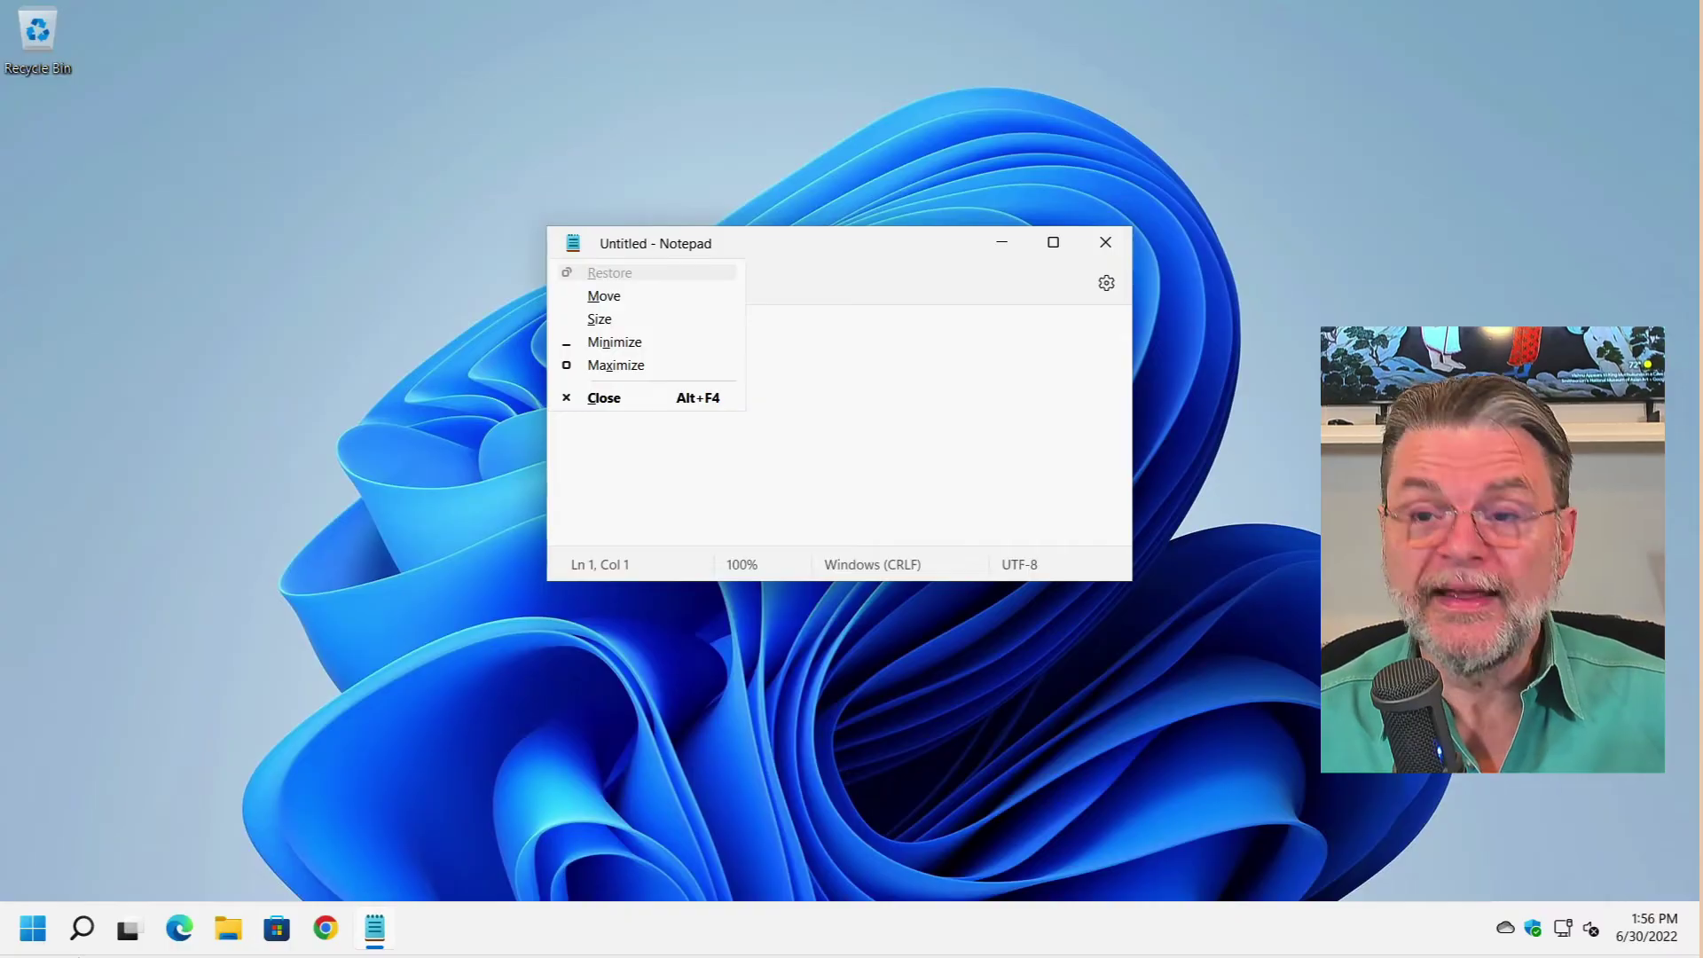
pyautogui.press('m')
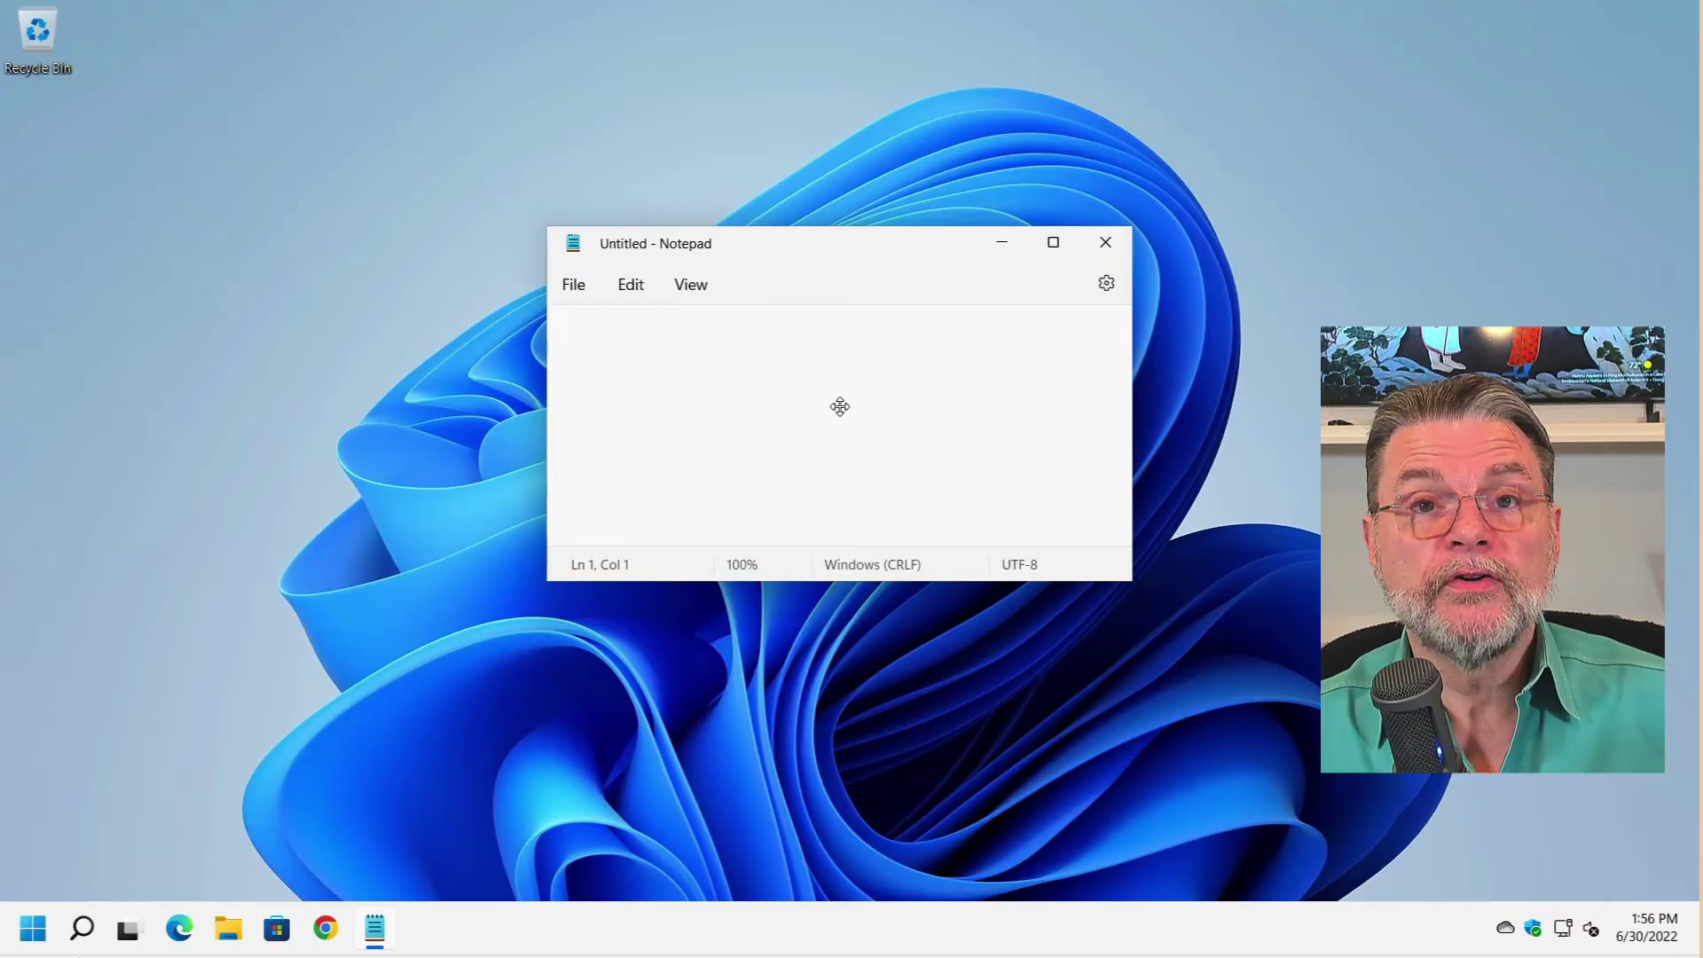
pyautogui.press('Down')
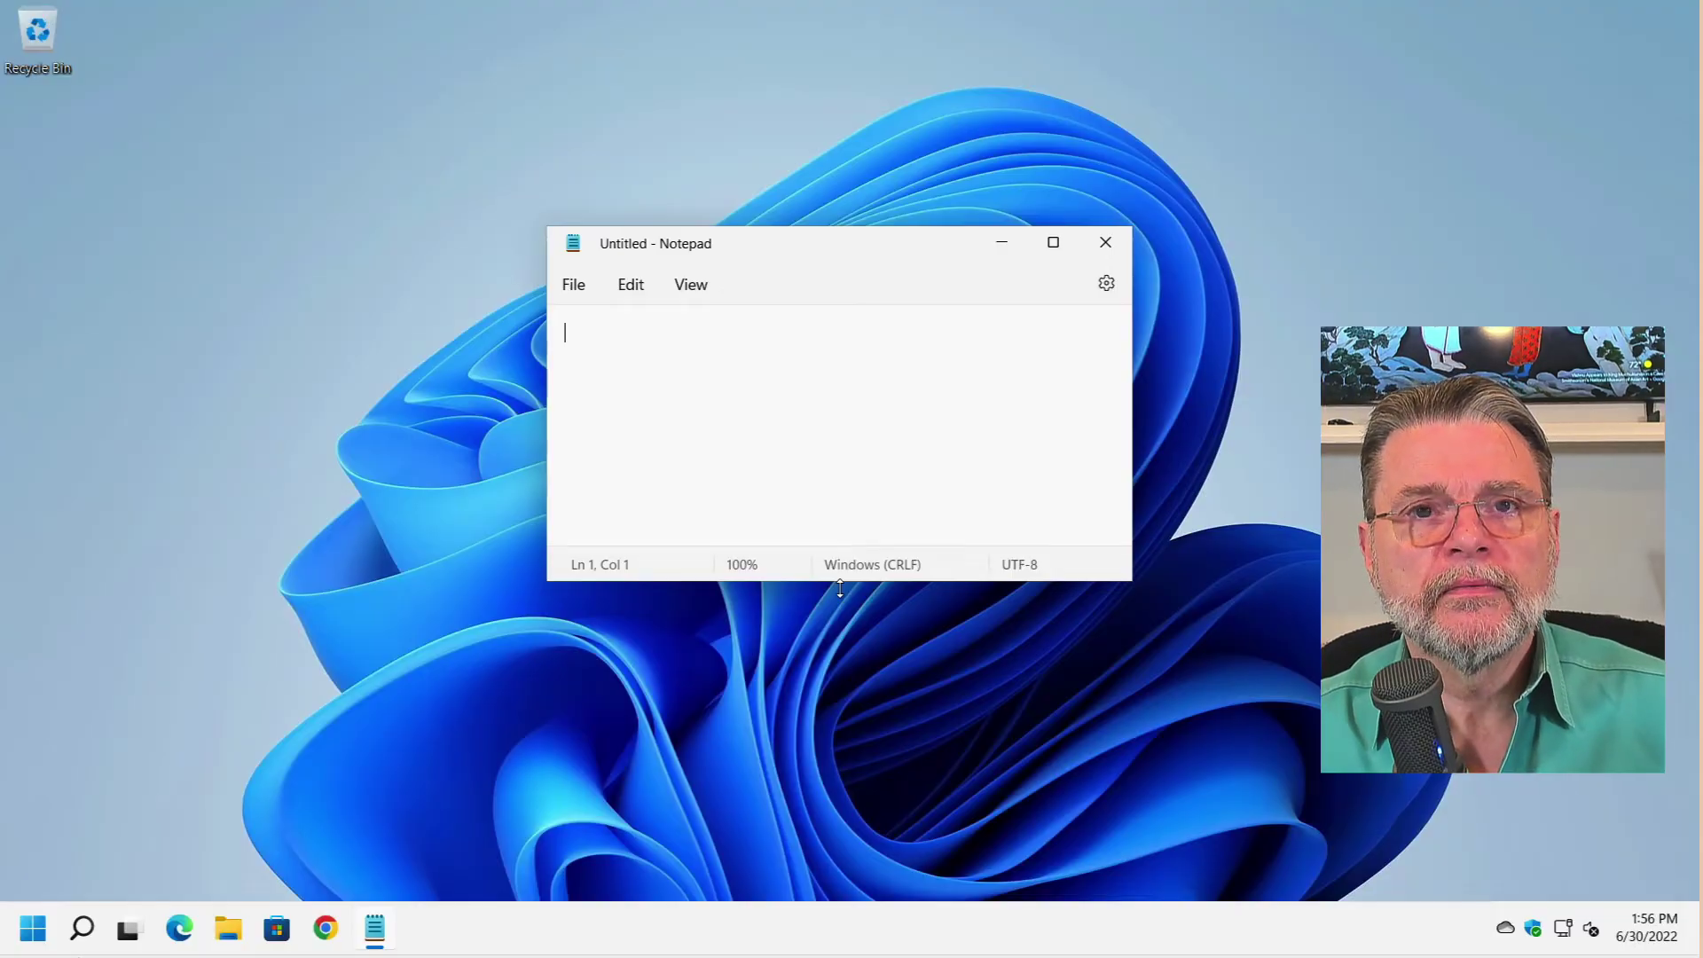
pyautogui.press('Up')
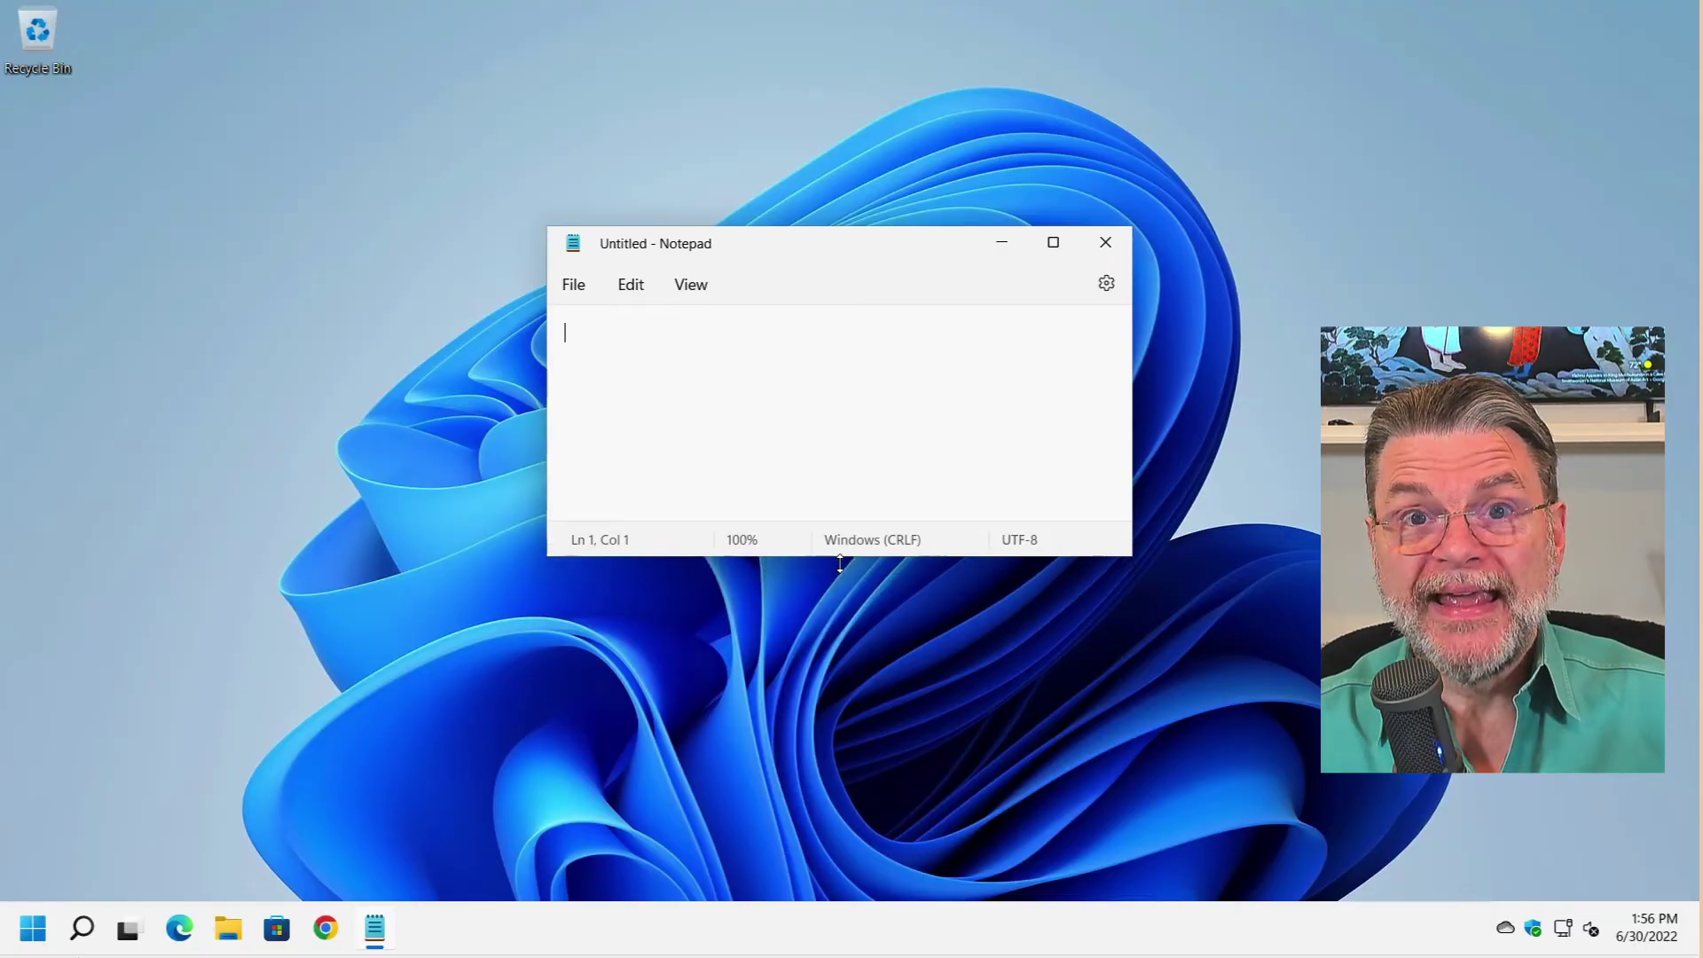
pyautogui.press('Down')
pyautogui.press('Down')
pyautogui.press('Down')
pyautogui.press('Down')
pyautogui.press('Down')
pyautogui.press('Down')
pyautogui.press('Down')
pyautogui.press('Down')
pyautogui.press('Down')
pyautogui.press('Down')
pyautogui.press('Down')
pyautogui.press('Down')
pyautogui.press('Down')
pyautogui.press('Down')
pyautogui.press('Down')
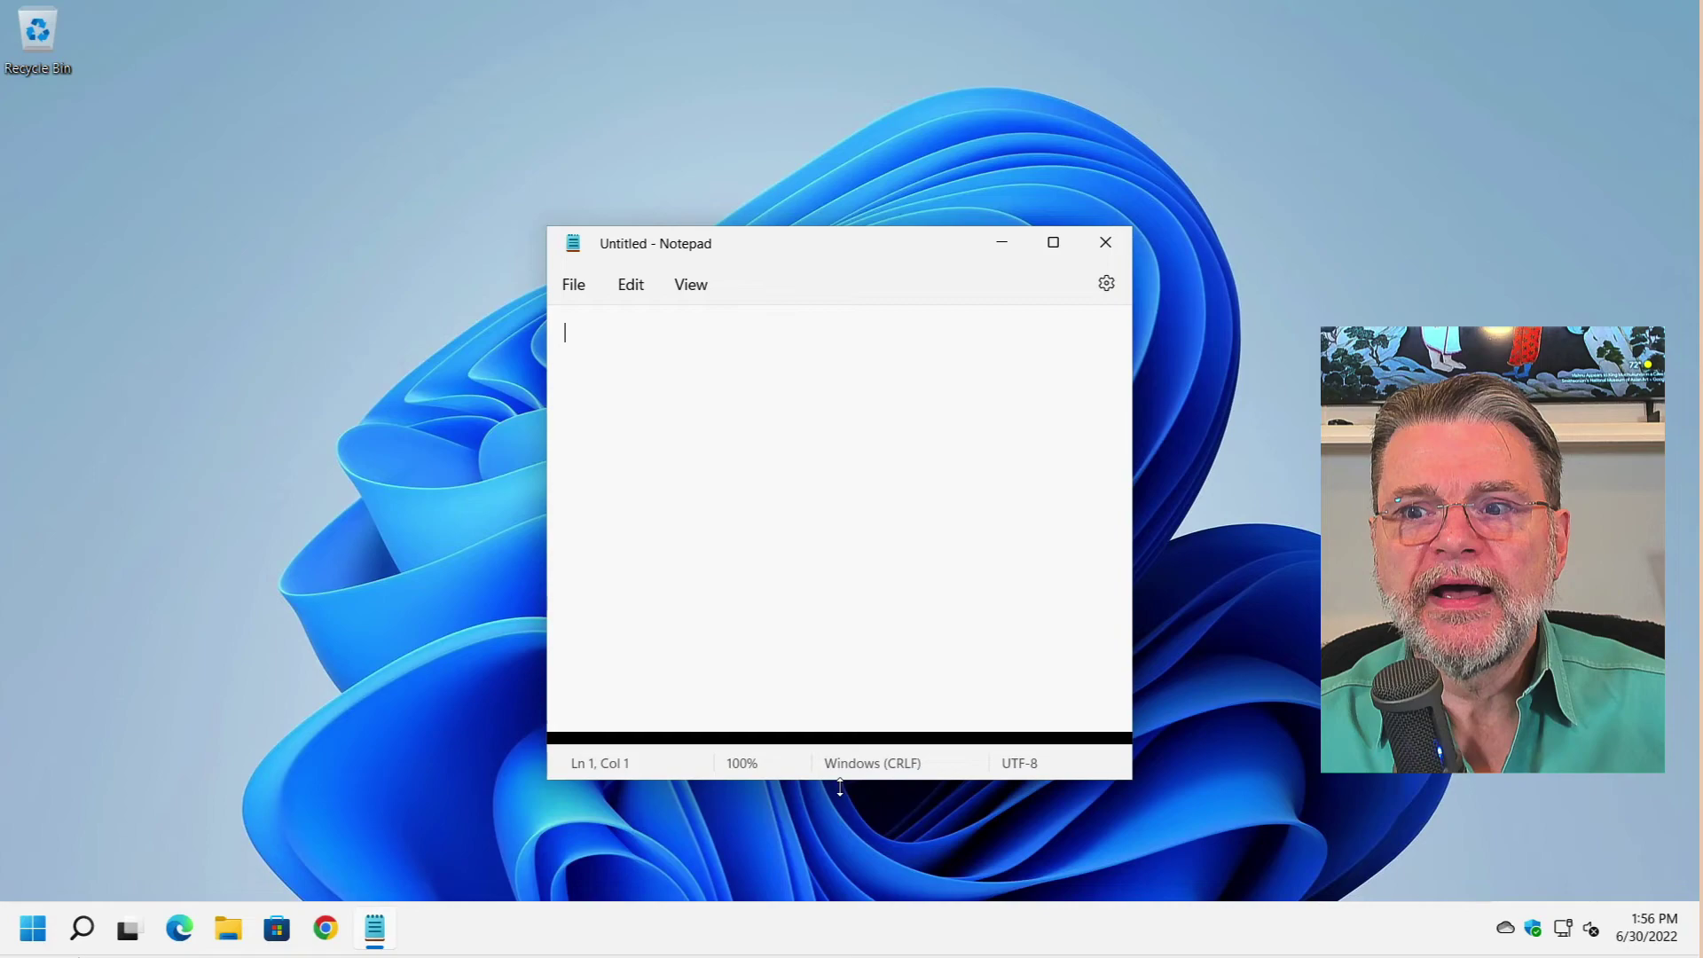
pyautogui.press('Up')
pyautogui.press('Up')
pyautogui.press('Up')
pyautogui.press('Up')
pyautogui.press('Up')
pyautogui.press('Up')
pyautogui.press('Up')
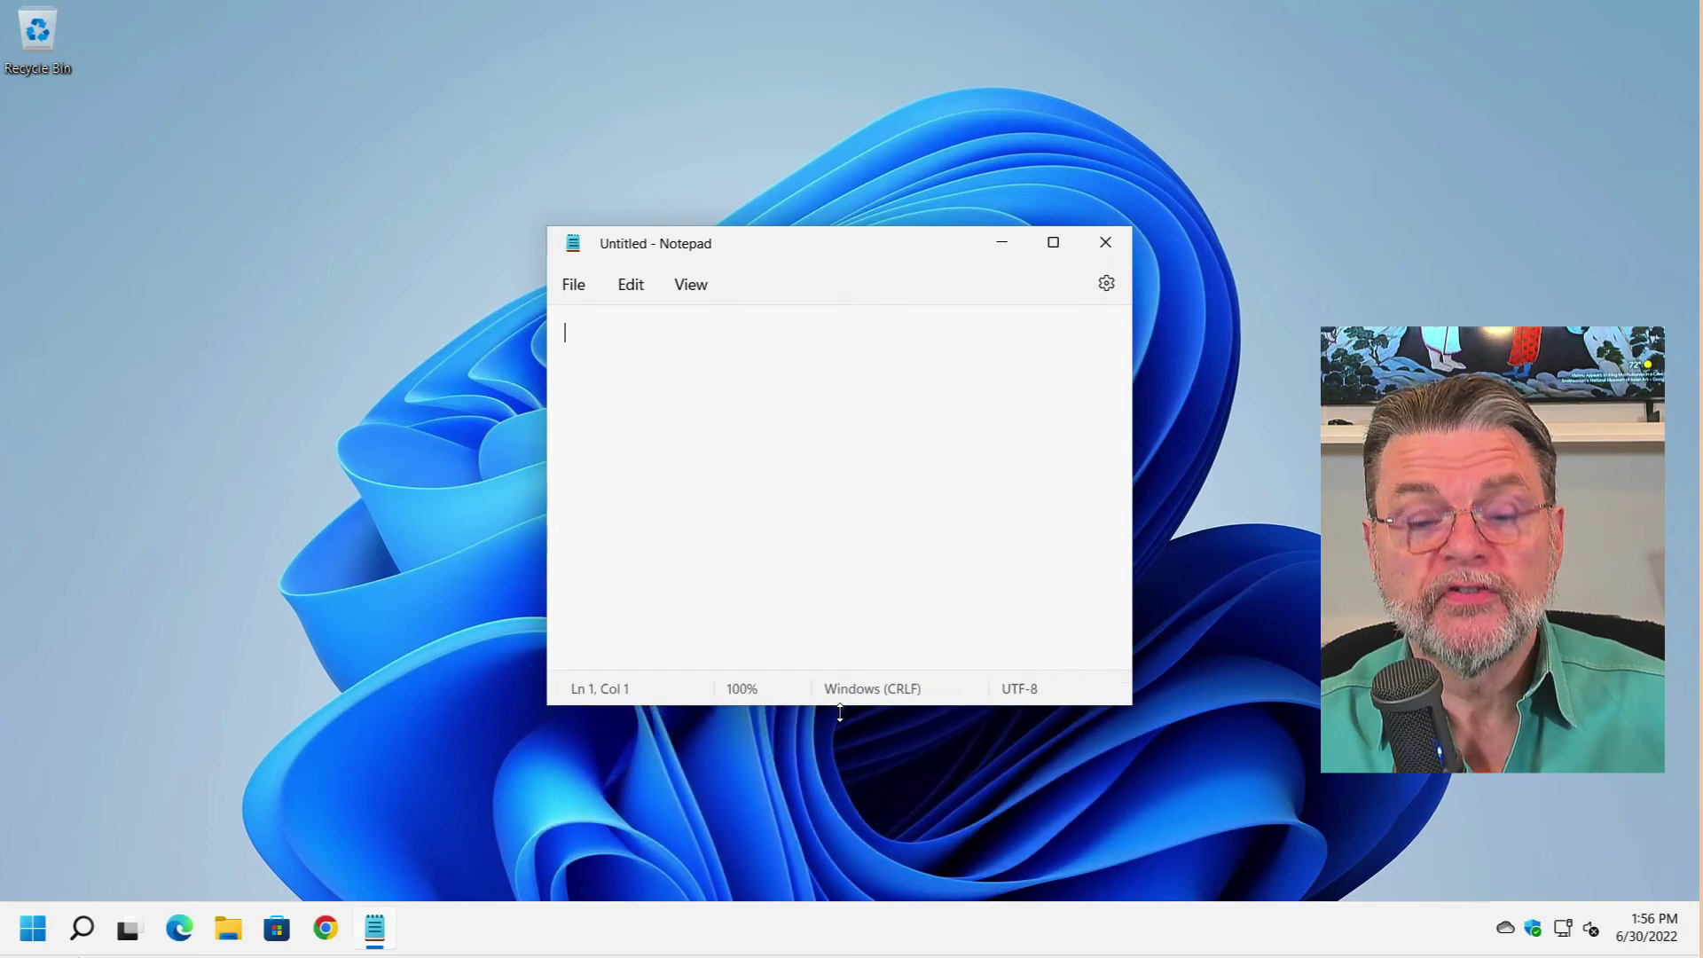
pyautogui.press('Return')
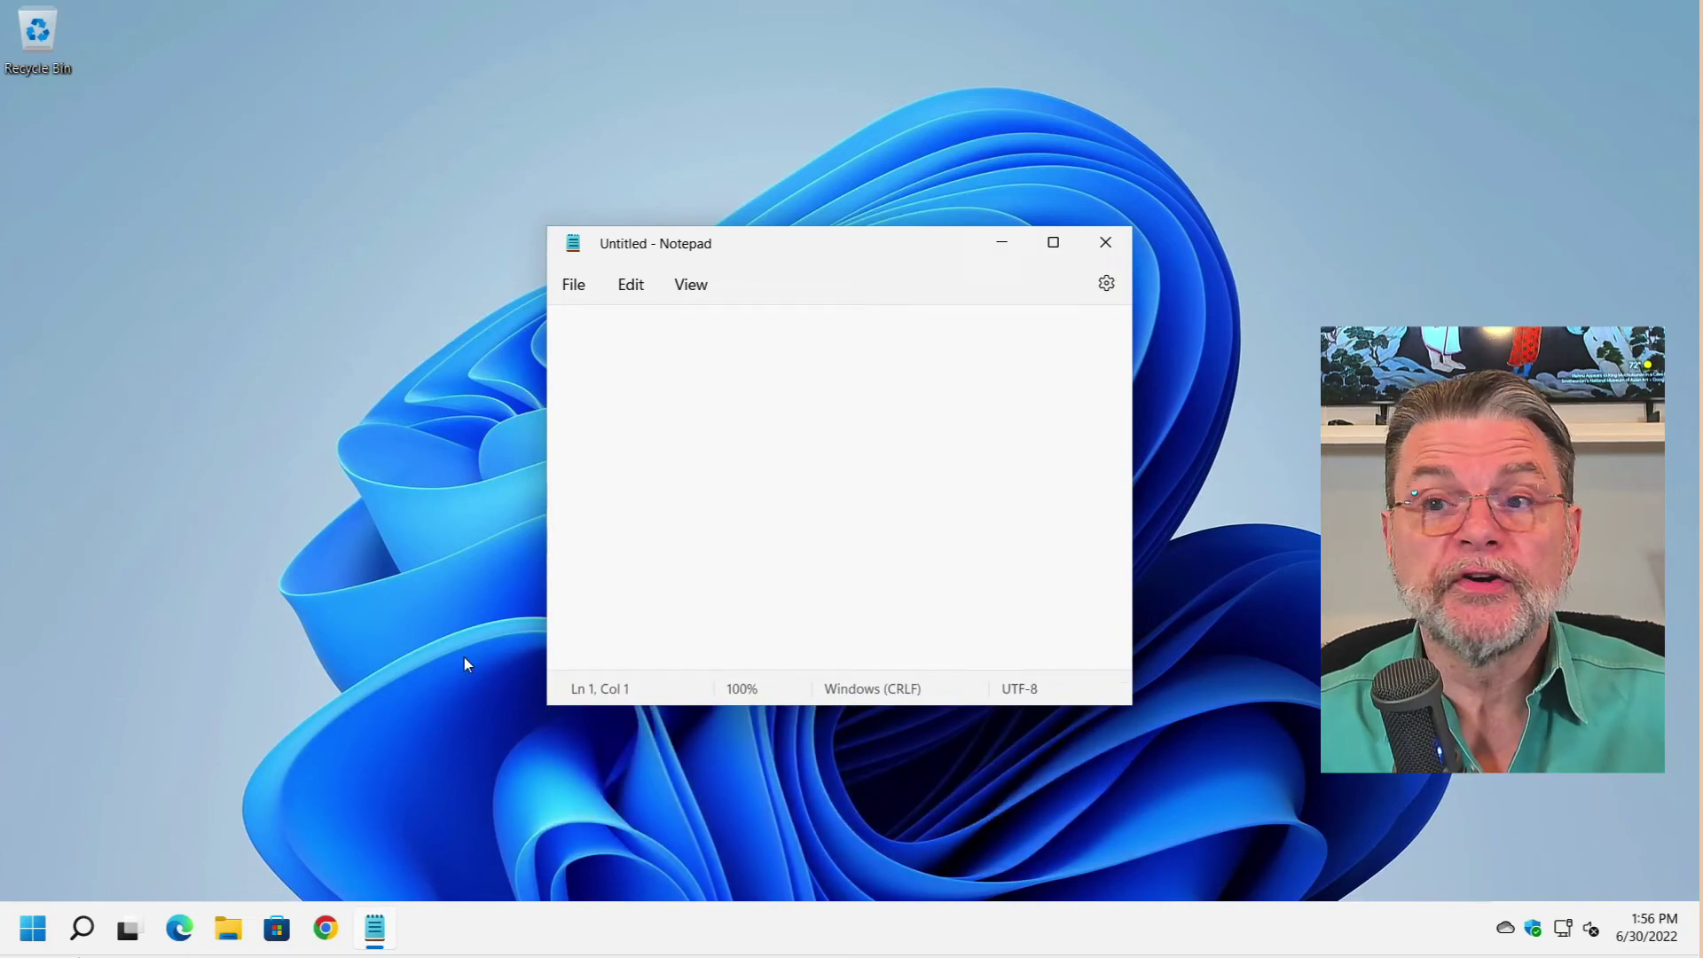
# Drag Notepad's right edge by keyboard so the window ends up slightly wider.
pyautogui.hotkey('alt', 'space')
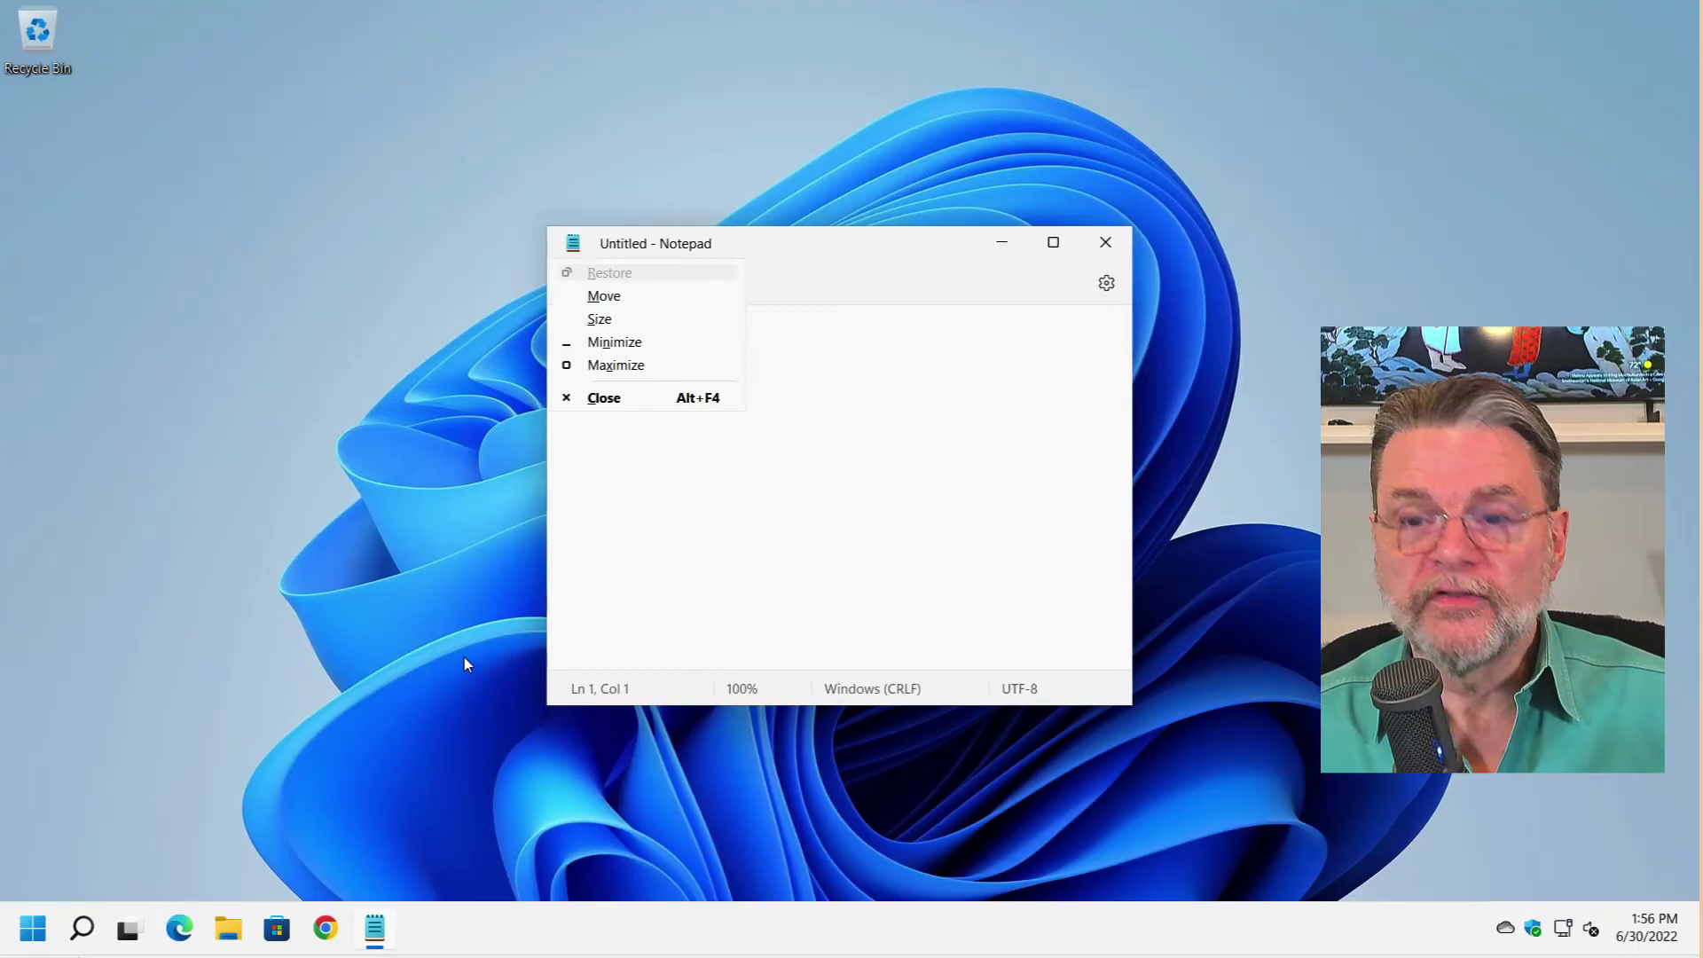
pyautogui.press('m')
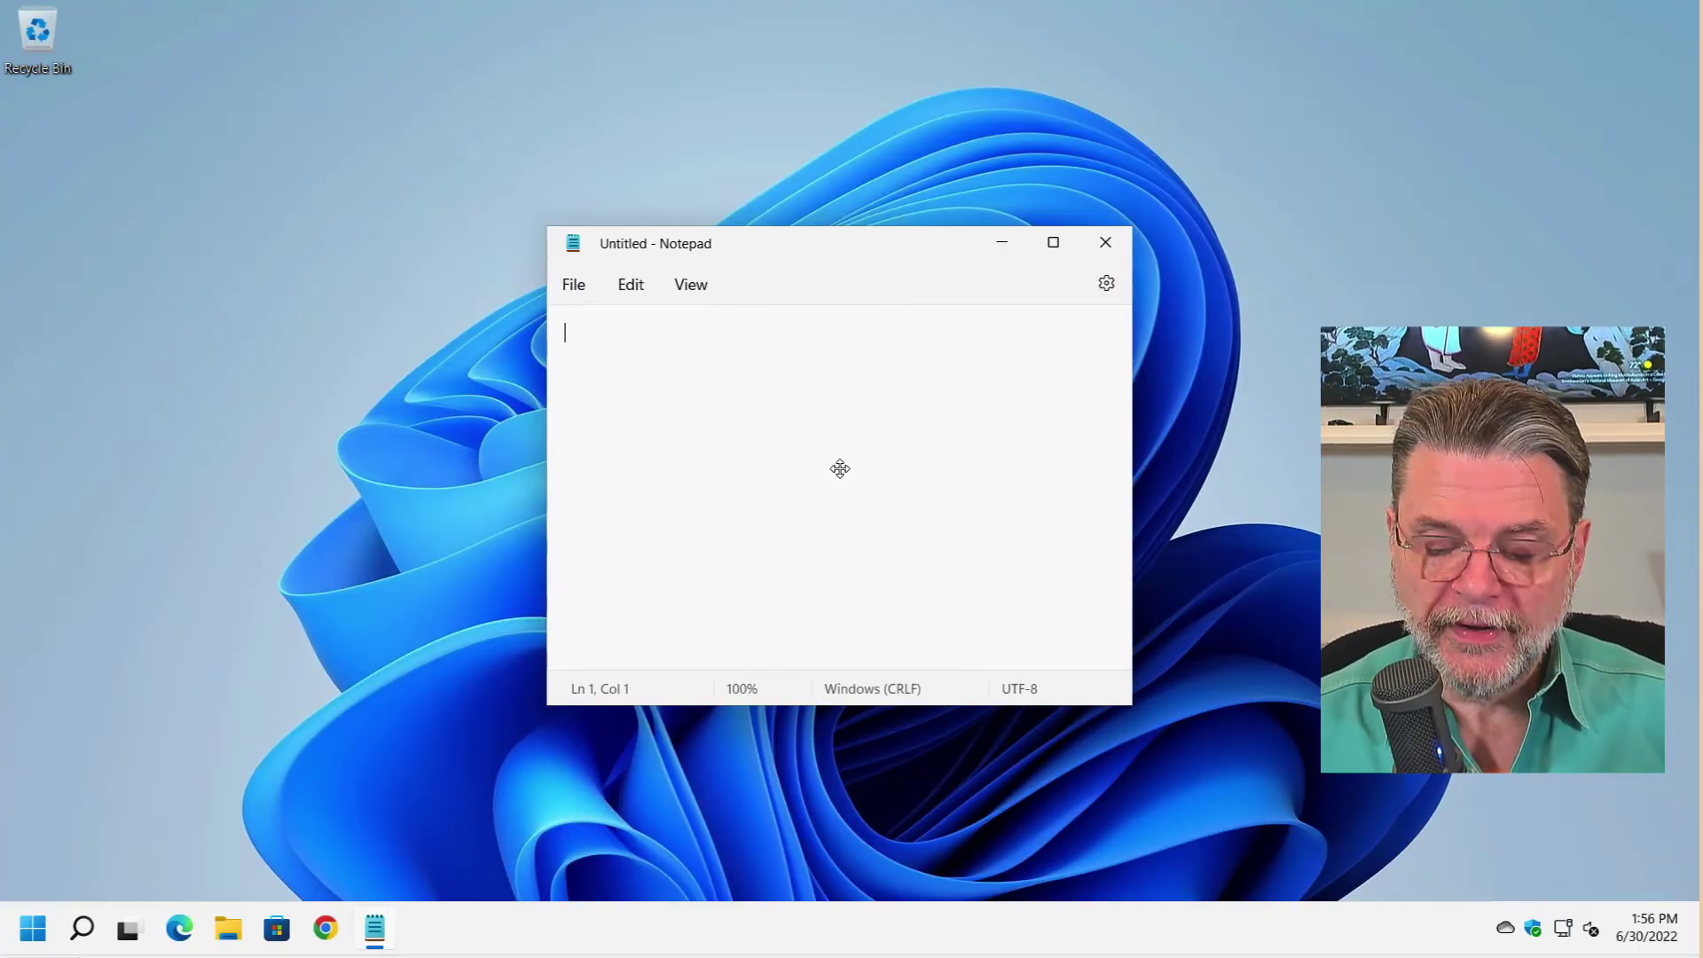
pyautogui.press('Right')
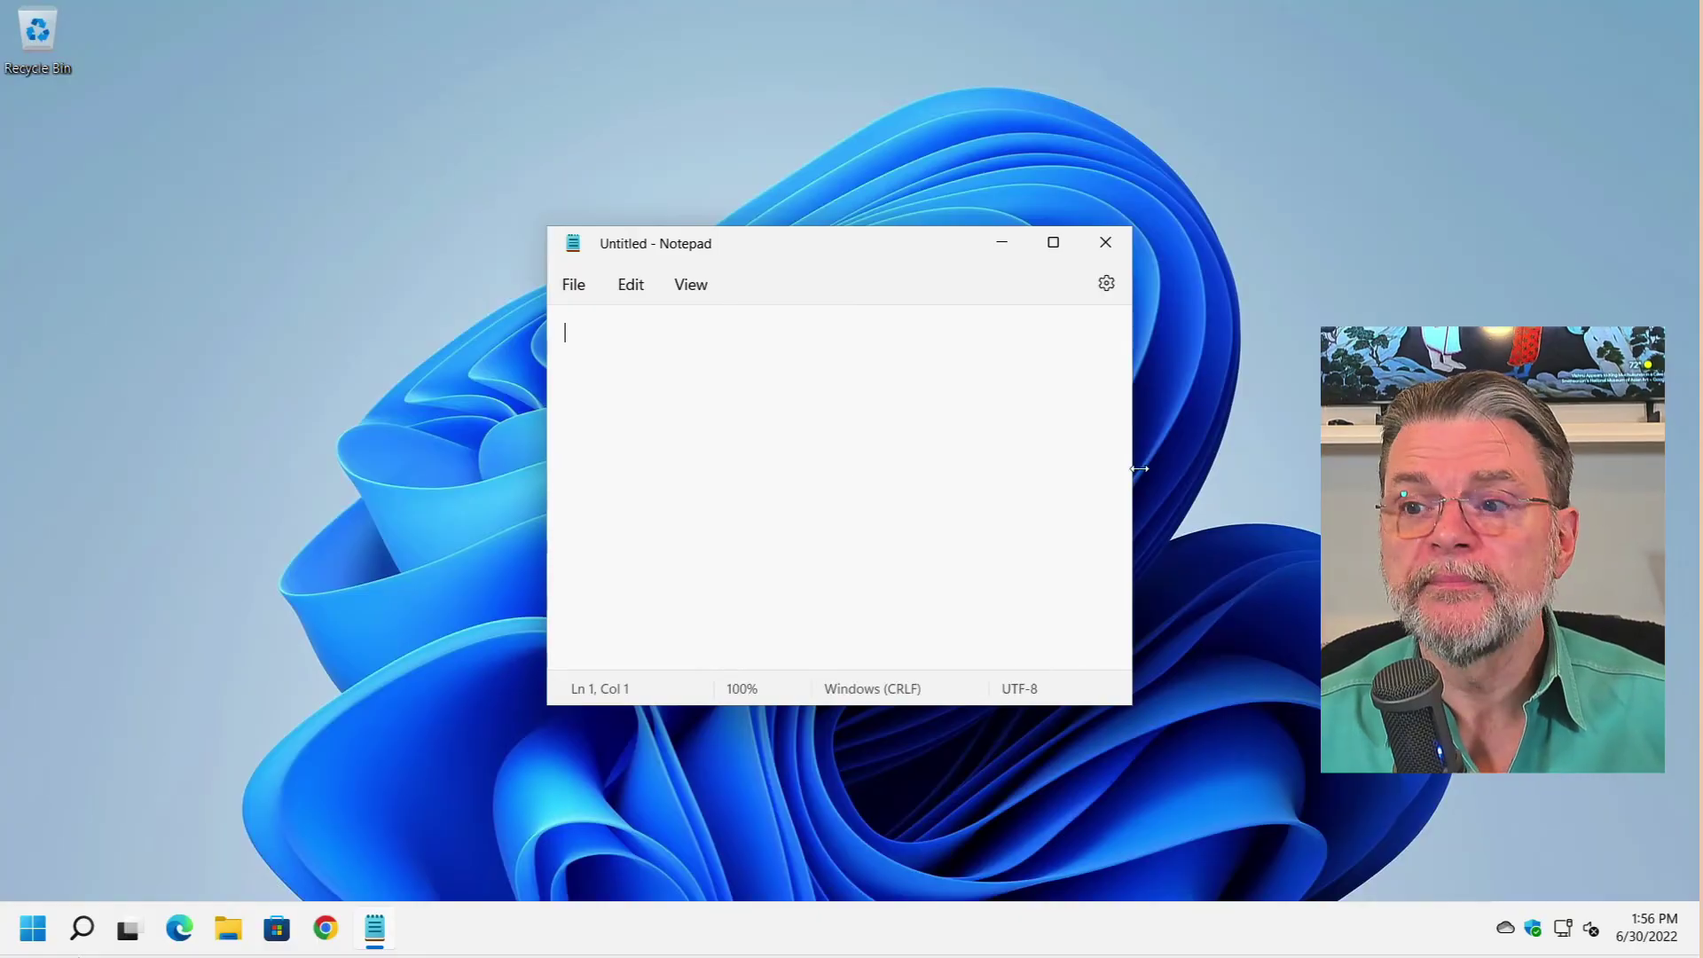
pyautogui.press('Right')
pyautogui.press('Right')
pyautogui.press('Right')
pyautogui.press('Right')
pyautogui.press('Right')
pyautogui.press('Right')
pyautogui.press('Right')
pyautogui.press('Right')
pyautogui.press('Right')
pyautogui.press('Right')
pyautogui.press('Right')
pyautogui.press('Right')
pyautogui.press('Right')
pyautogui.press('Right')
pyautogui.press('Right')
pyautogui.press('Right')
pyautogui.press('Right')
pyautogui.press('Right')
pyautogui.press('Right')
pyautogui.press('Right')
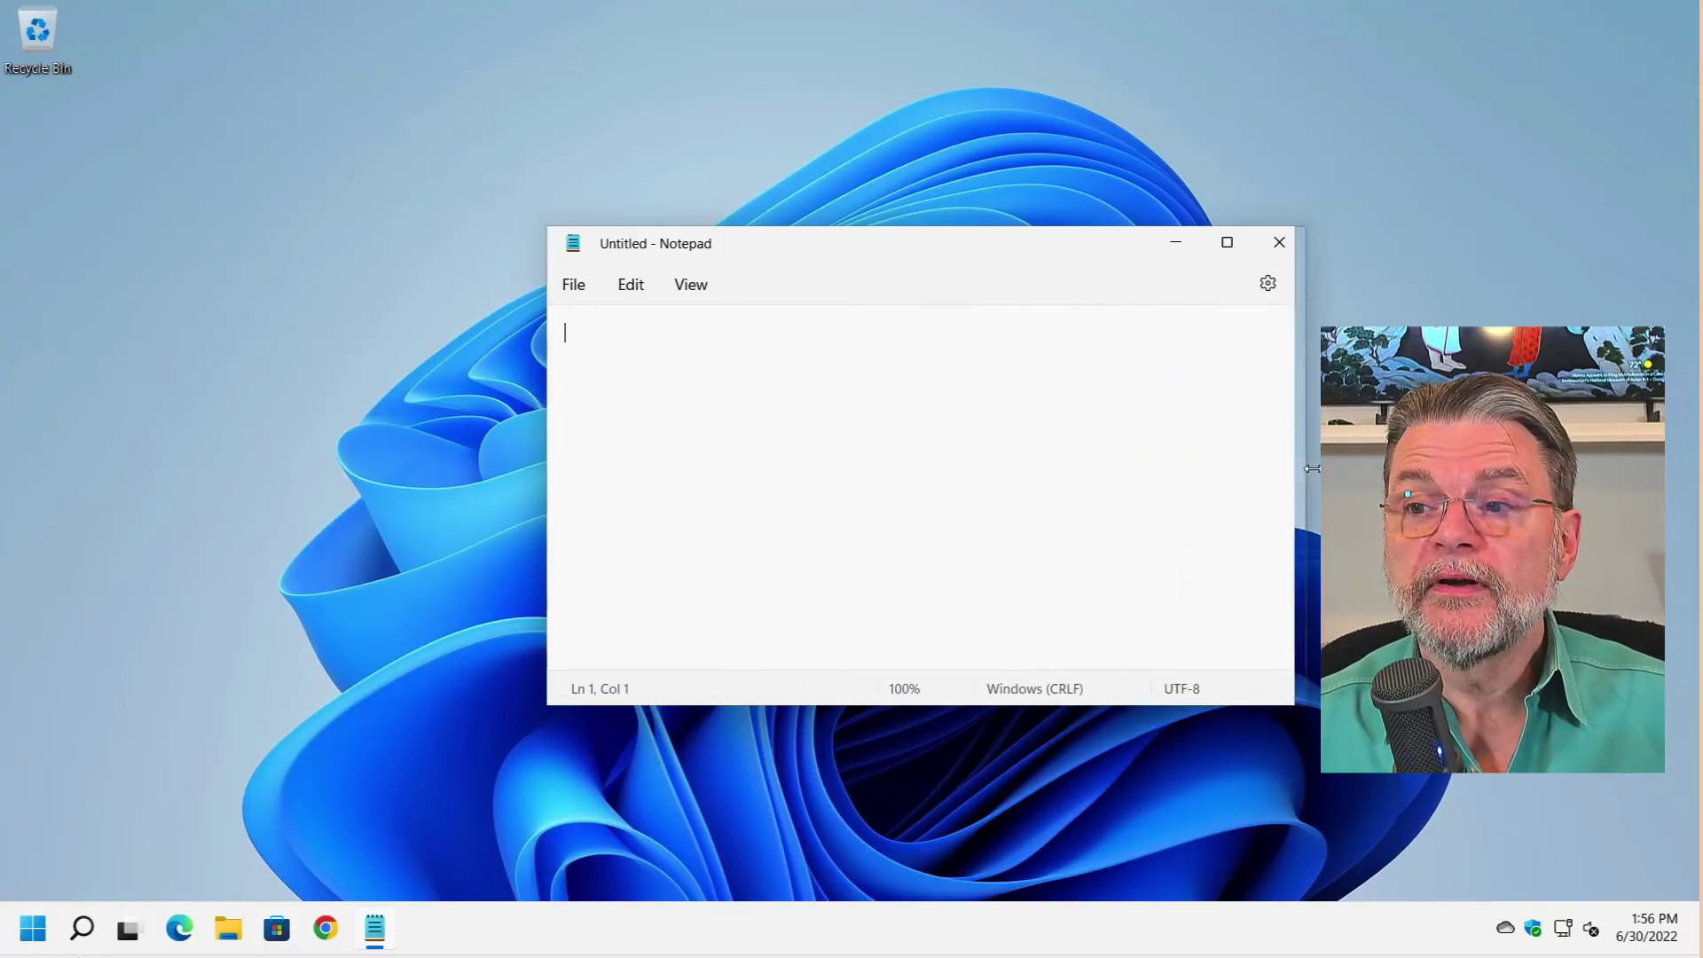
pyautogui.press('Left')
pyautogui.press('Left')
pyautogui.press('Left')
pyautogui.press('Left')
pyautogui.press('Left')
pyautogui.press('Left')
pyautogui.press('Left')
pyautogui.press('Left')
pyautogui.press('Left')
pyautogui.press('Left')
pyautogui.press('Left')
pyautogui.press('Left')
pyautogui.press('Left')
pyautogui.press('Left')
pyautogui.press('Left')
pyautogui.press('Left')
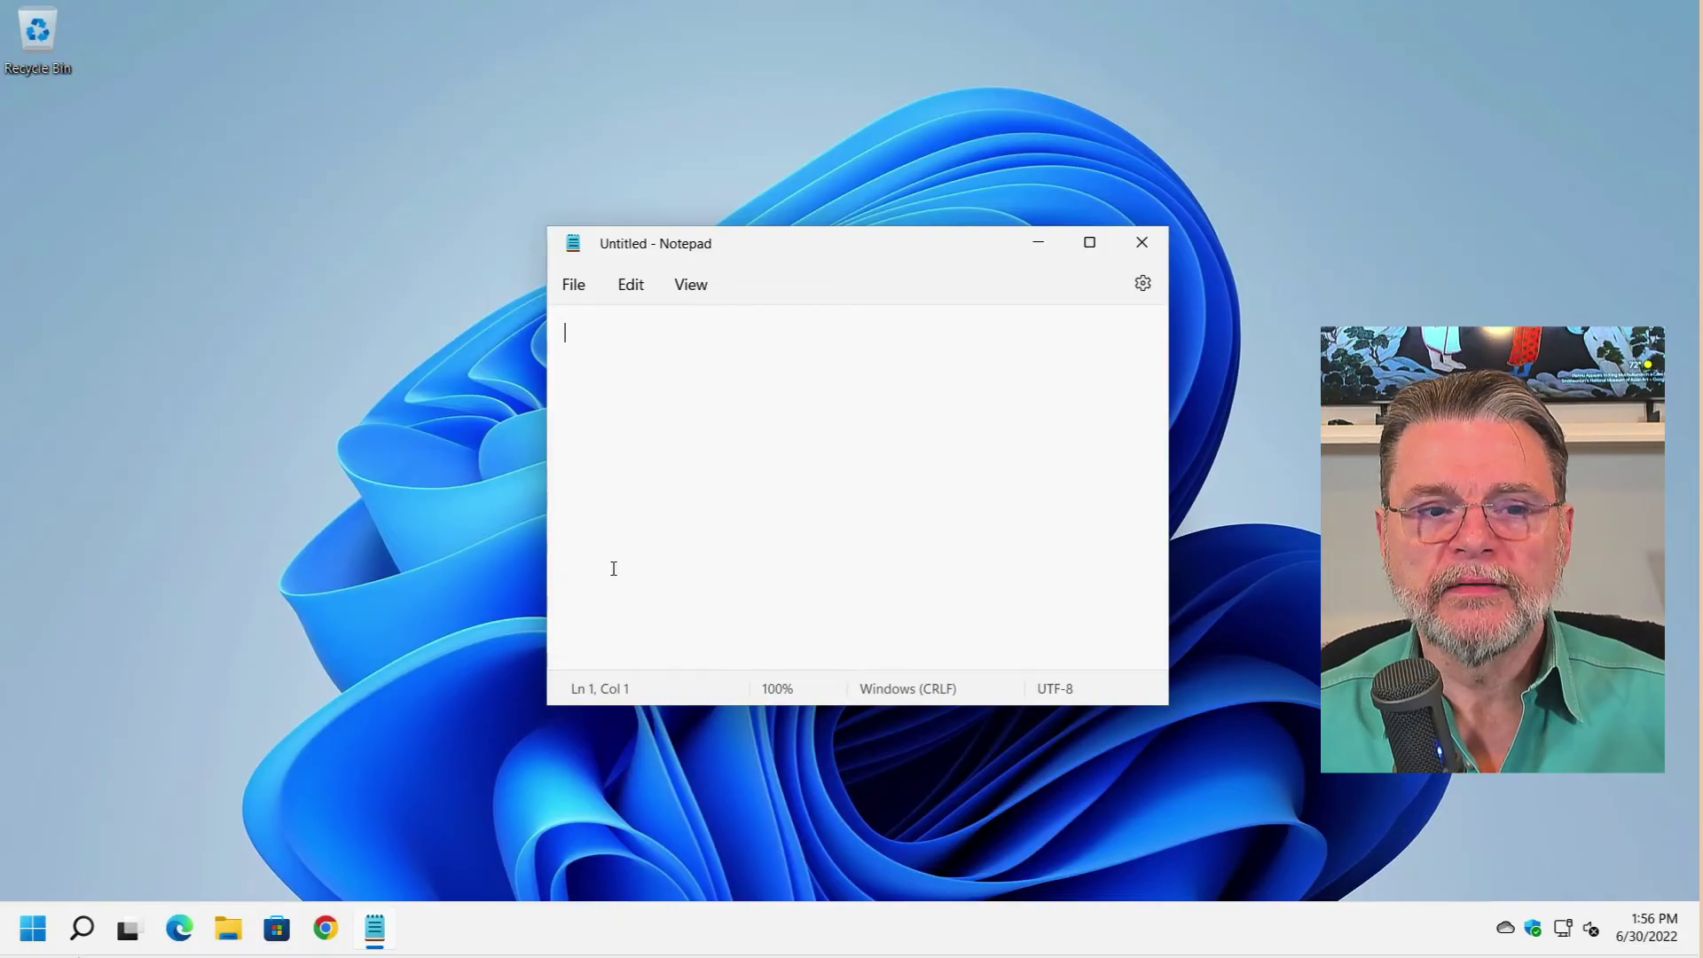
# Close the empty Notepad window, then open and dismiss Task View.
pyautogui.click(1143, 243)
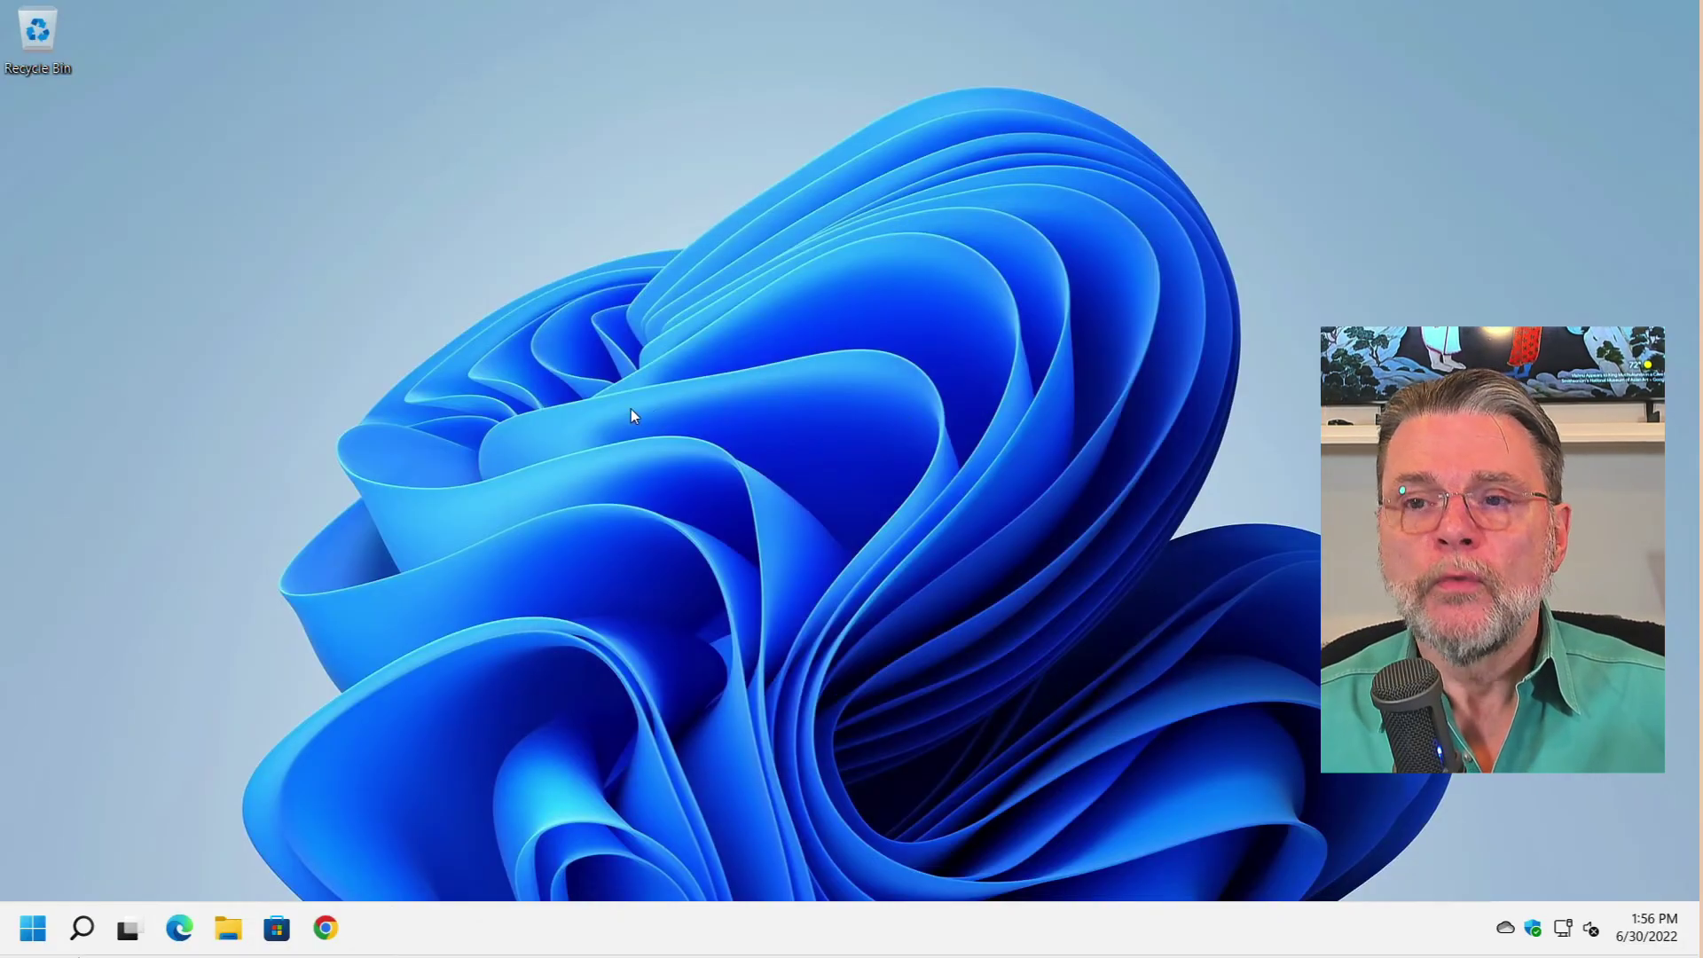
pyautogui.press('super+Tab')
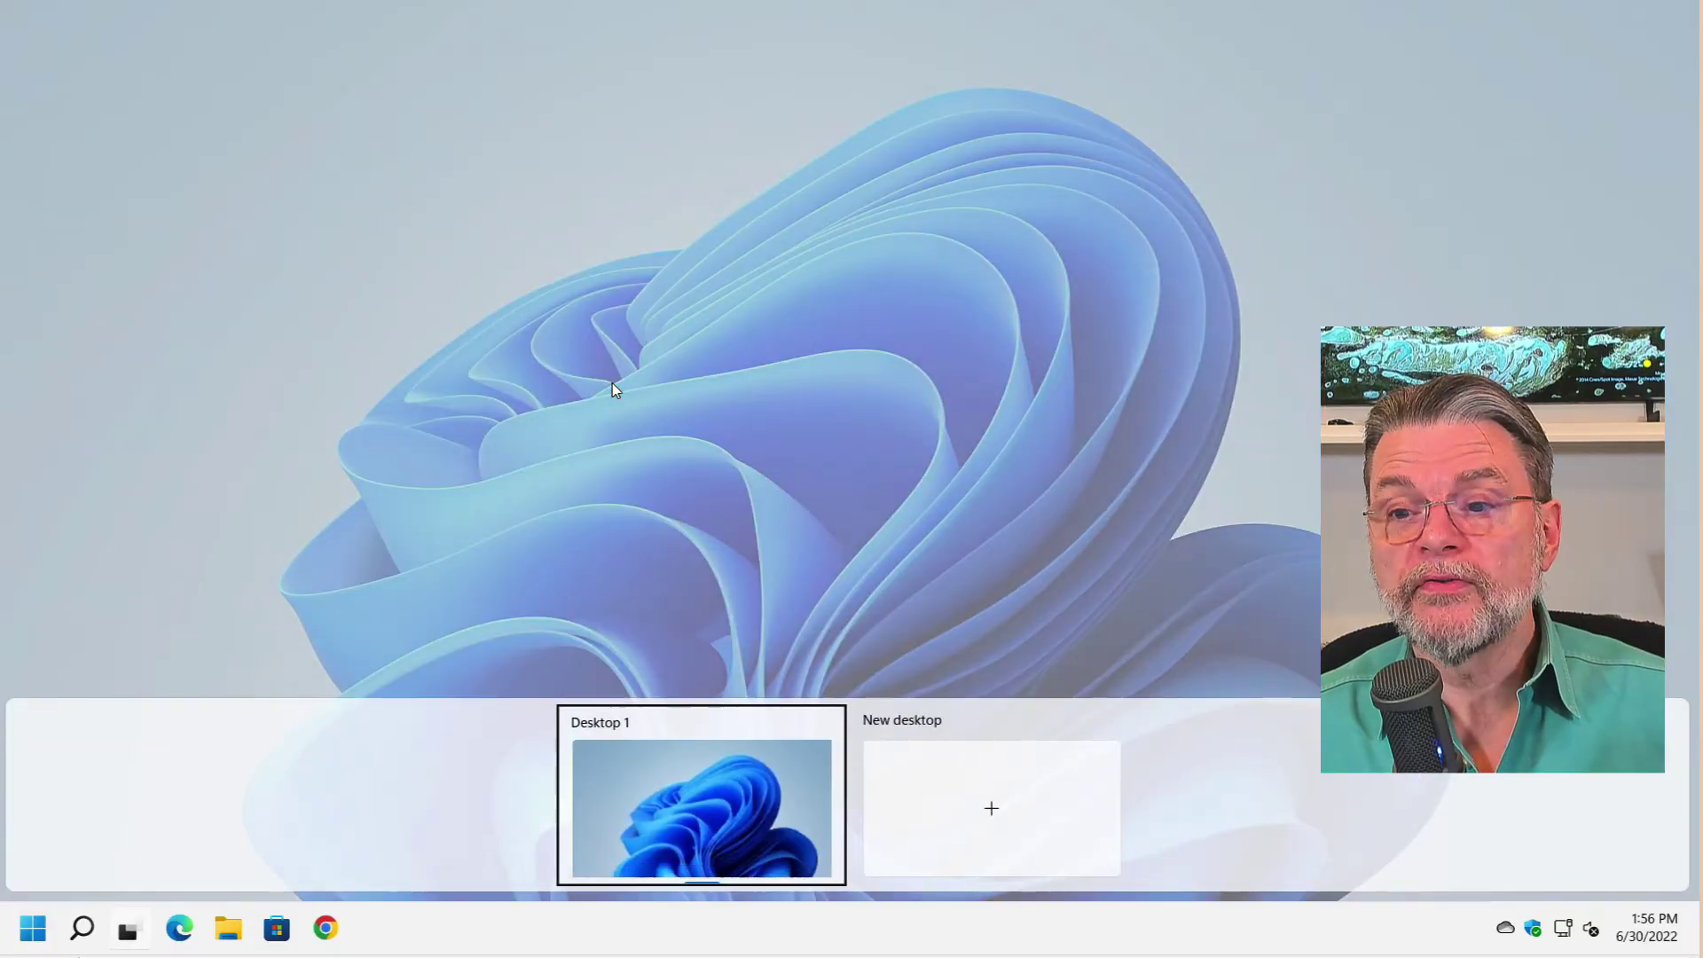
pyautogui.press('Escape')
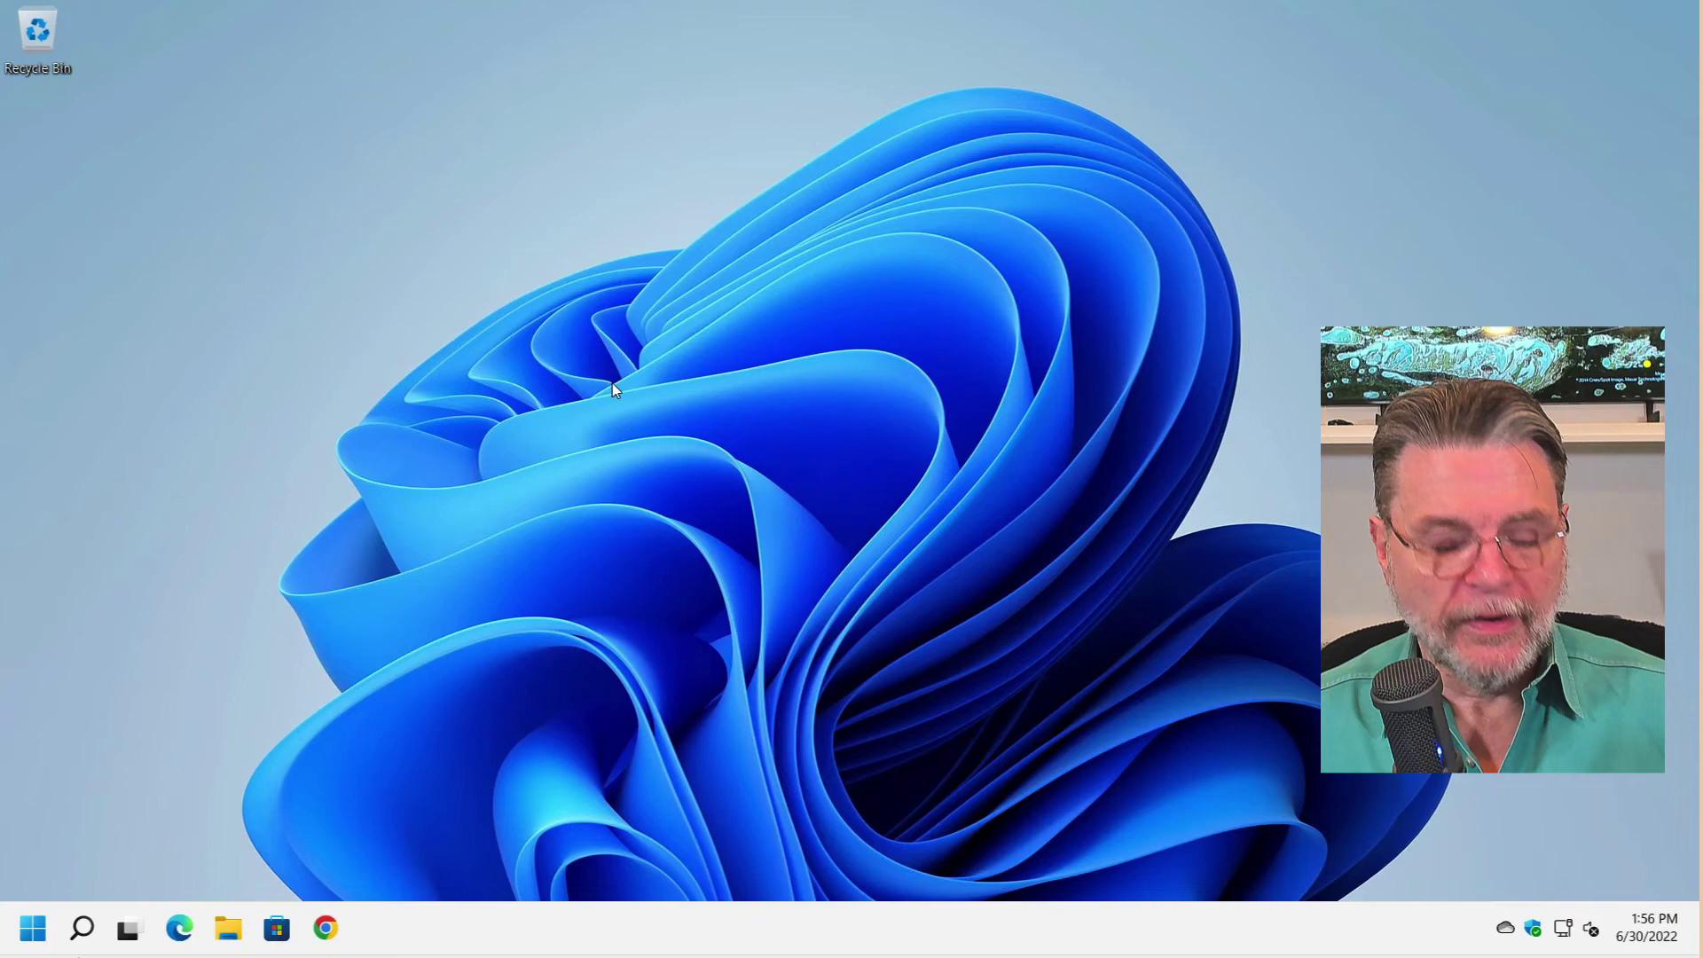
pyautogui.press('super')
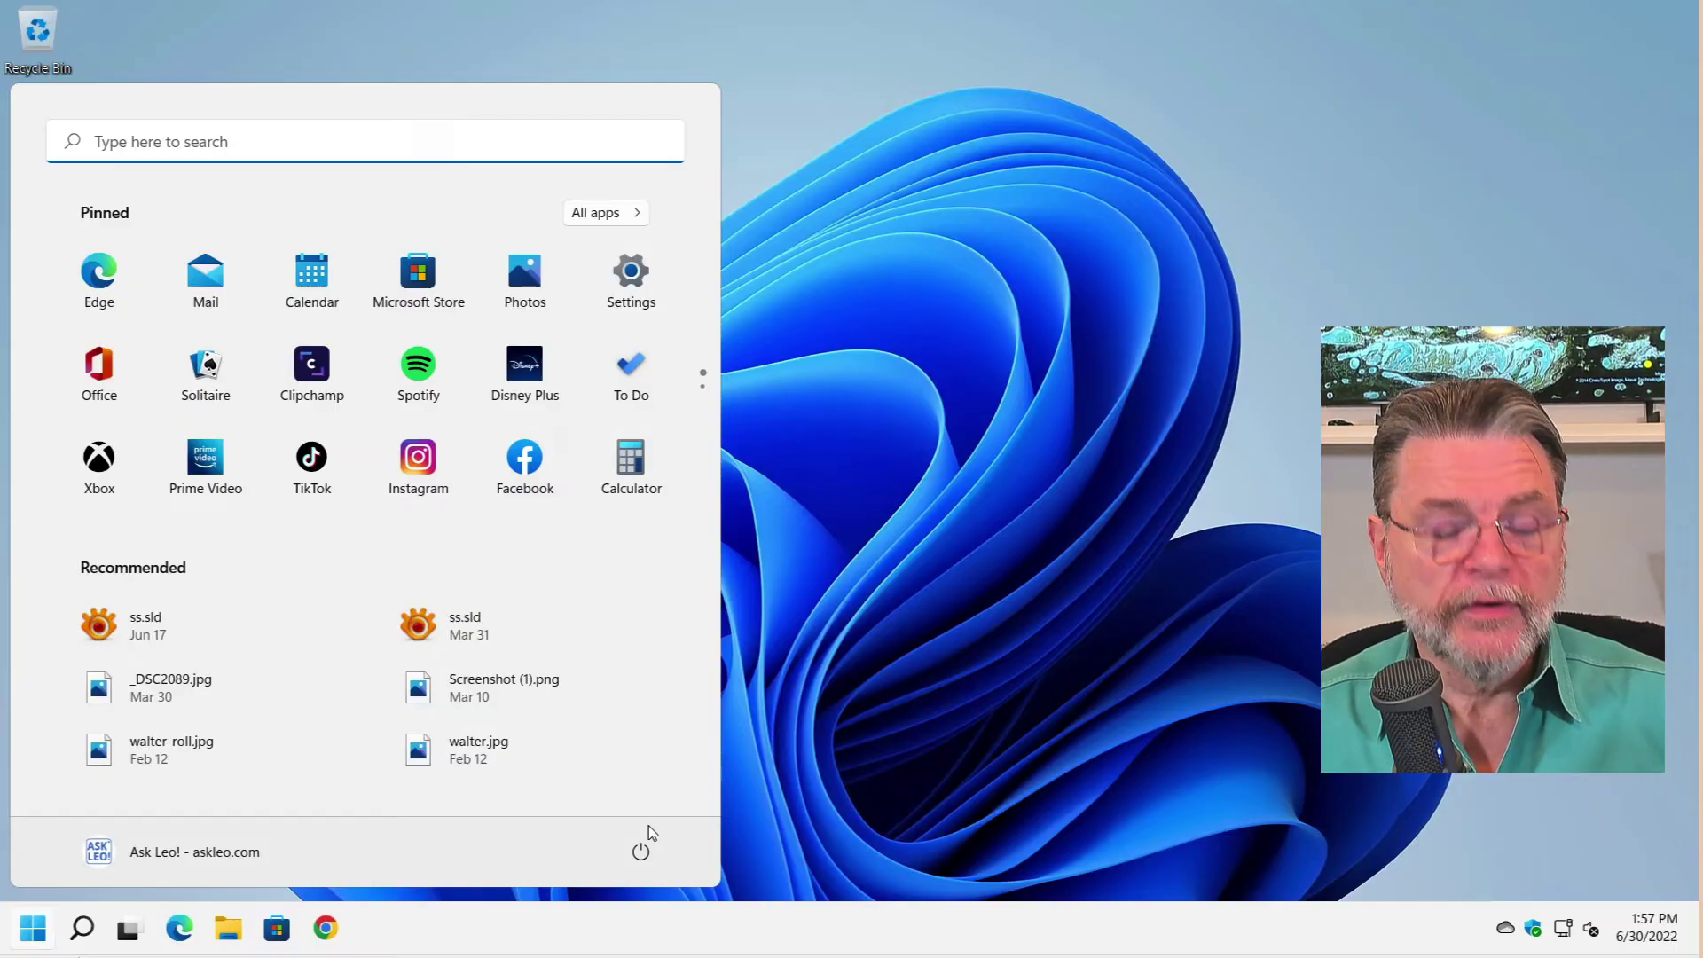
pyautogui.press('Tab')
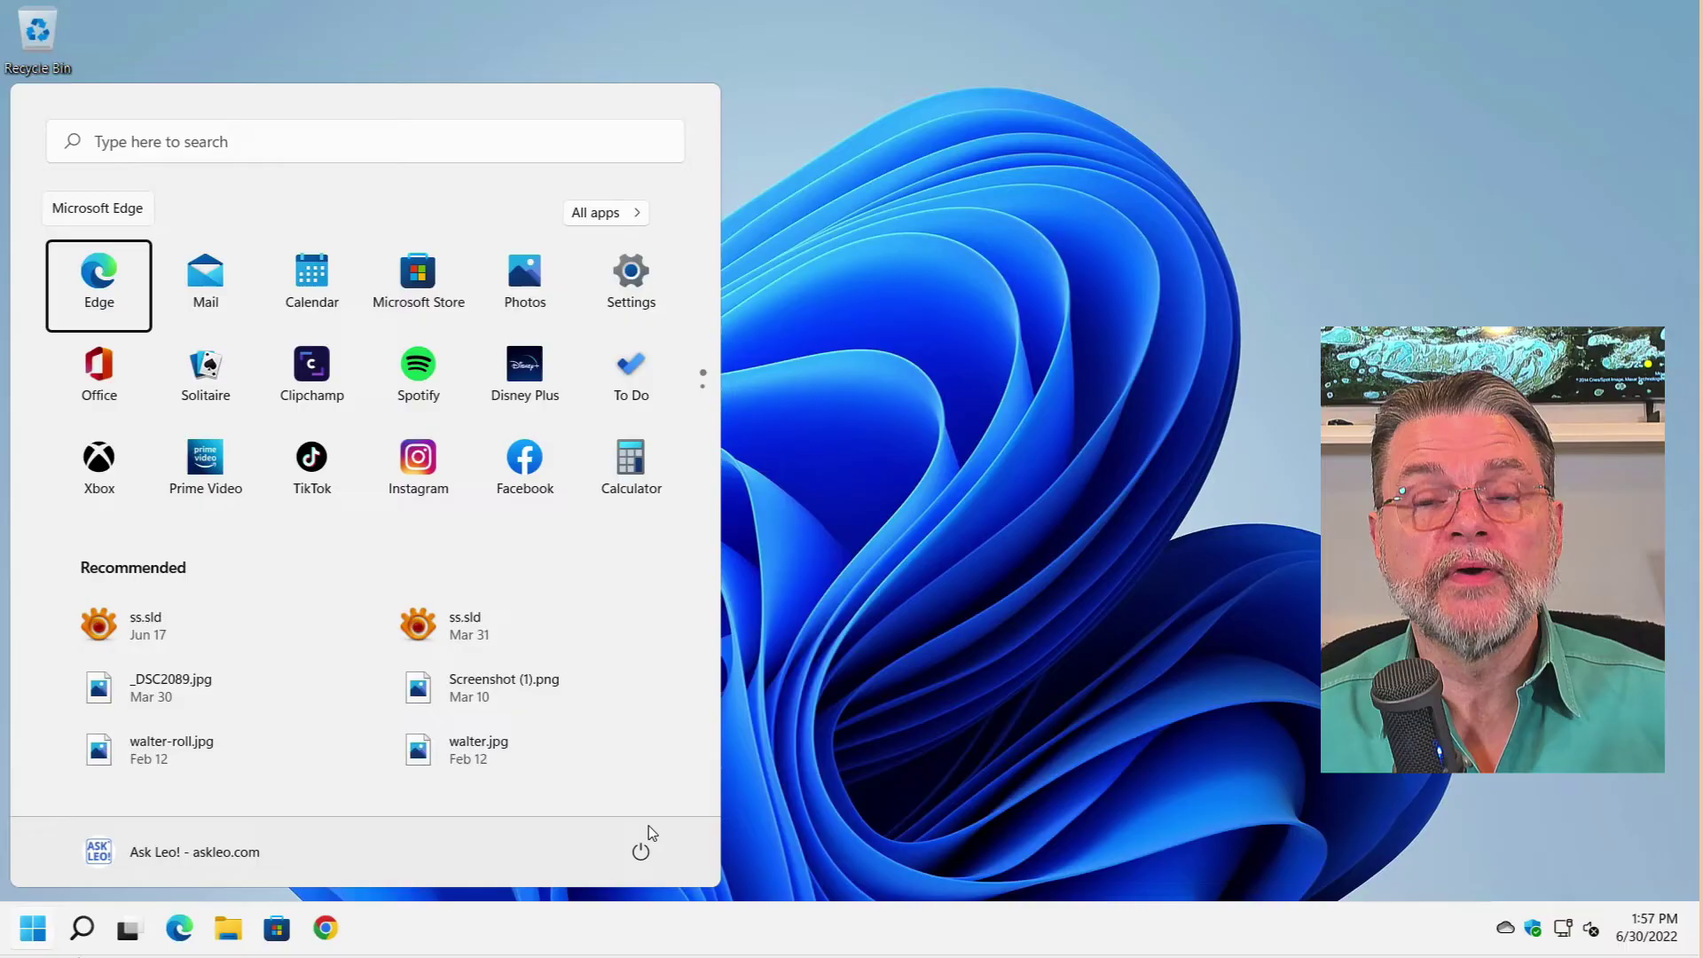
pyautogui.press('Up')
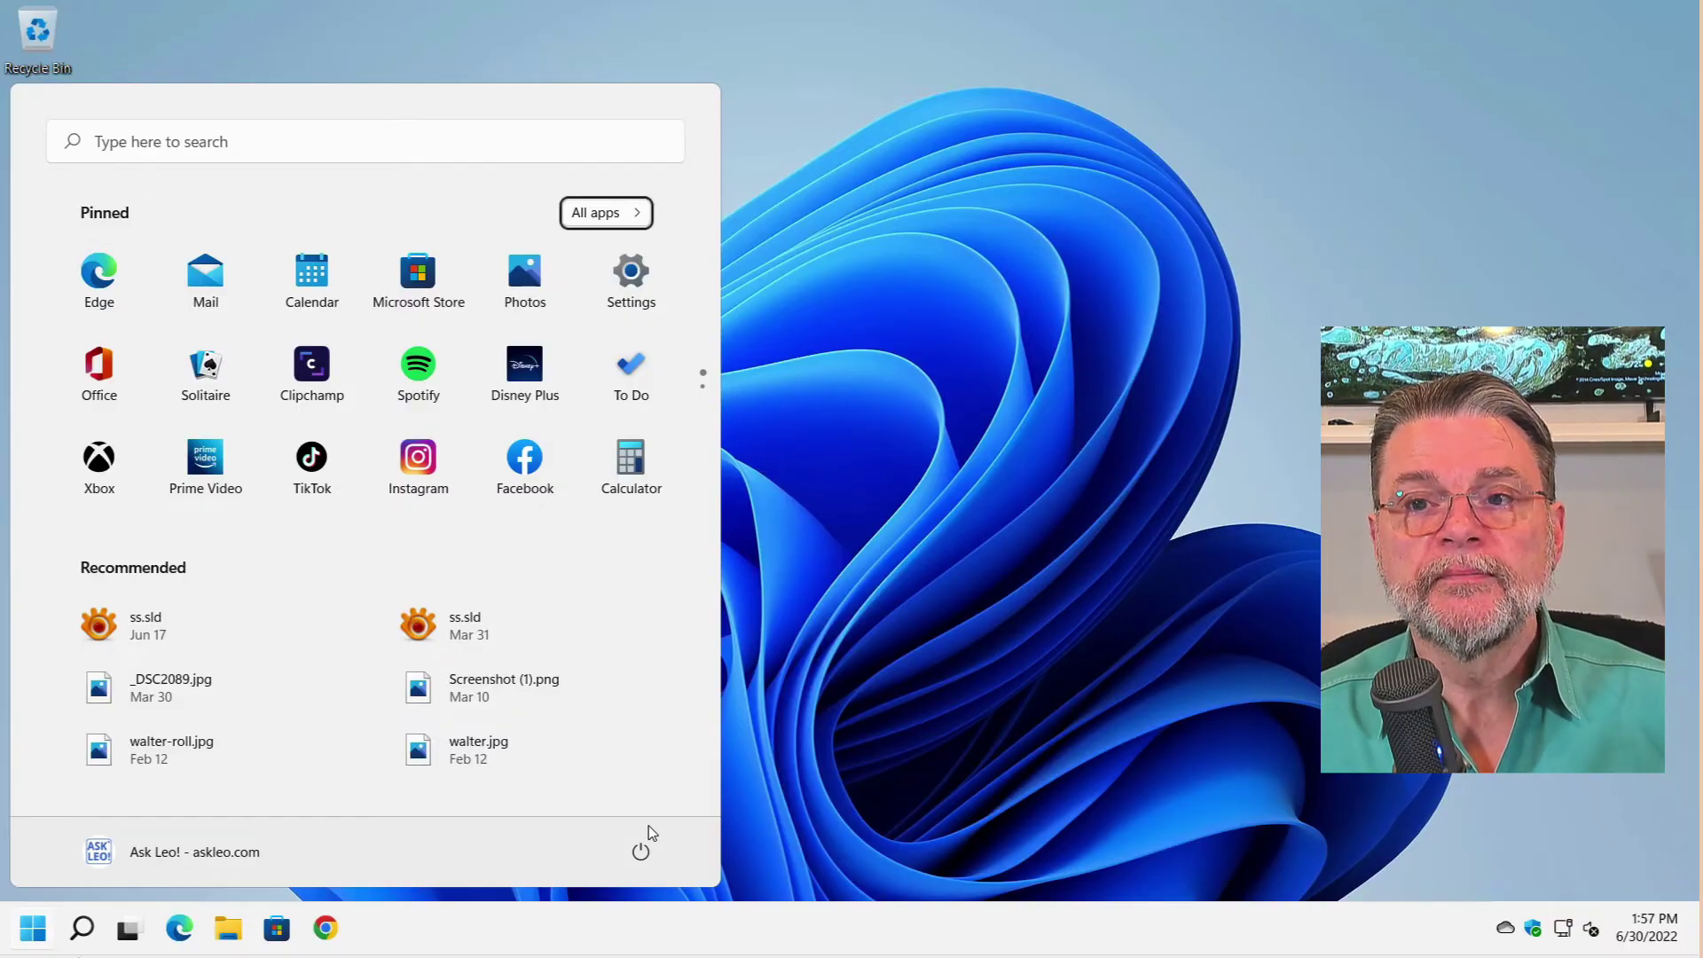
pyautogui.press('Tab')
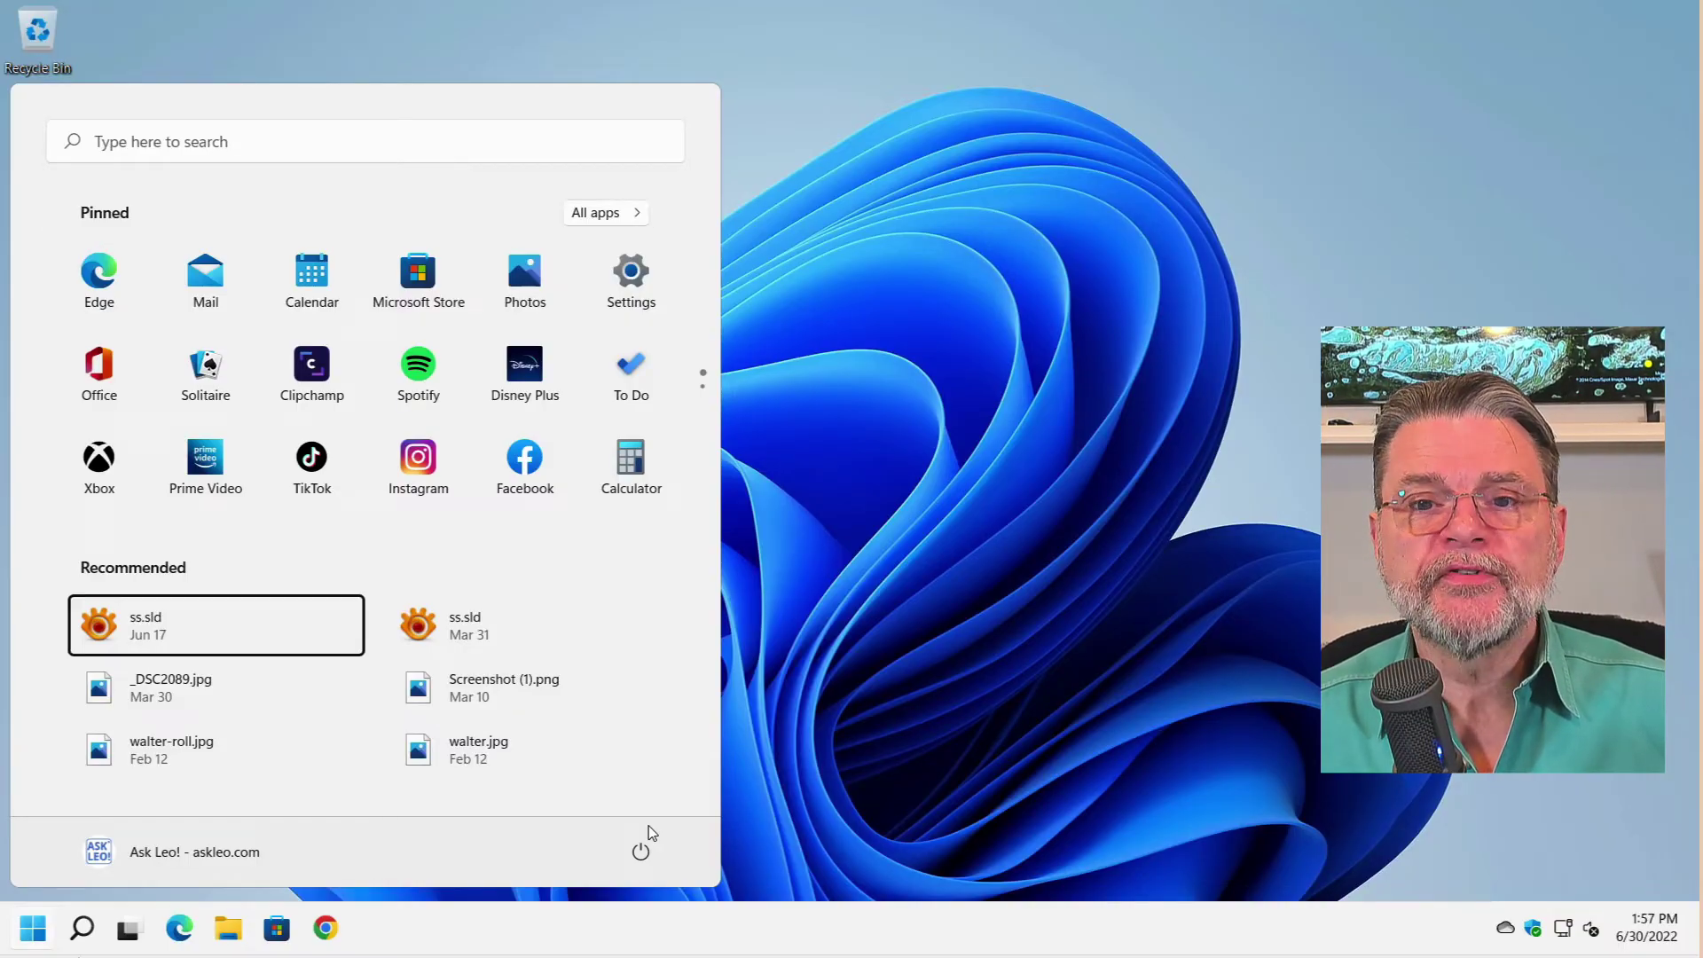
pyautogui.press('Tab')
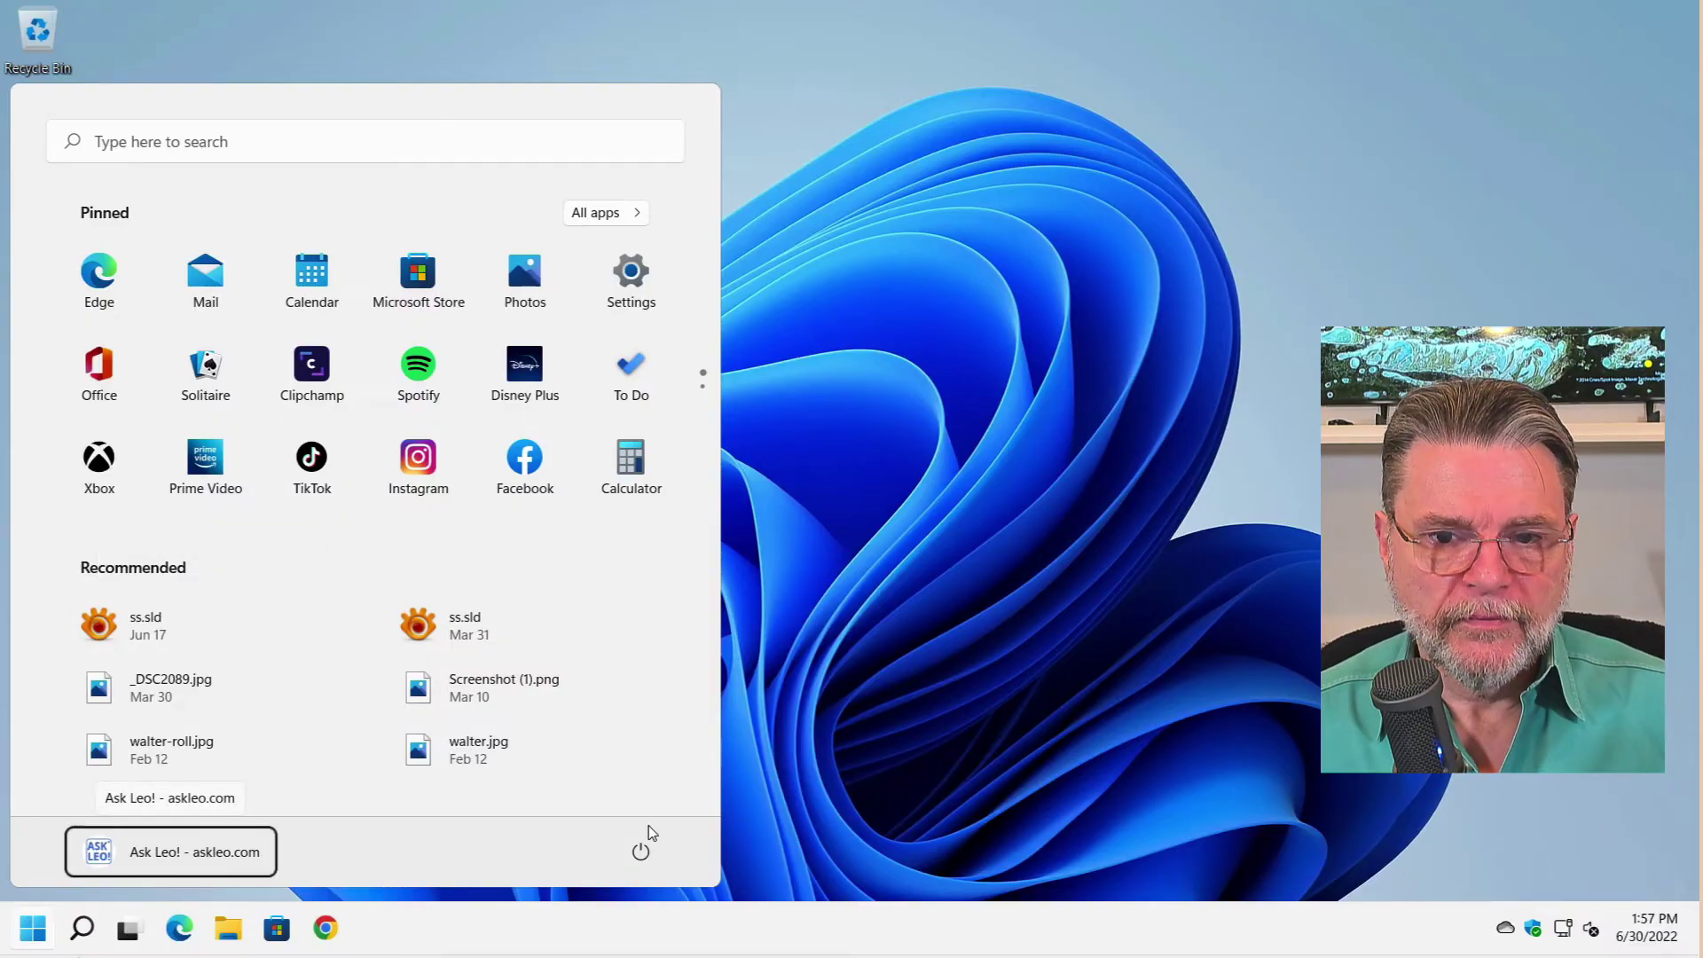
pyautogui.press('Tab')
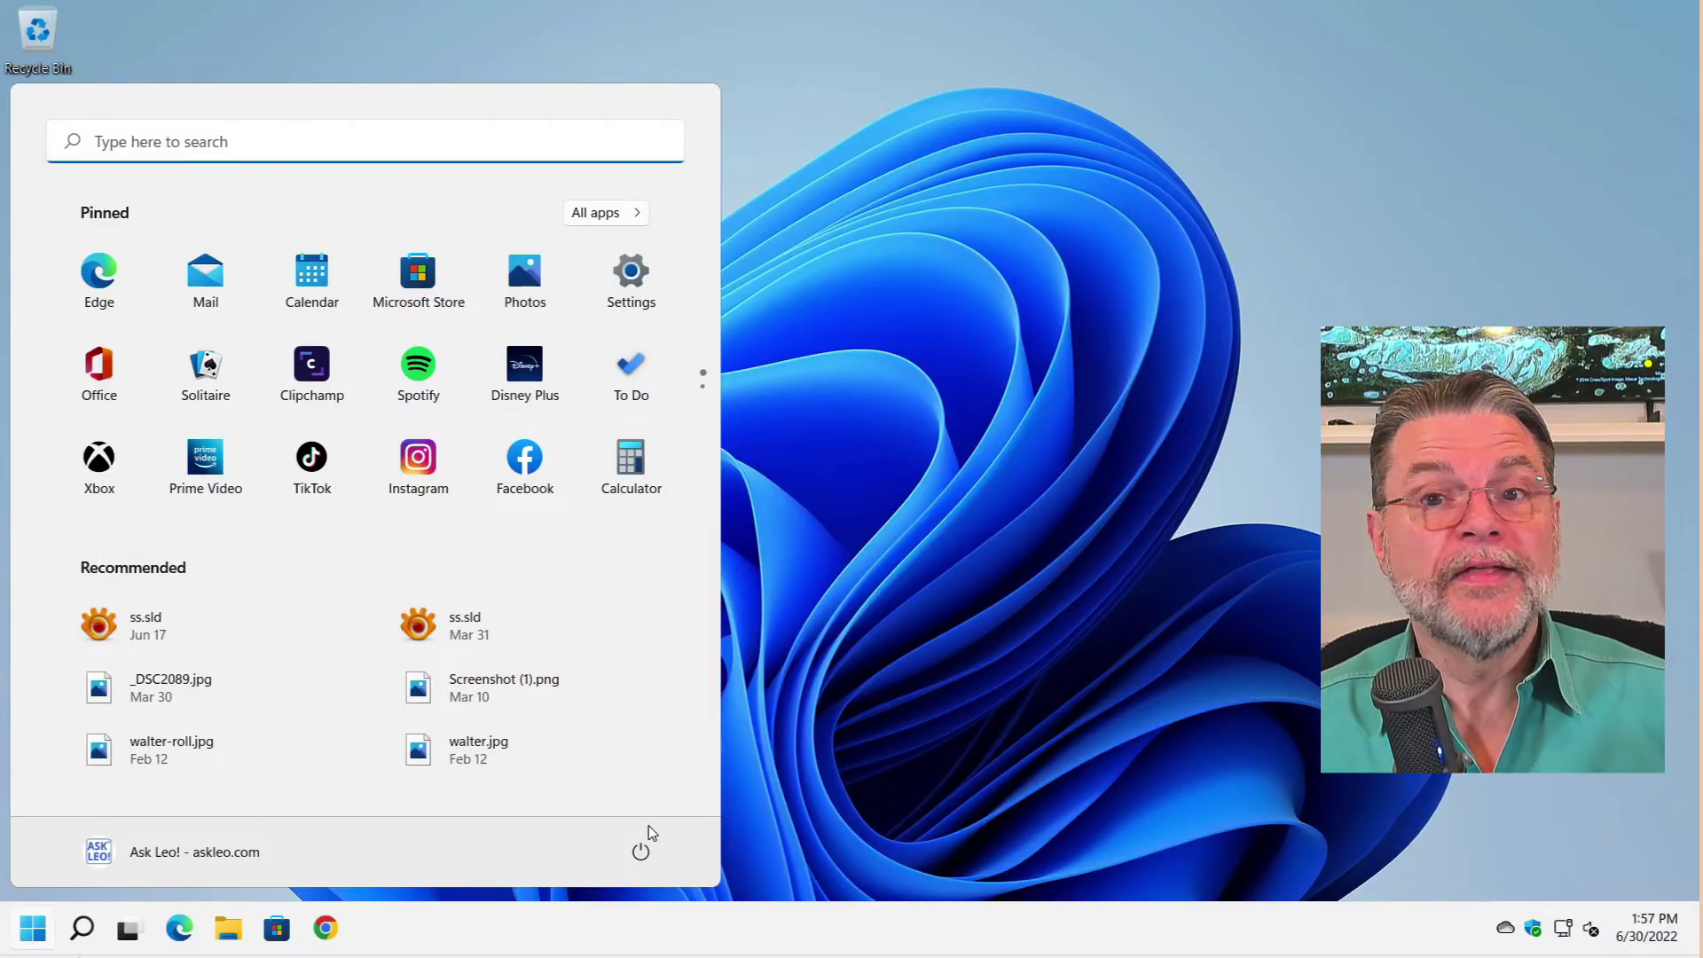
pyautogui.press('Tab')
pyautogui.press('Tab')
pyautogui.press('Tab')
pyautogui.press('Tab')
pyautogui.press('Tab')
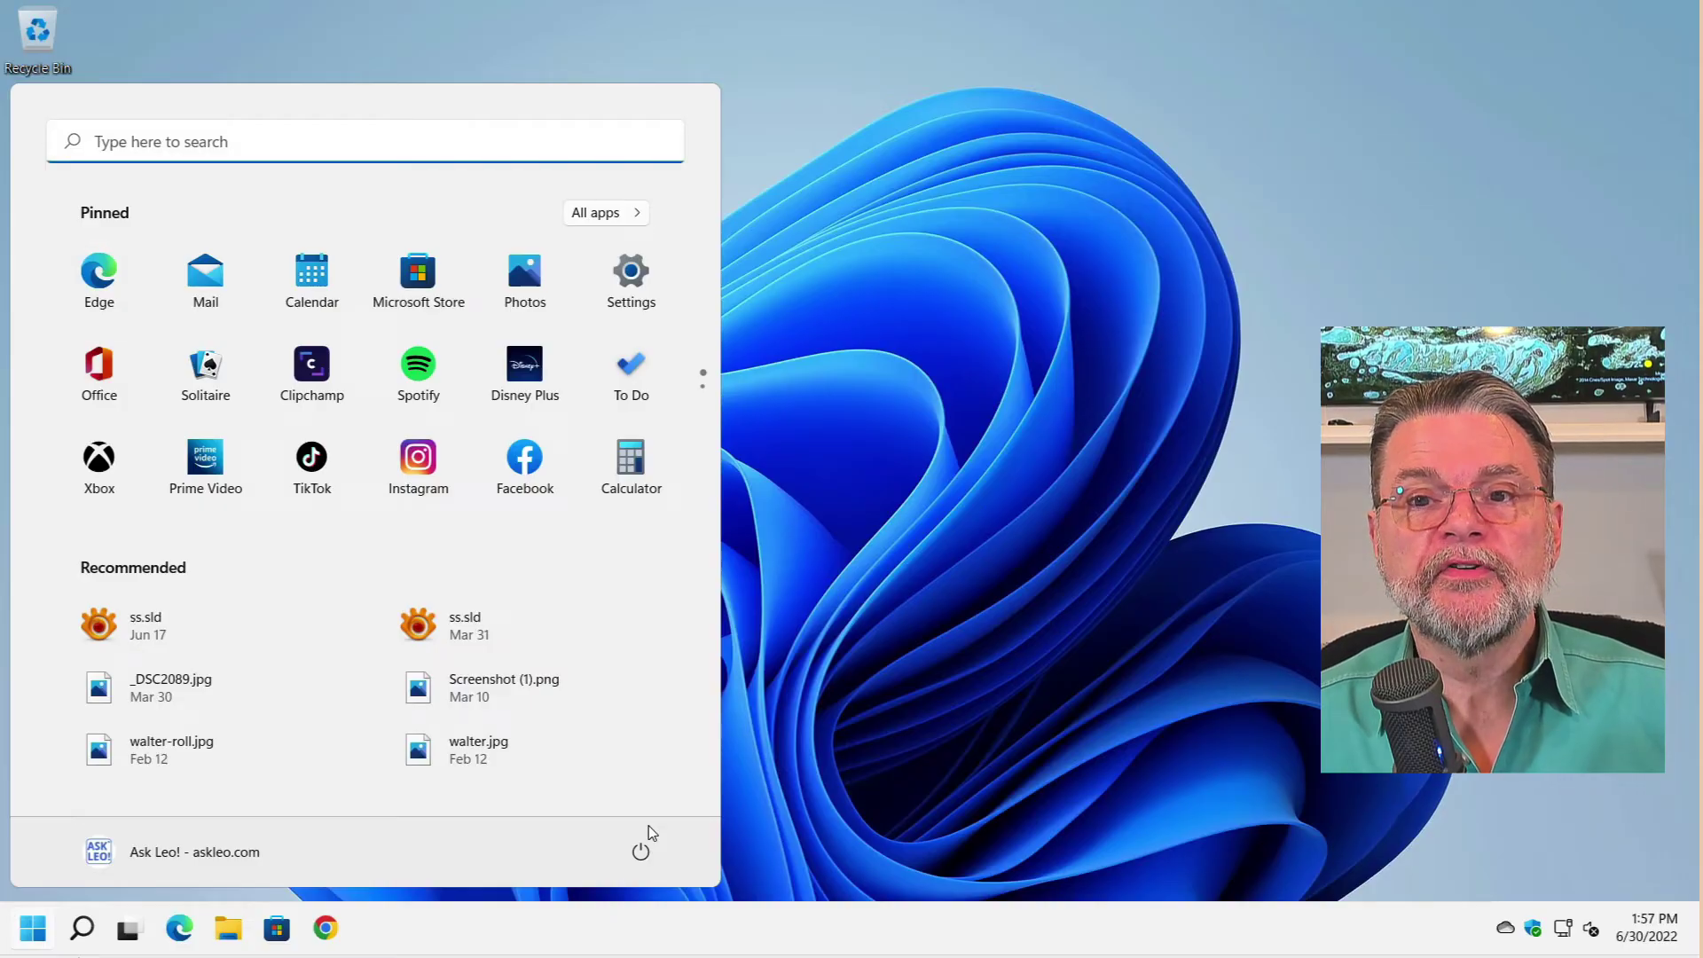
pyautogui.press('Tab')
pyautogui.press('Tab')
pyautogui.press('Tab')
pyautogui.press('Tab')
pyautogui.press('Tab')
pyautogui.press('Tab')
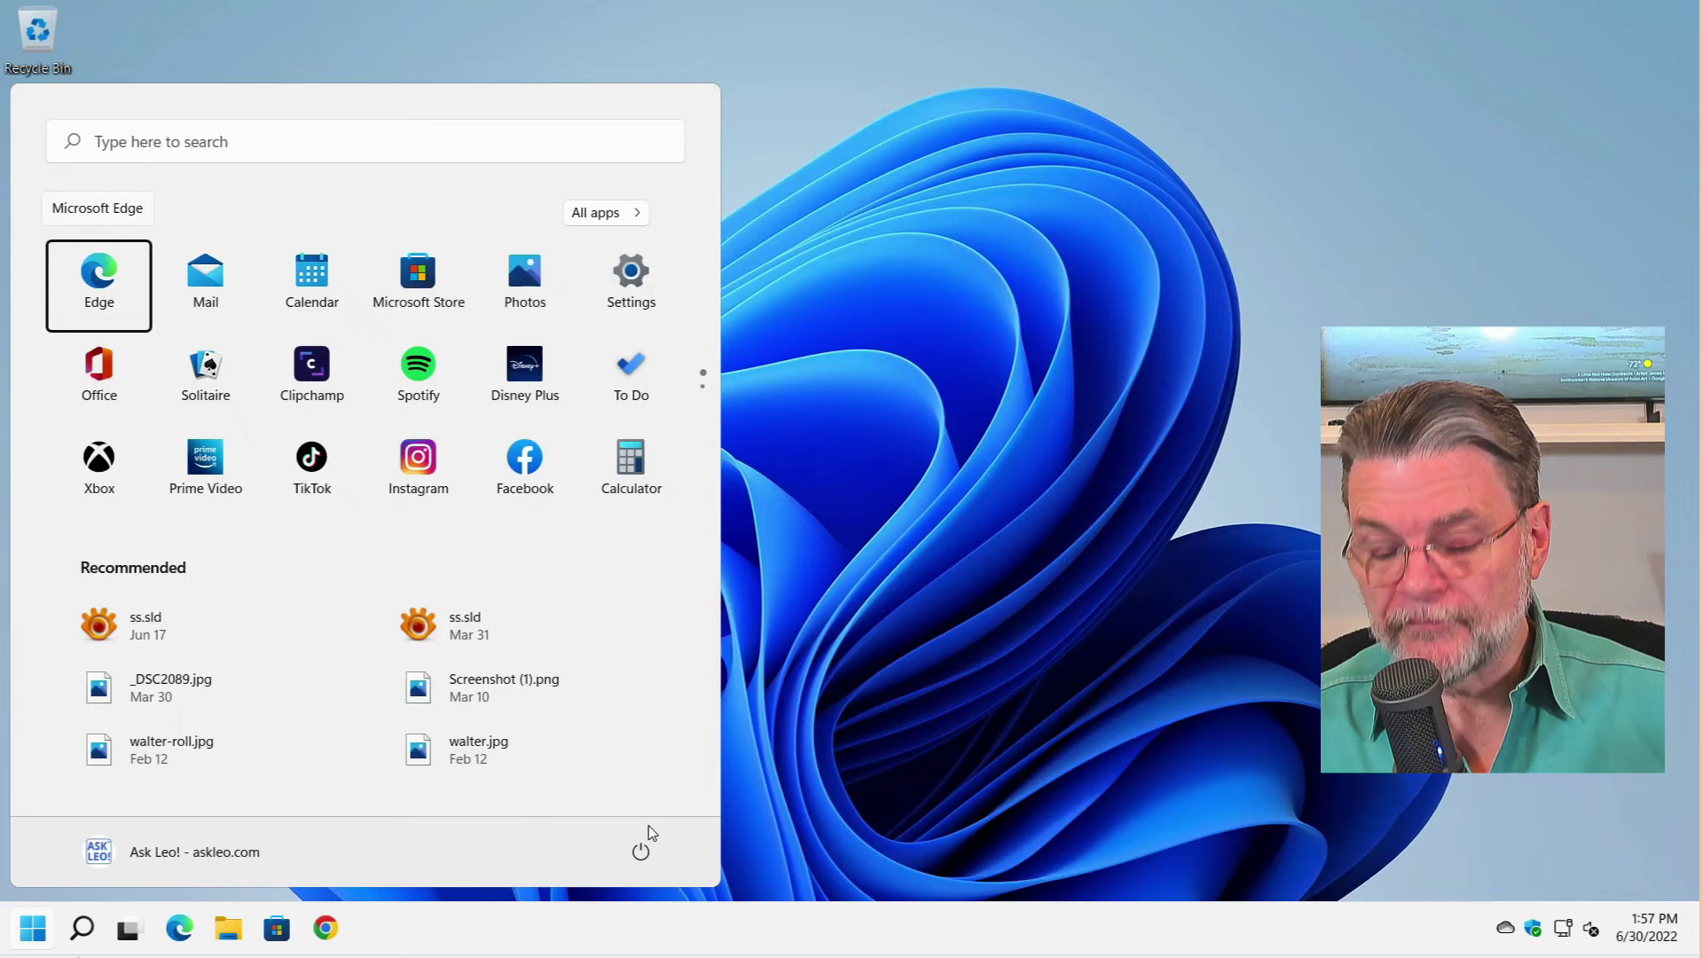
pyautogui.press('Right')
pyautogui.press('Right')
pyautogui.press('Right')
pyautogui.press('Right')
pyautogui.press('Right')
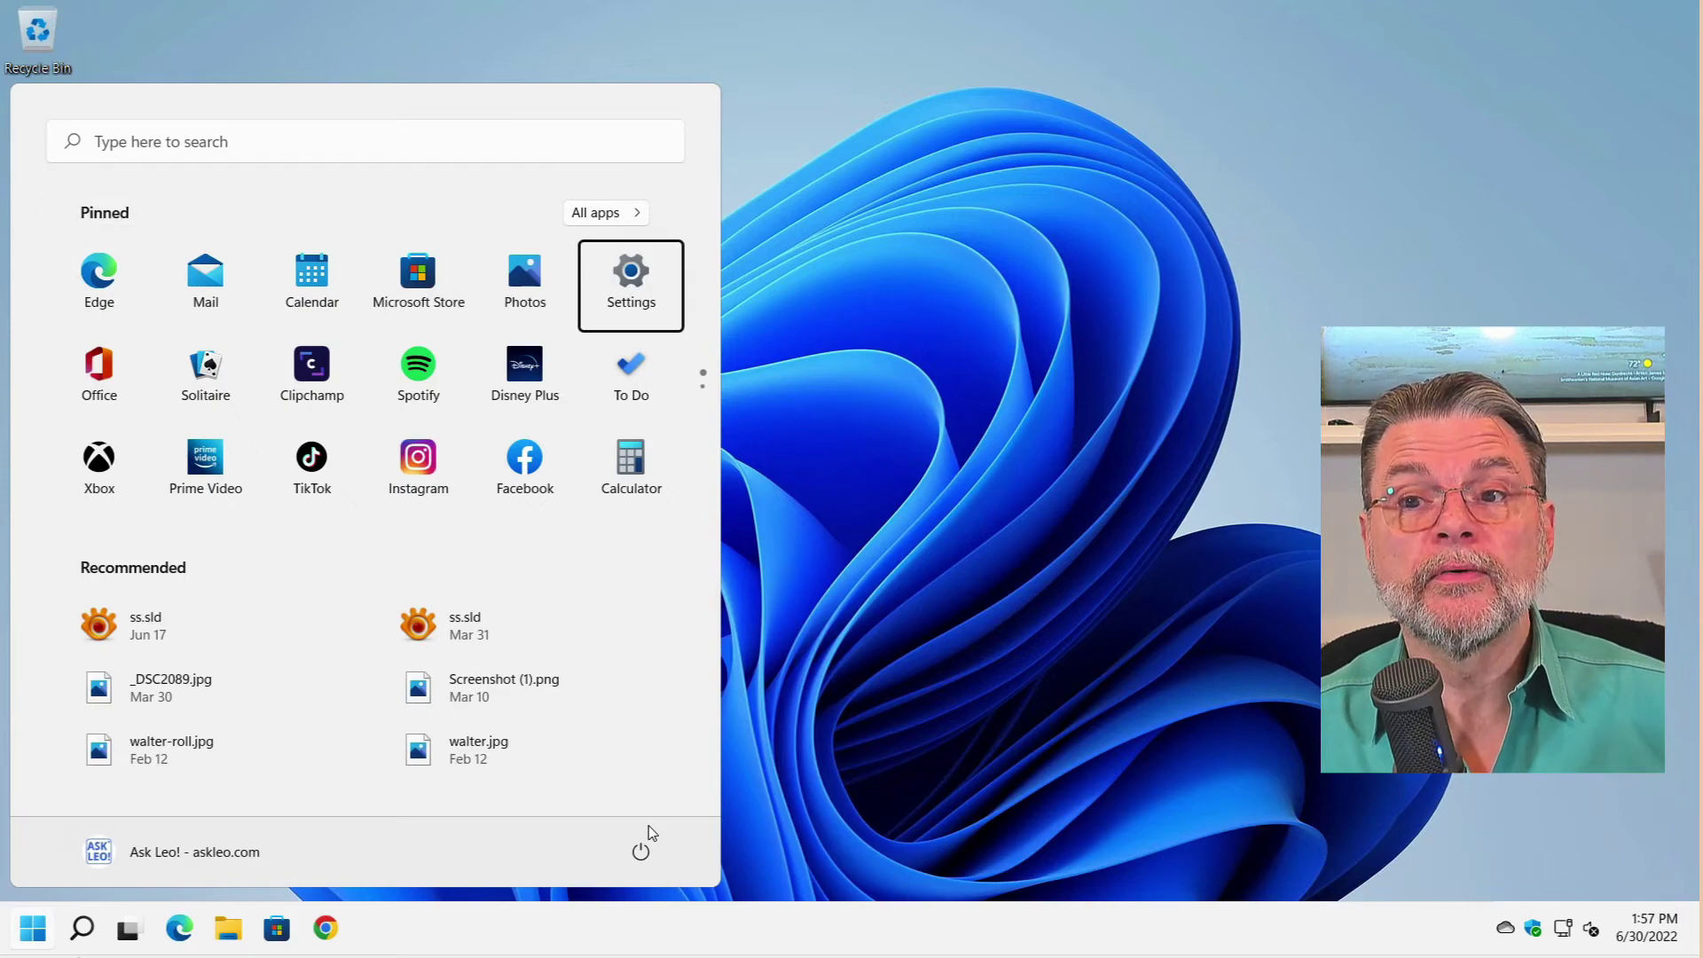
pyautogui.press('Down')
pyautogui.press('Left')
pyautogui.press('Left')
pyautogui.press('Left')
pyautogui.press('Left')
pyautogui.press('Left')
pyautogui.press('Right')
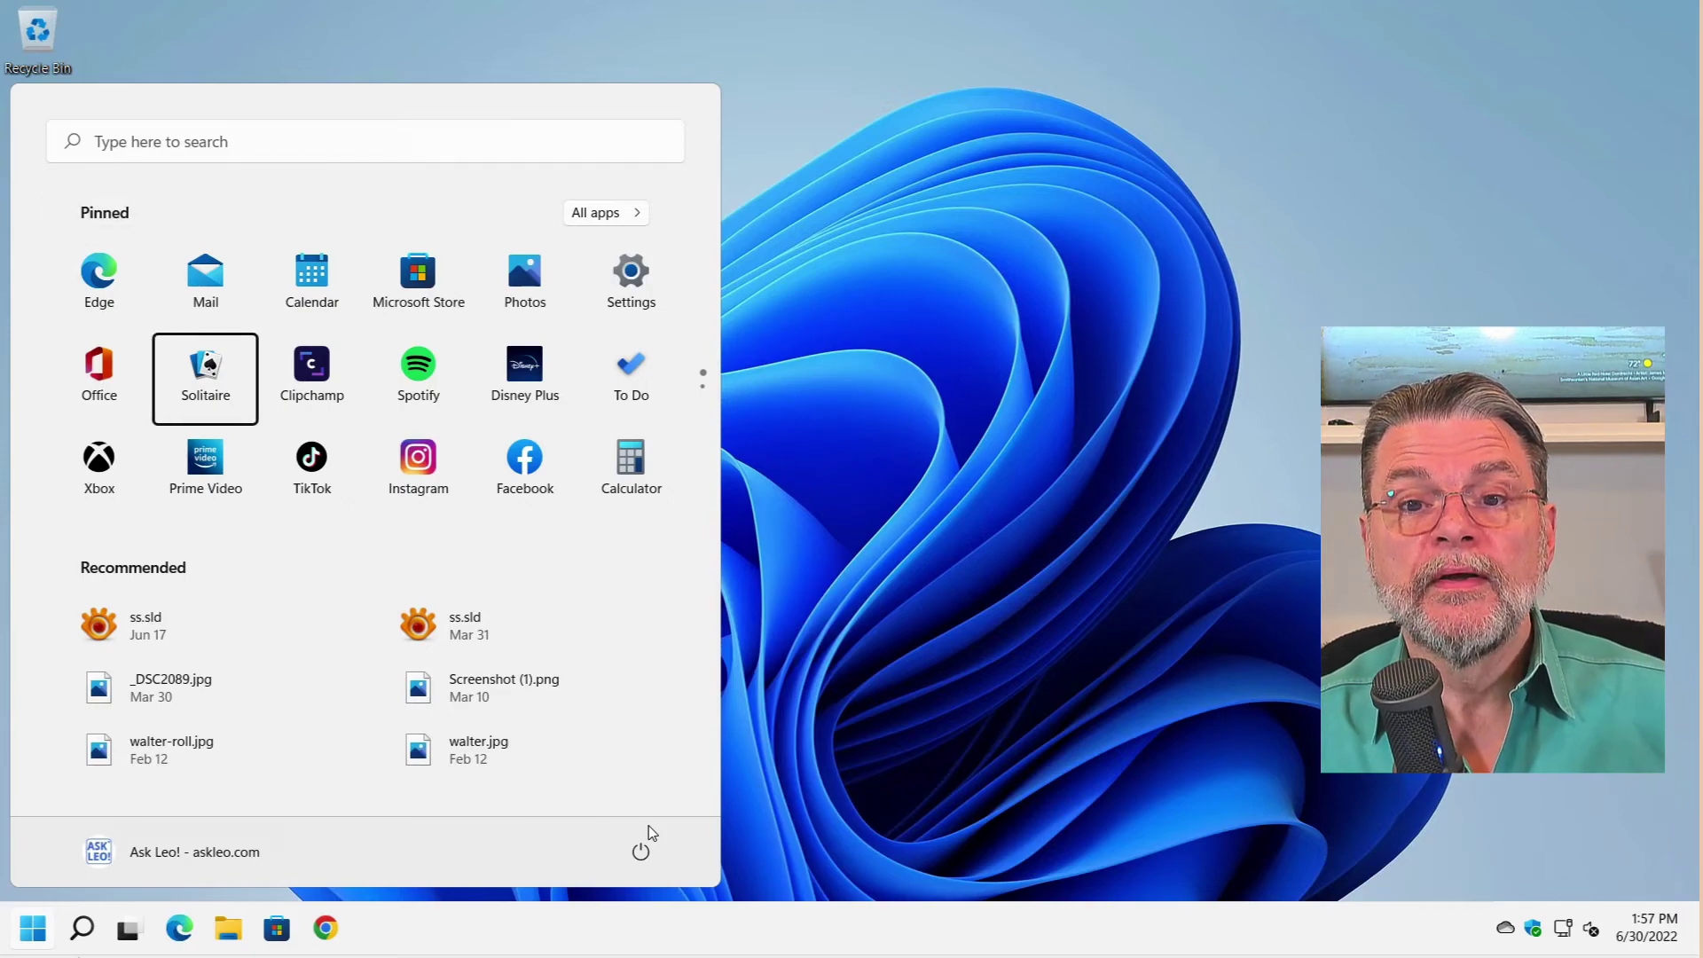
pyautogui.press('Up')
pyautogui.press('Left')
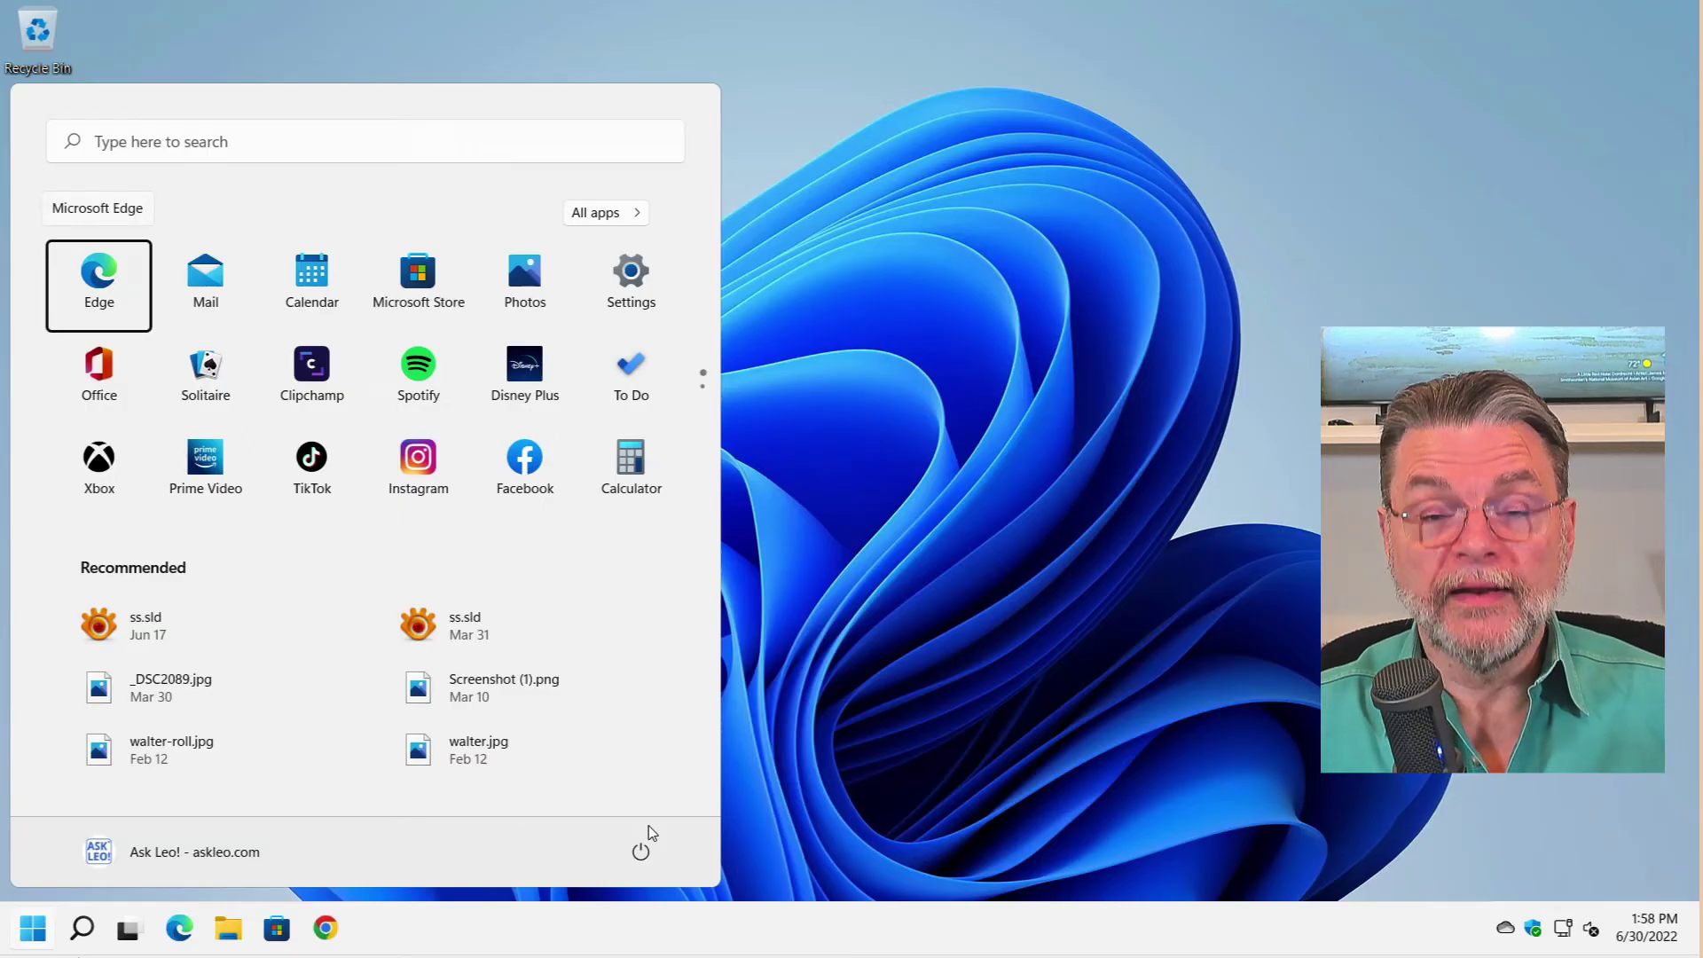
pyautogui.press('Return')
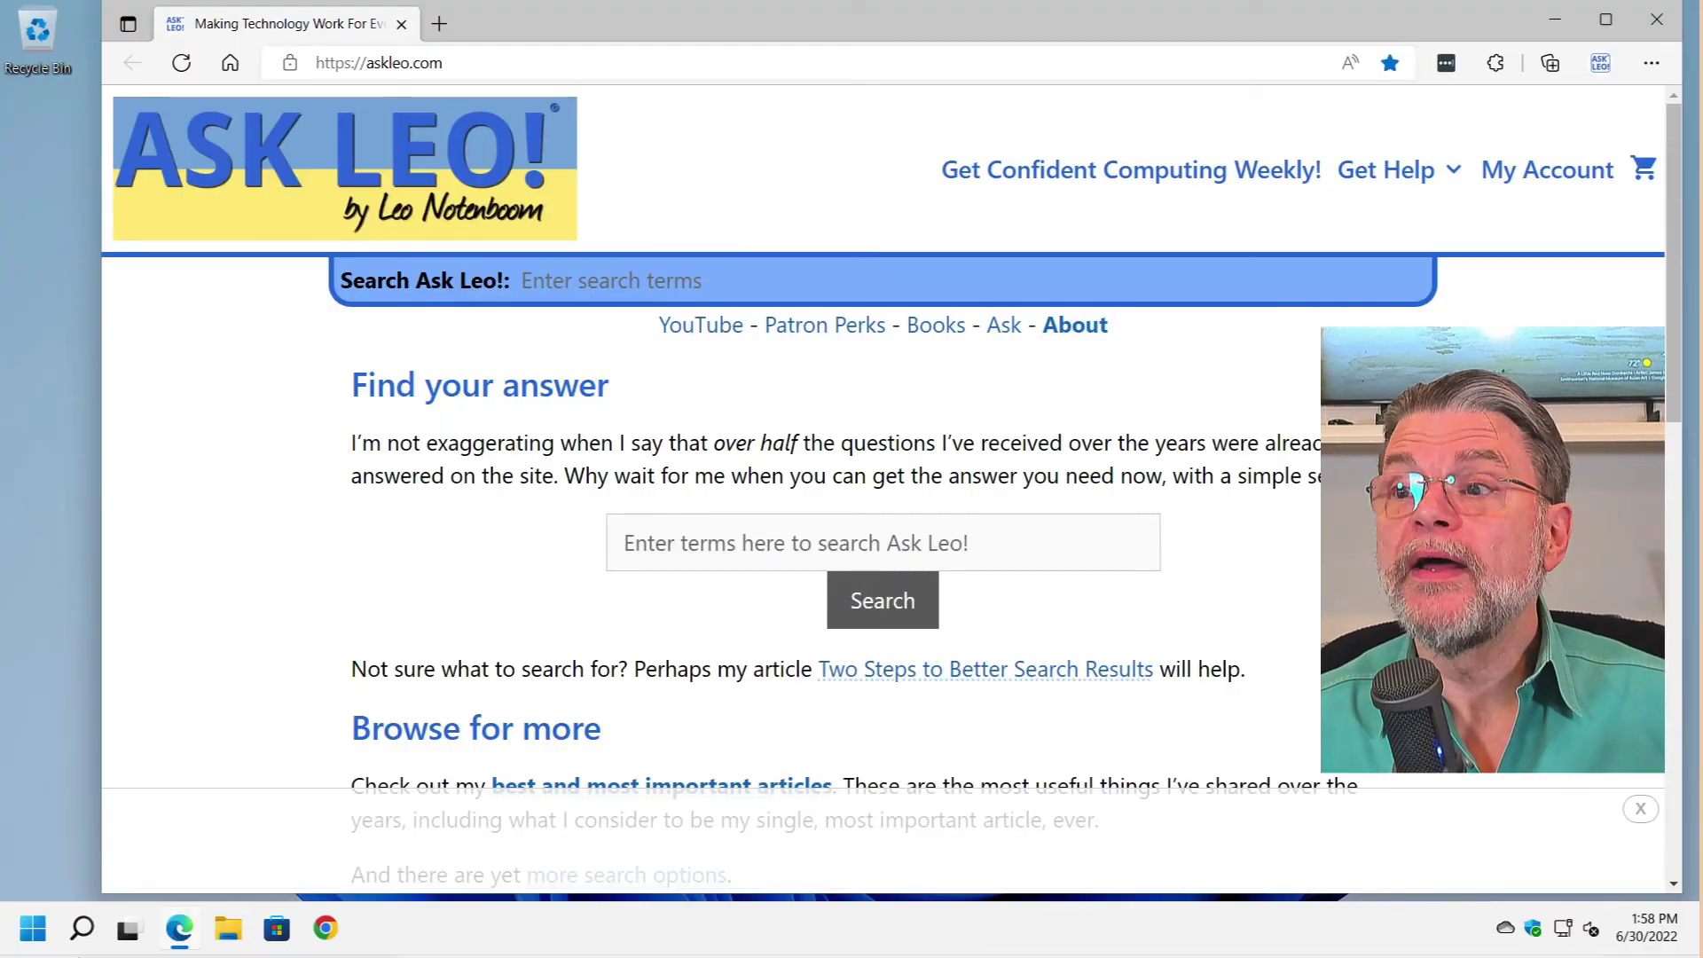
pyautogui.click(1657, 19)
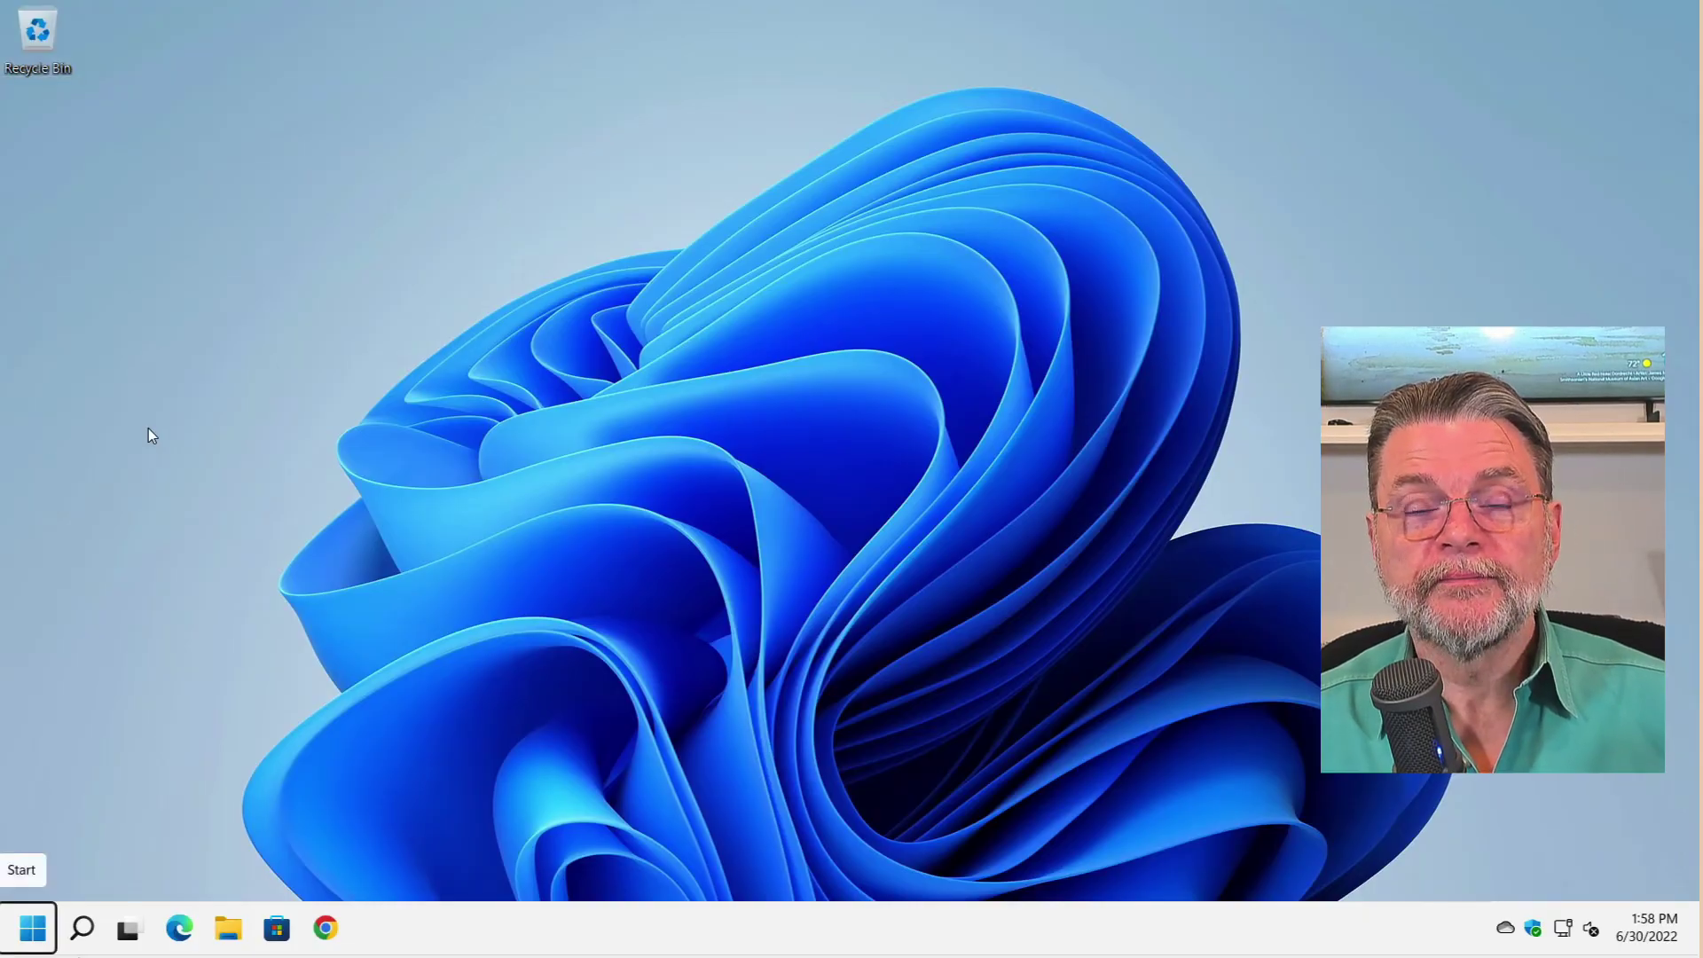
# Focus the taskbar with Win+T, open the search flyout, and move focus through the tray to the desktop icons.
pyautogui.click(223, 585)
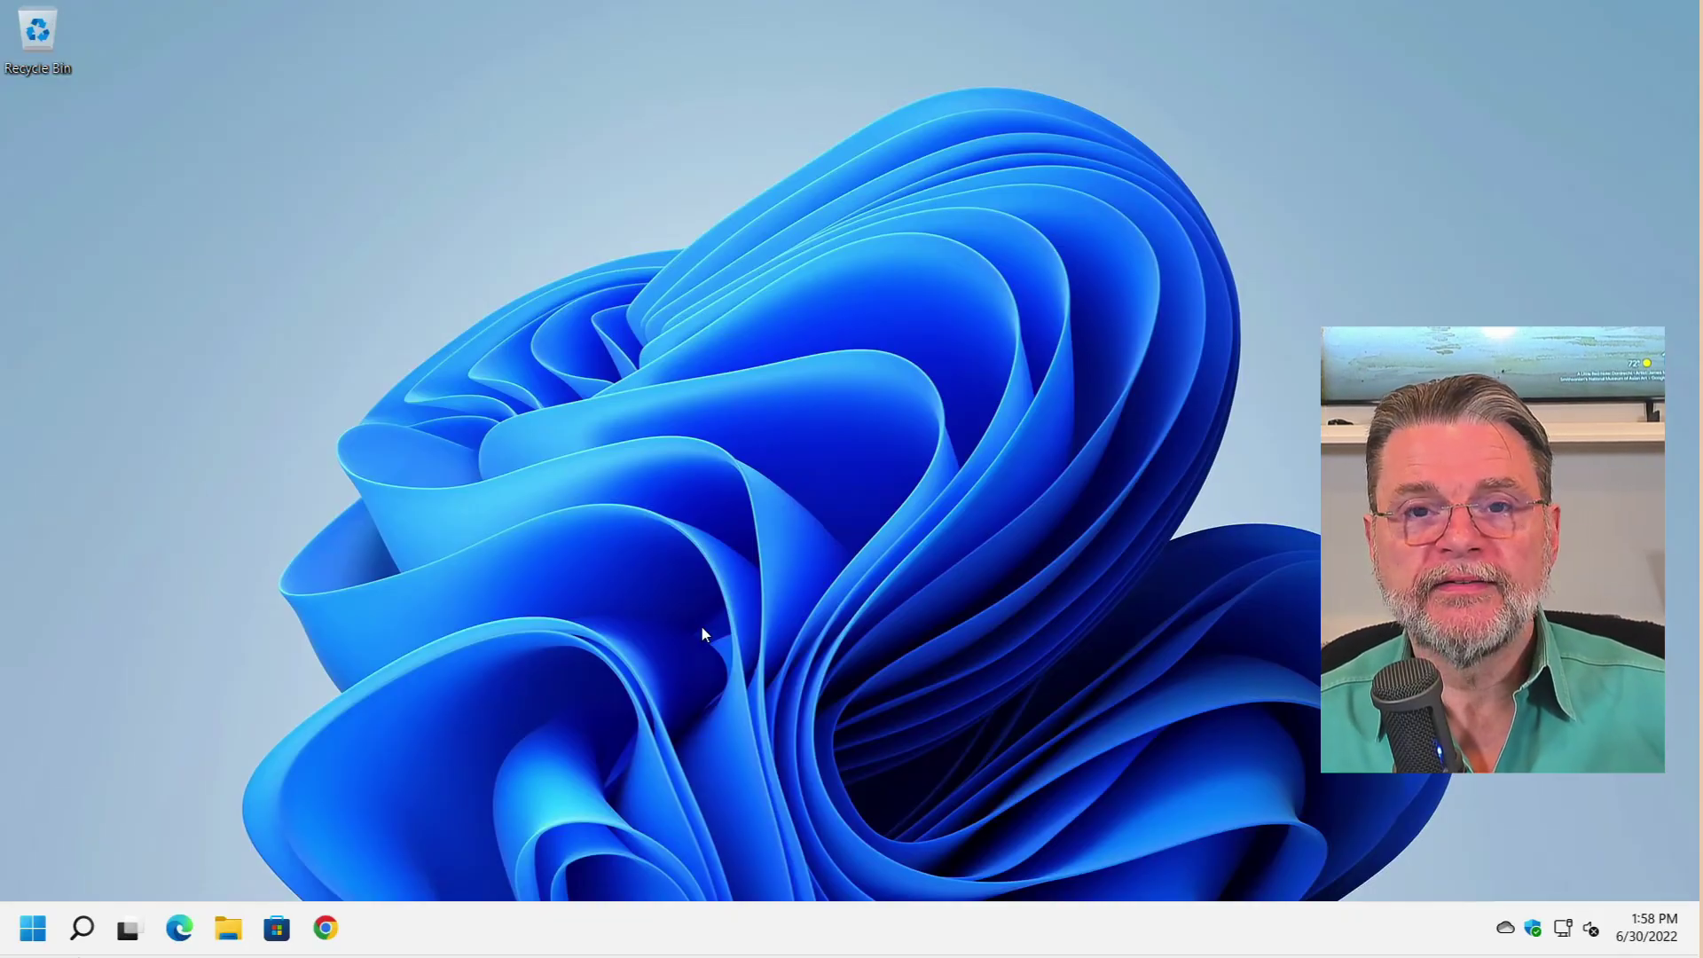
pyautogui.press('super+t')
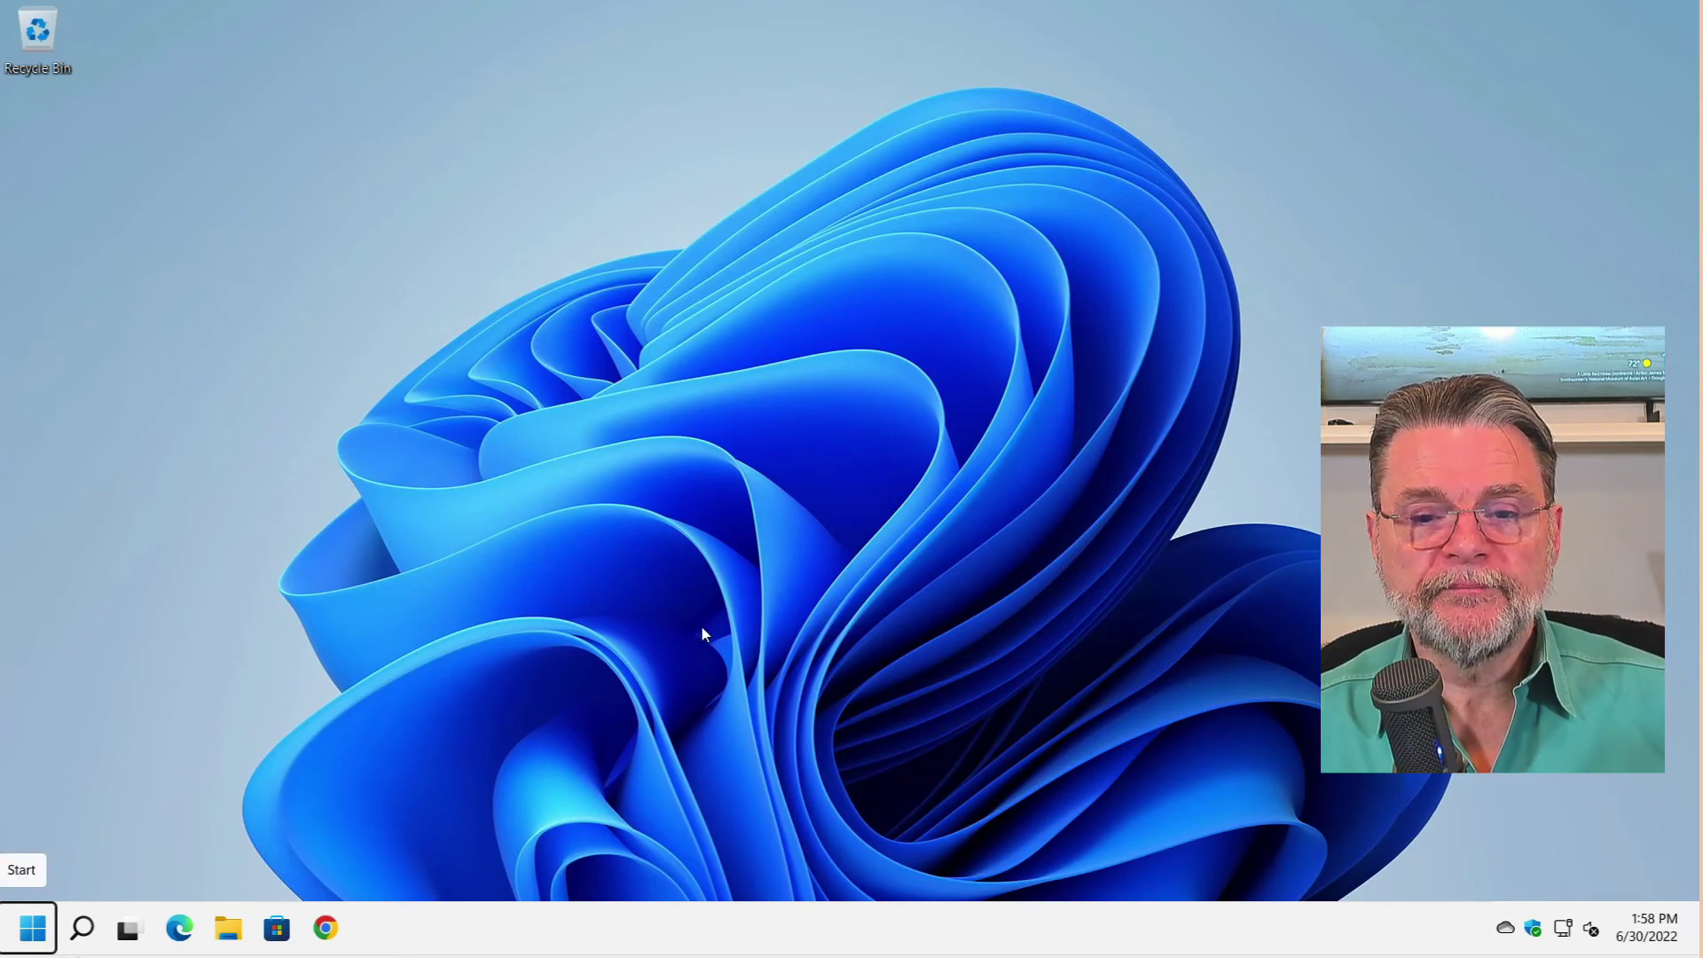
pyautogui.press('Right')
pyautogui.press('Return')
pyautogui.press('Right')
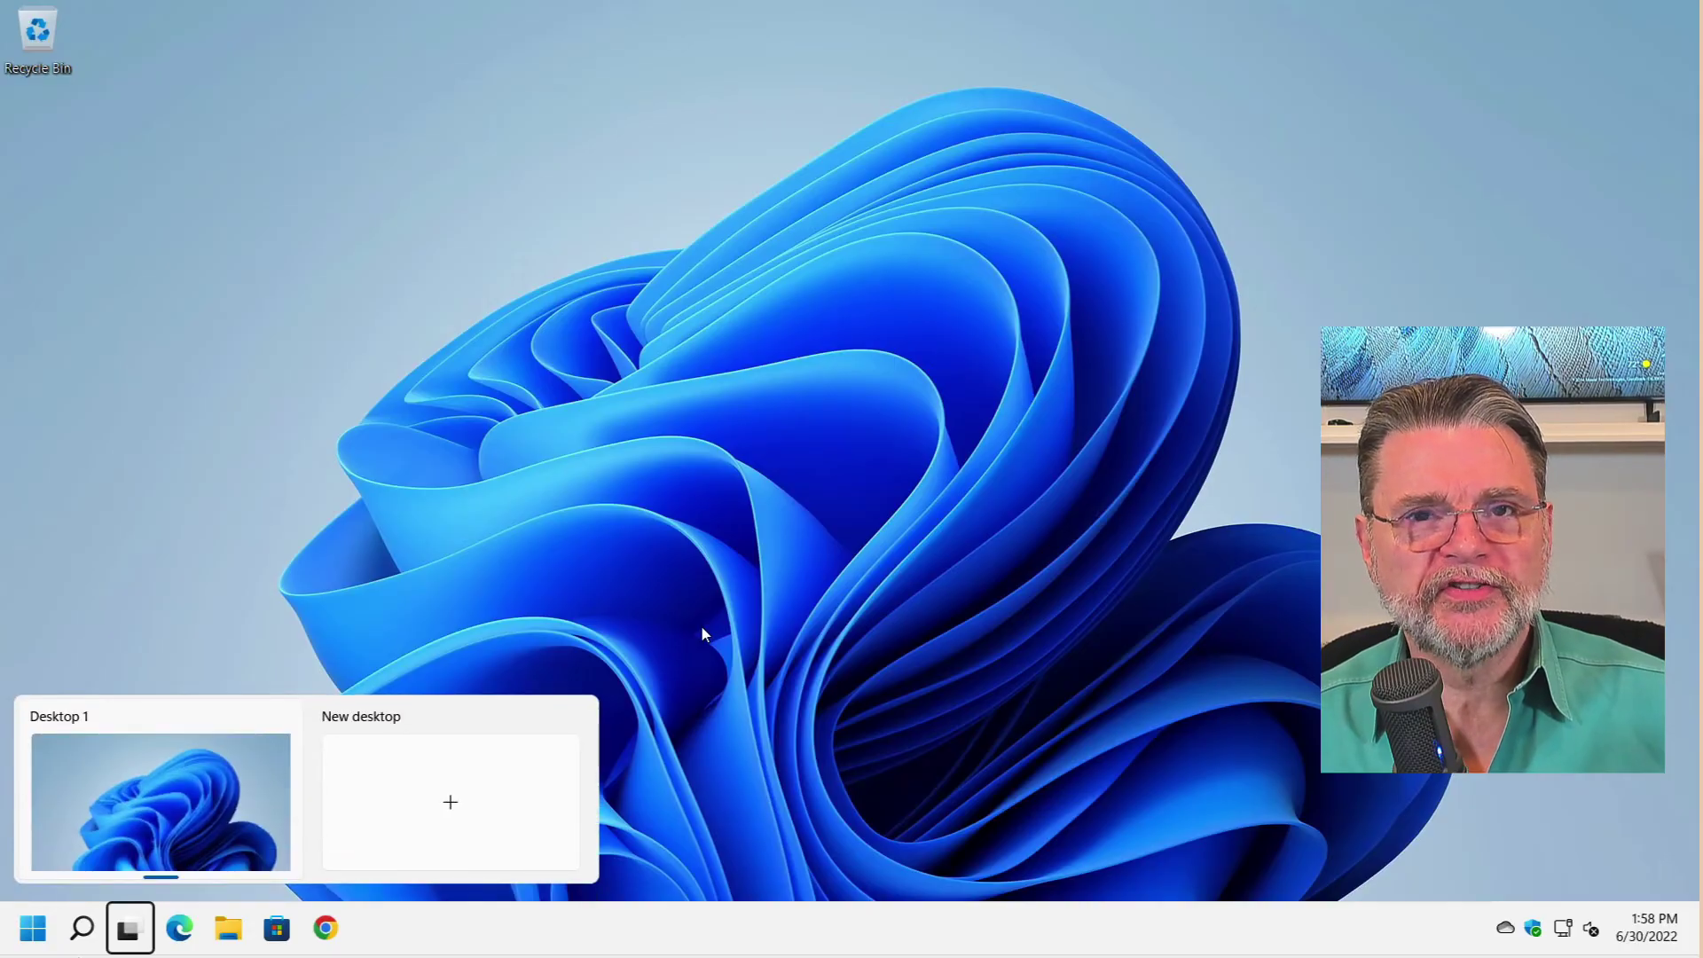
pyautogui.press('Right')
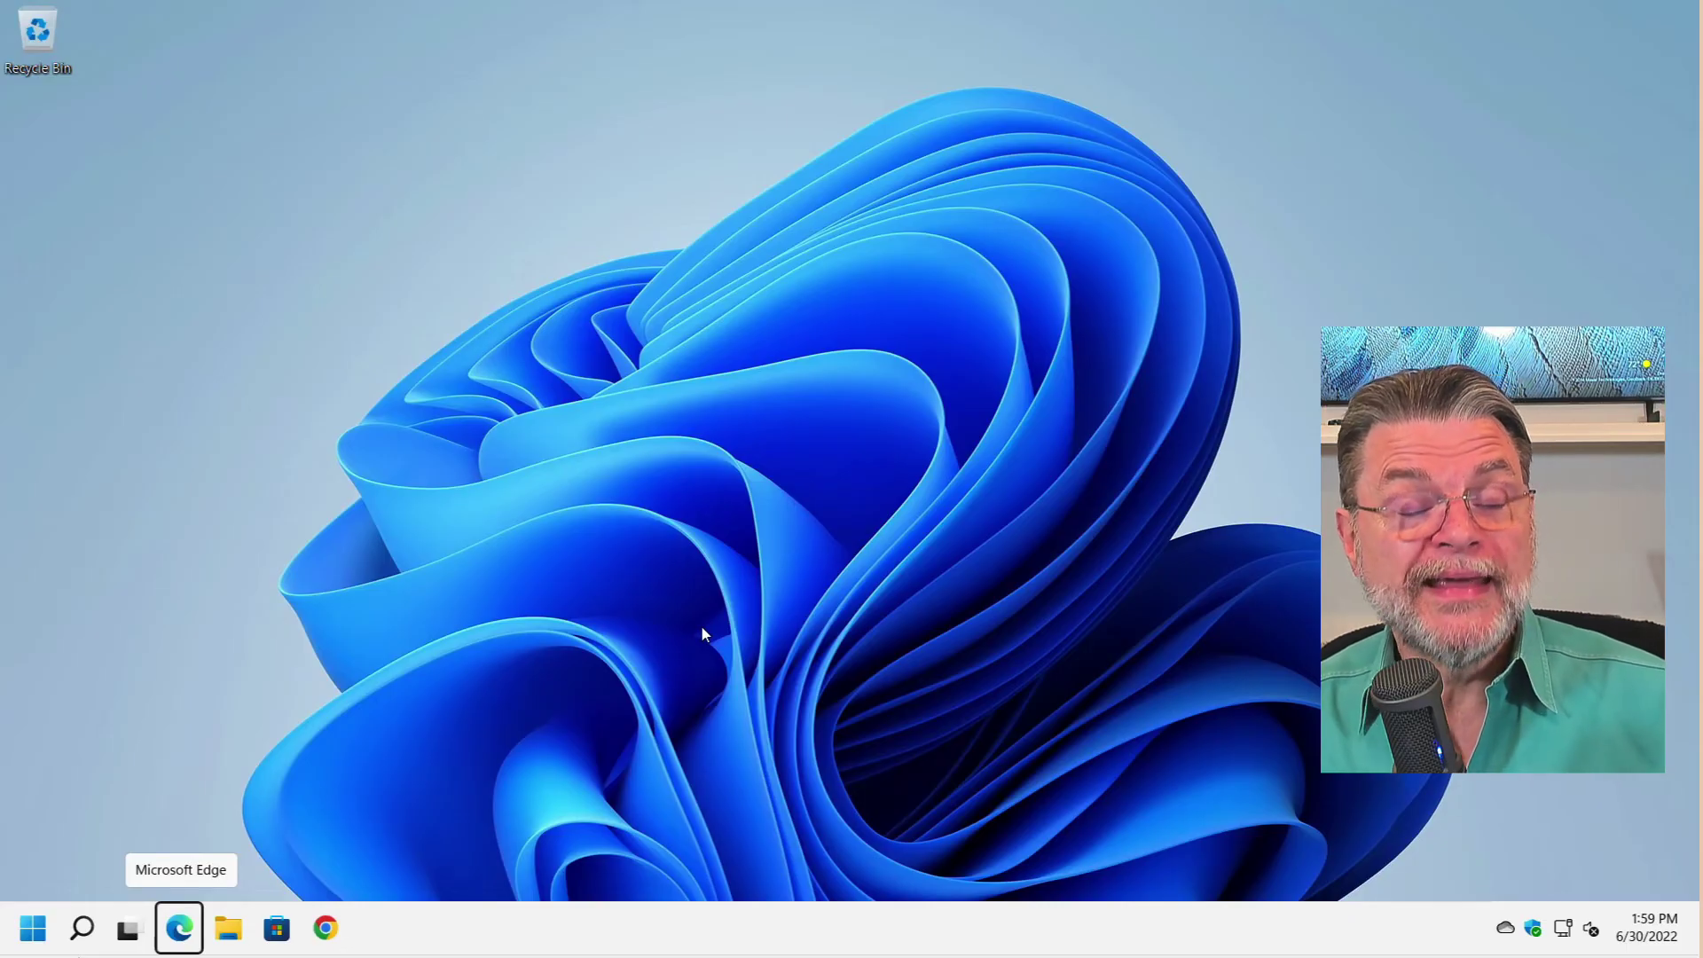
pyautogui.press('Tab')
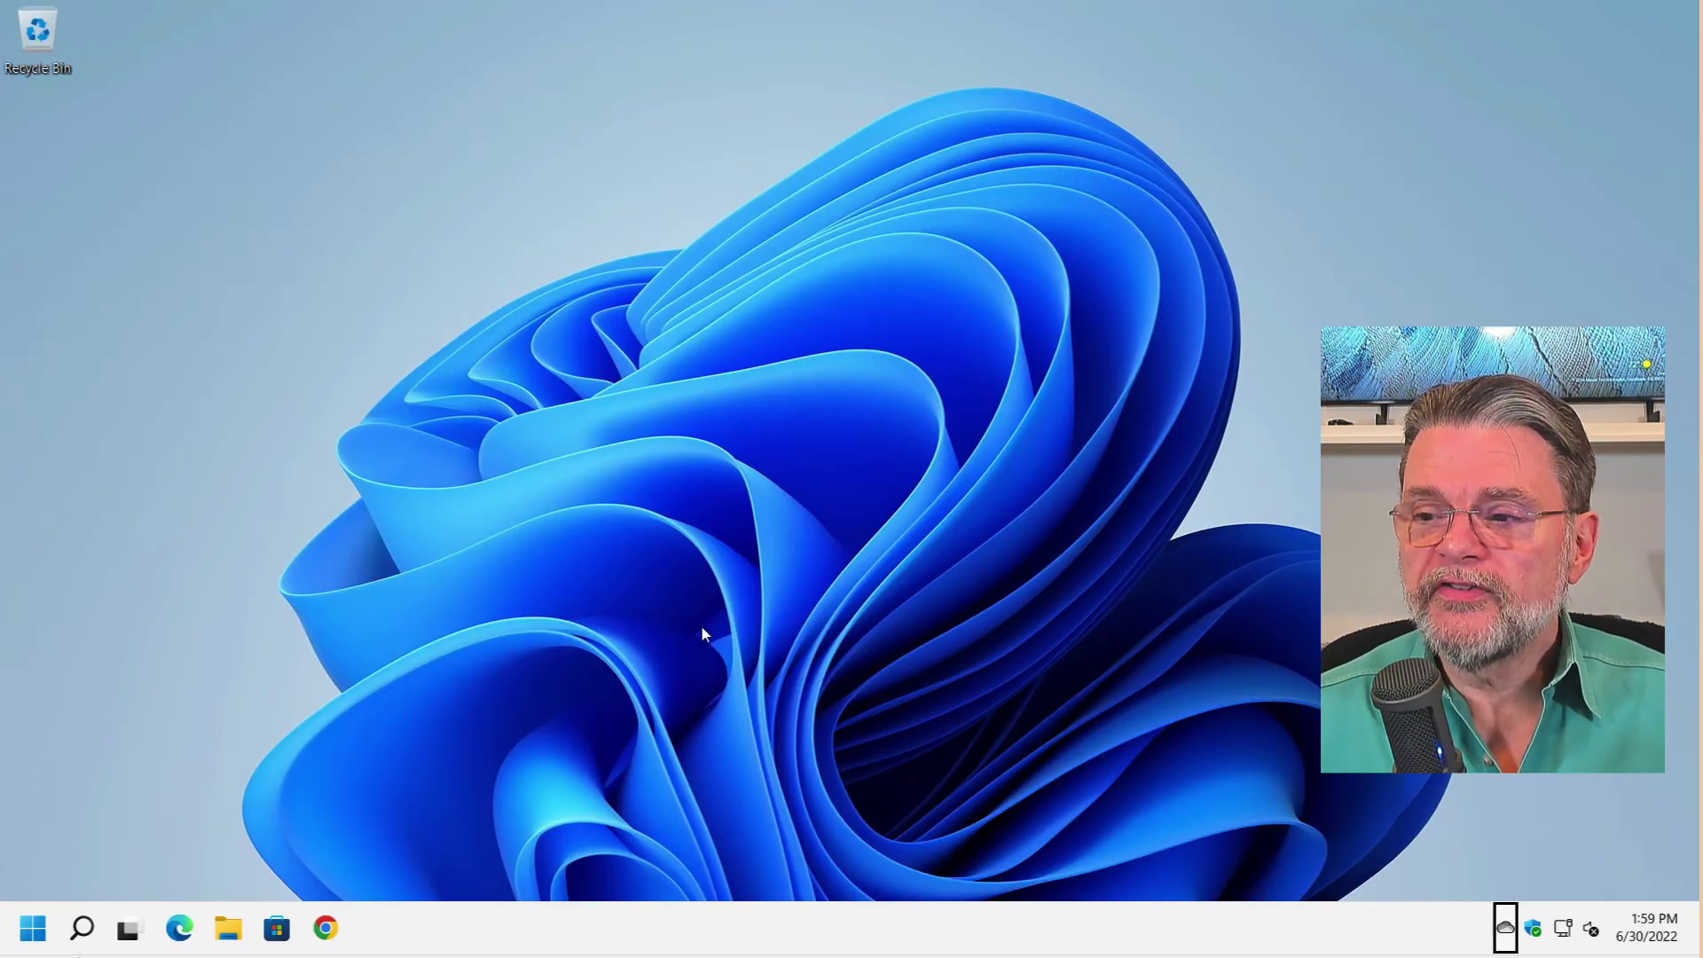
pyautogui.press('Tab')
# Cycle focus back through the pinned taskbar apps and step through the system tray icons.
pyautogui.press('Tab')
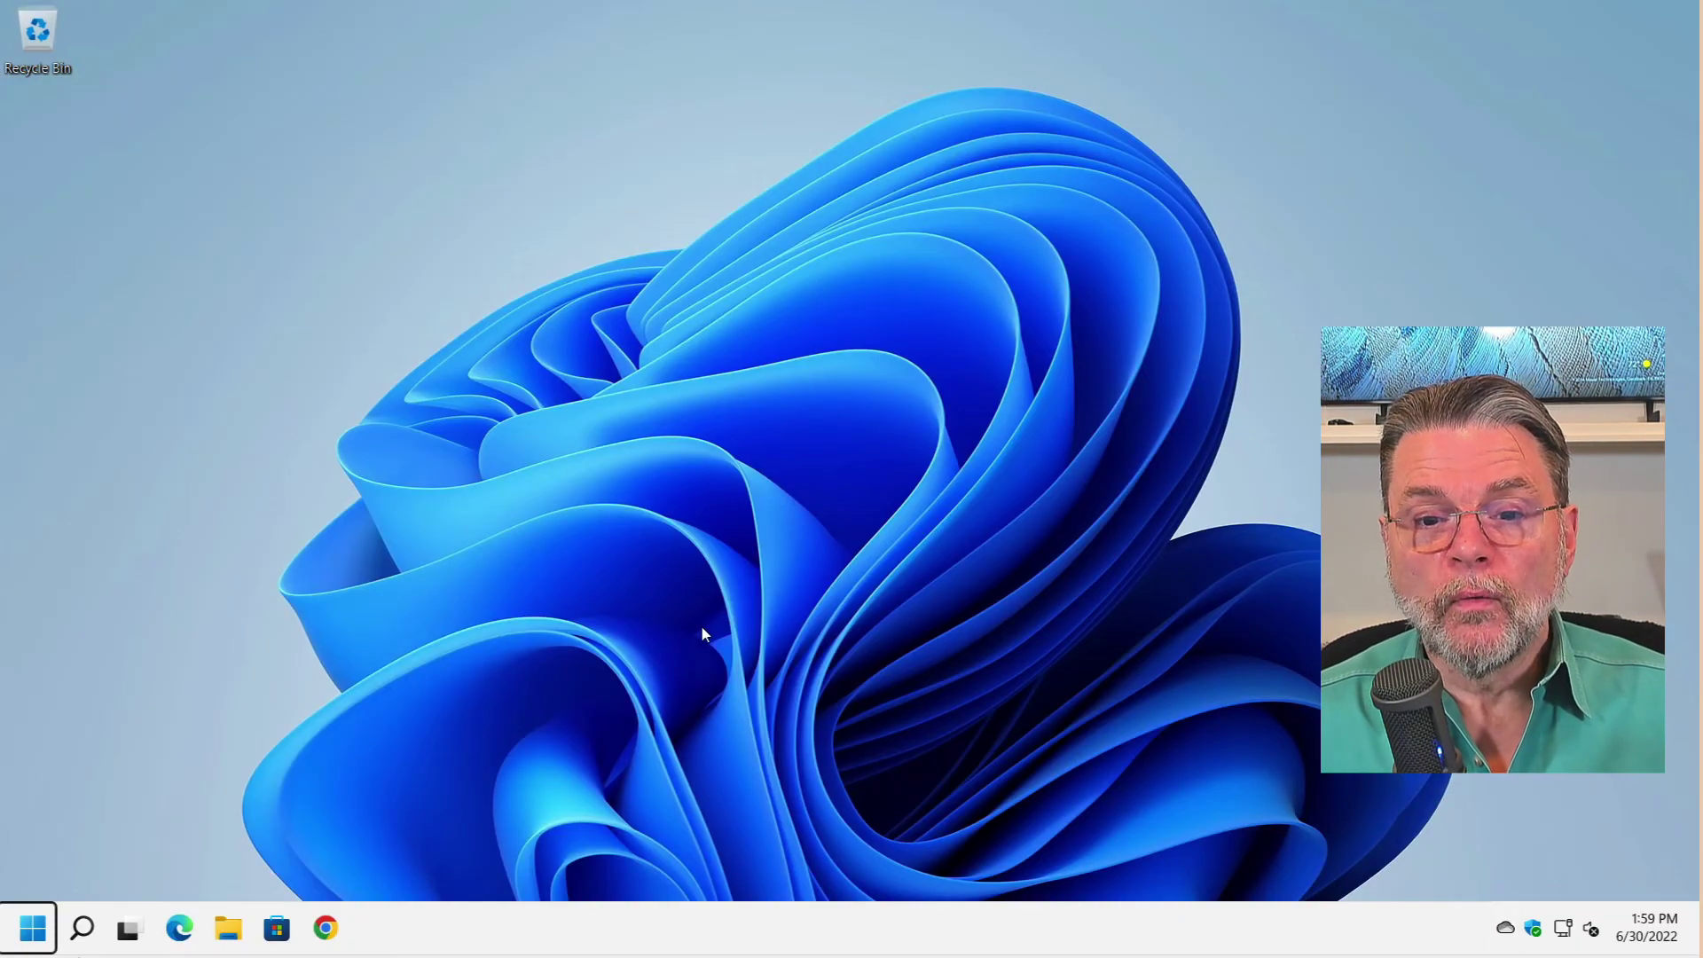
pyautogui.press('Tab')
pyautogui.press('Tab')
pyautogui.press('Tab')
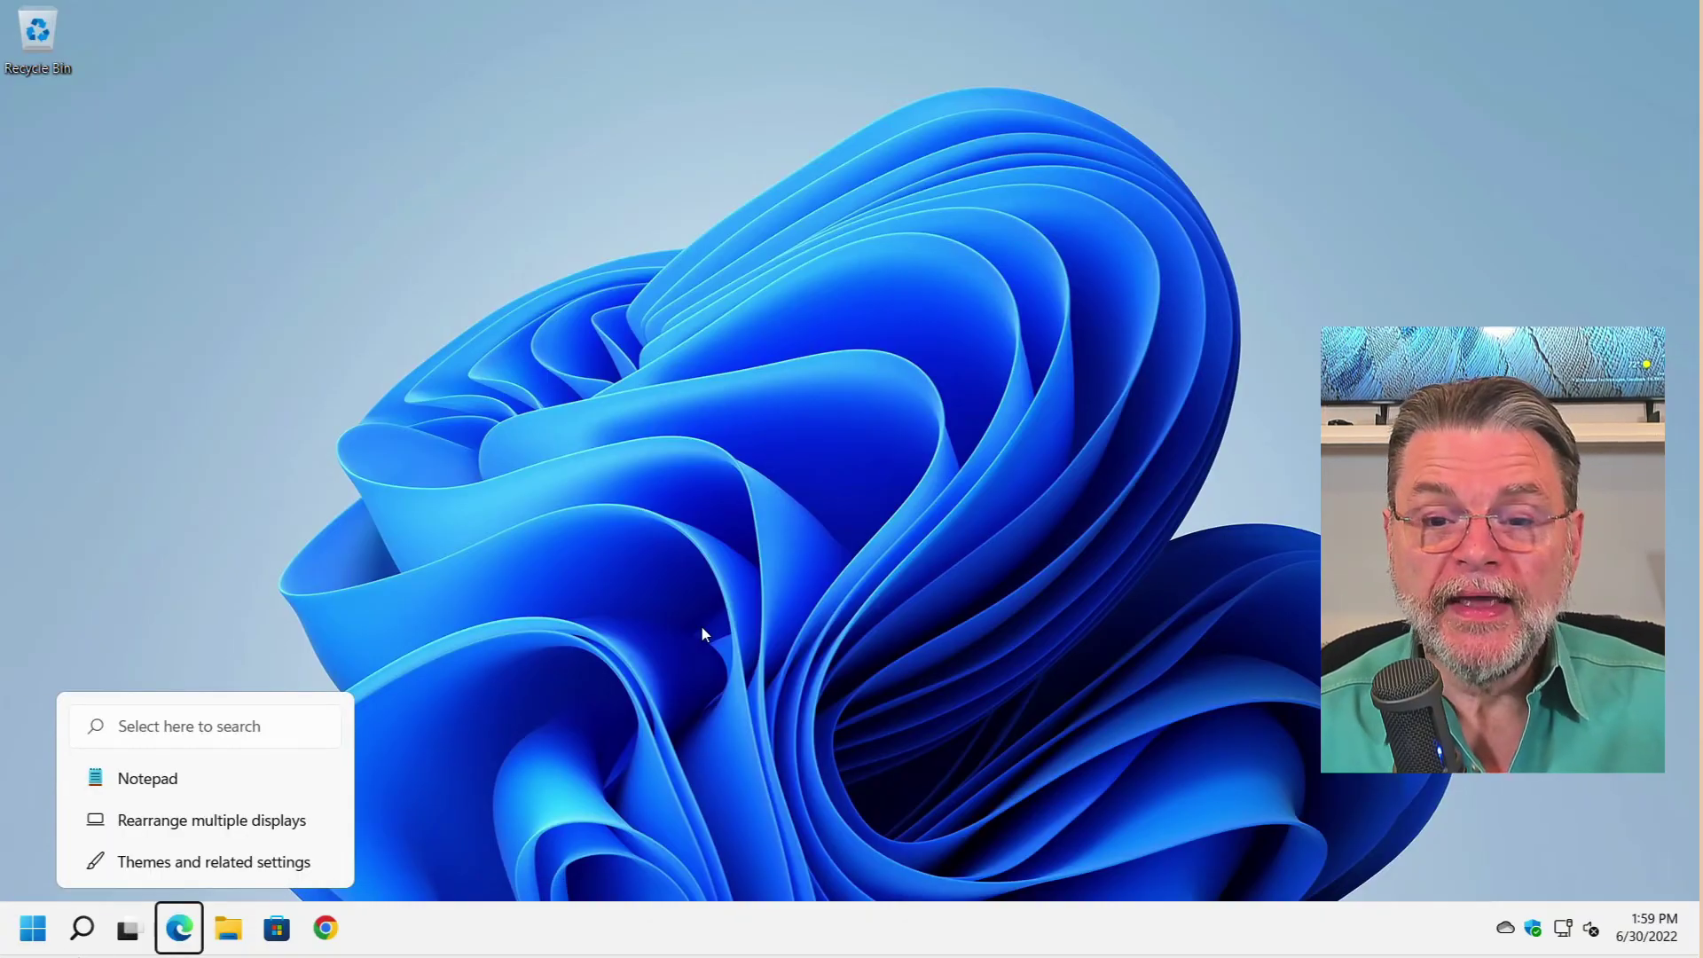
pyautogui.press('Right')
pyautogui.press('Right')
pyautogui.press('Left')
pyautogui.press('Left')
pyautogui.press('Right')
pyautogui.press('Right')
pyautogui.press('Tab')
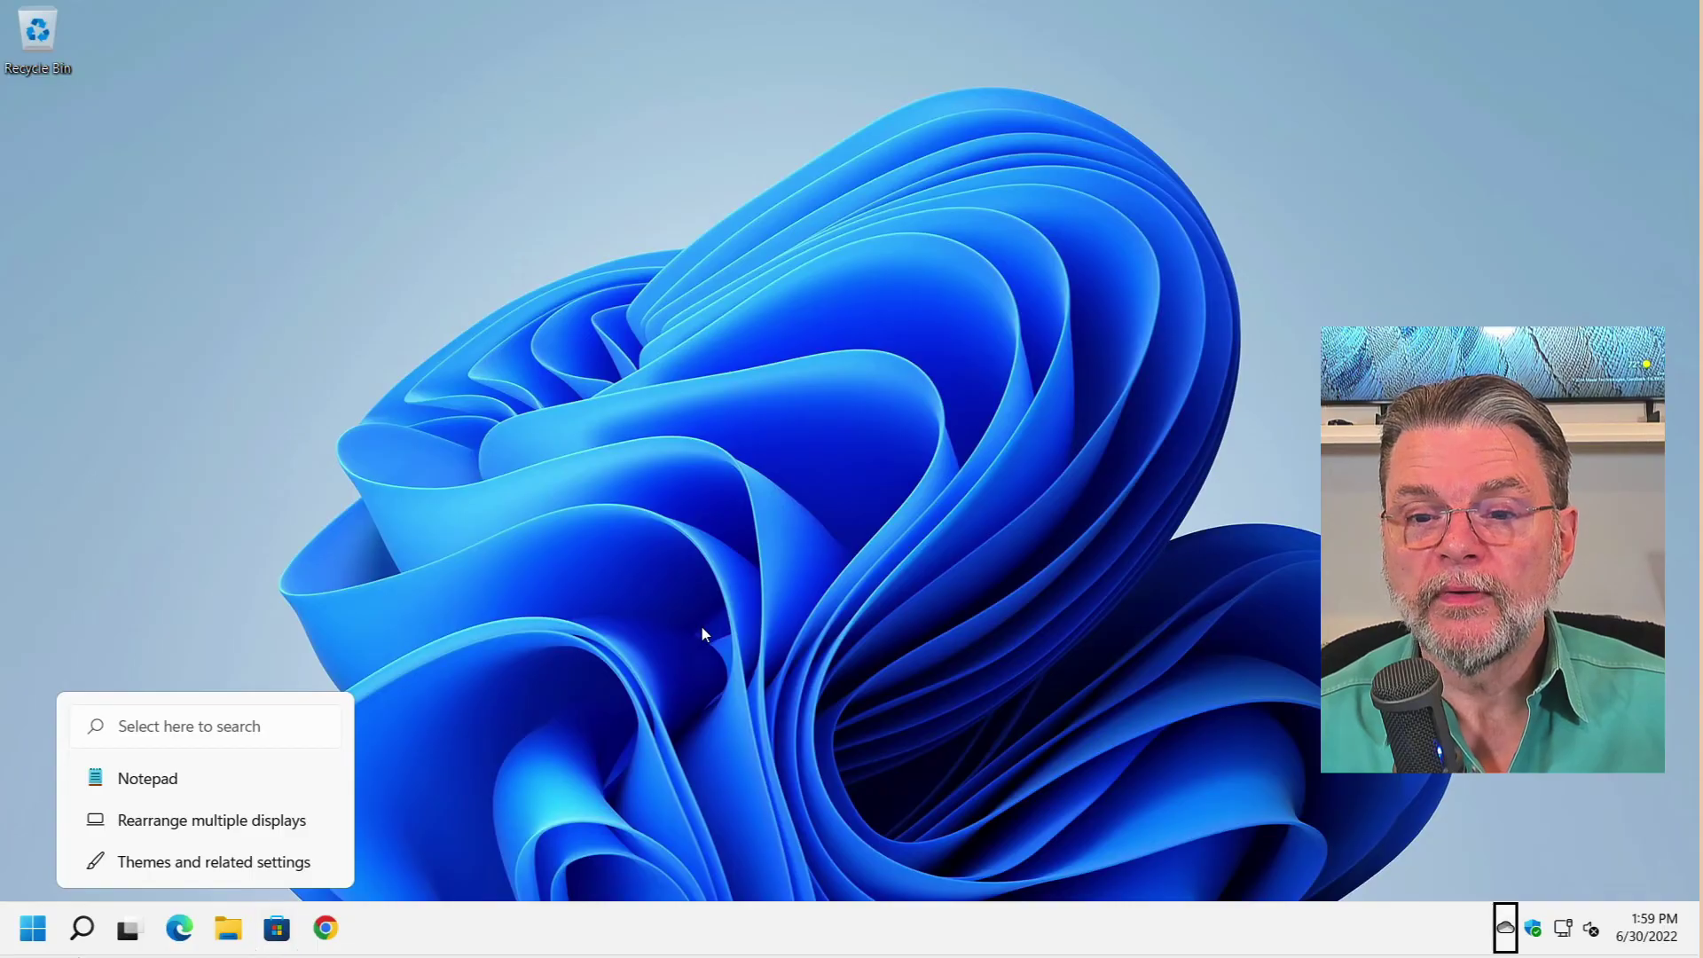
pyautogui.press('Right')
pyautogui.press('Right')
pyautogui.press('Right')
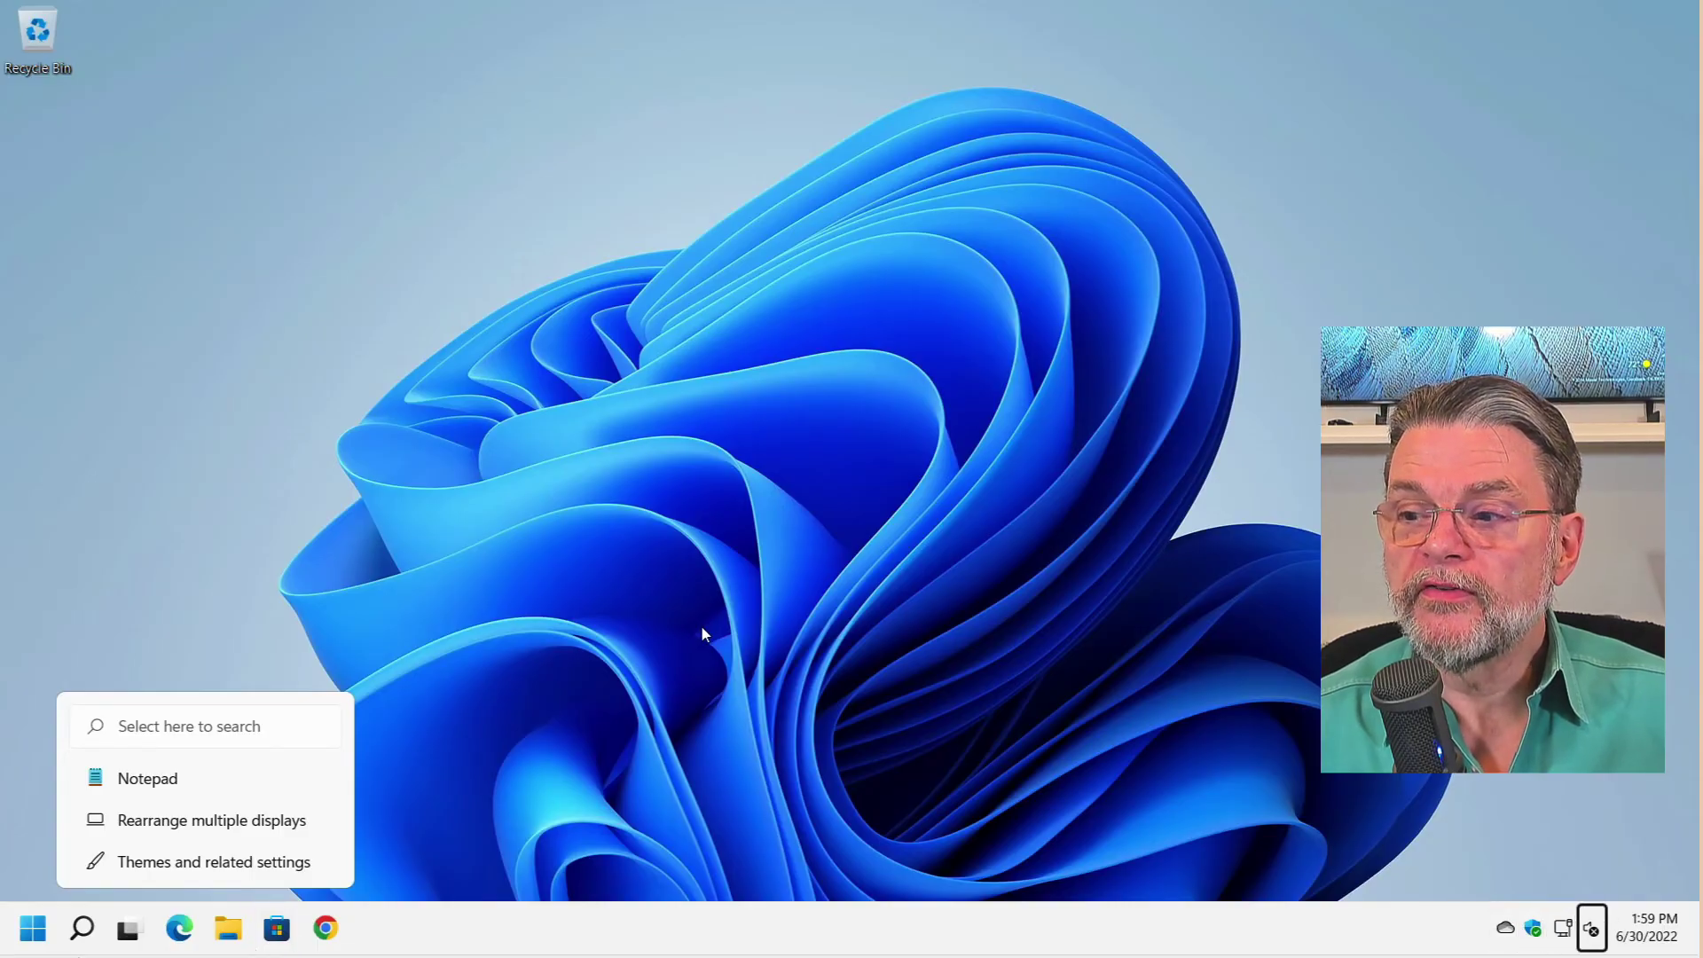
pyautogui.press('Left')
pyautogui.press('Left')
pyautogui.press('Left')
pyautogui.press('Right')
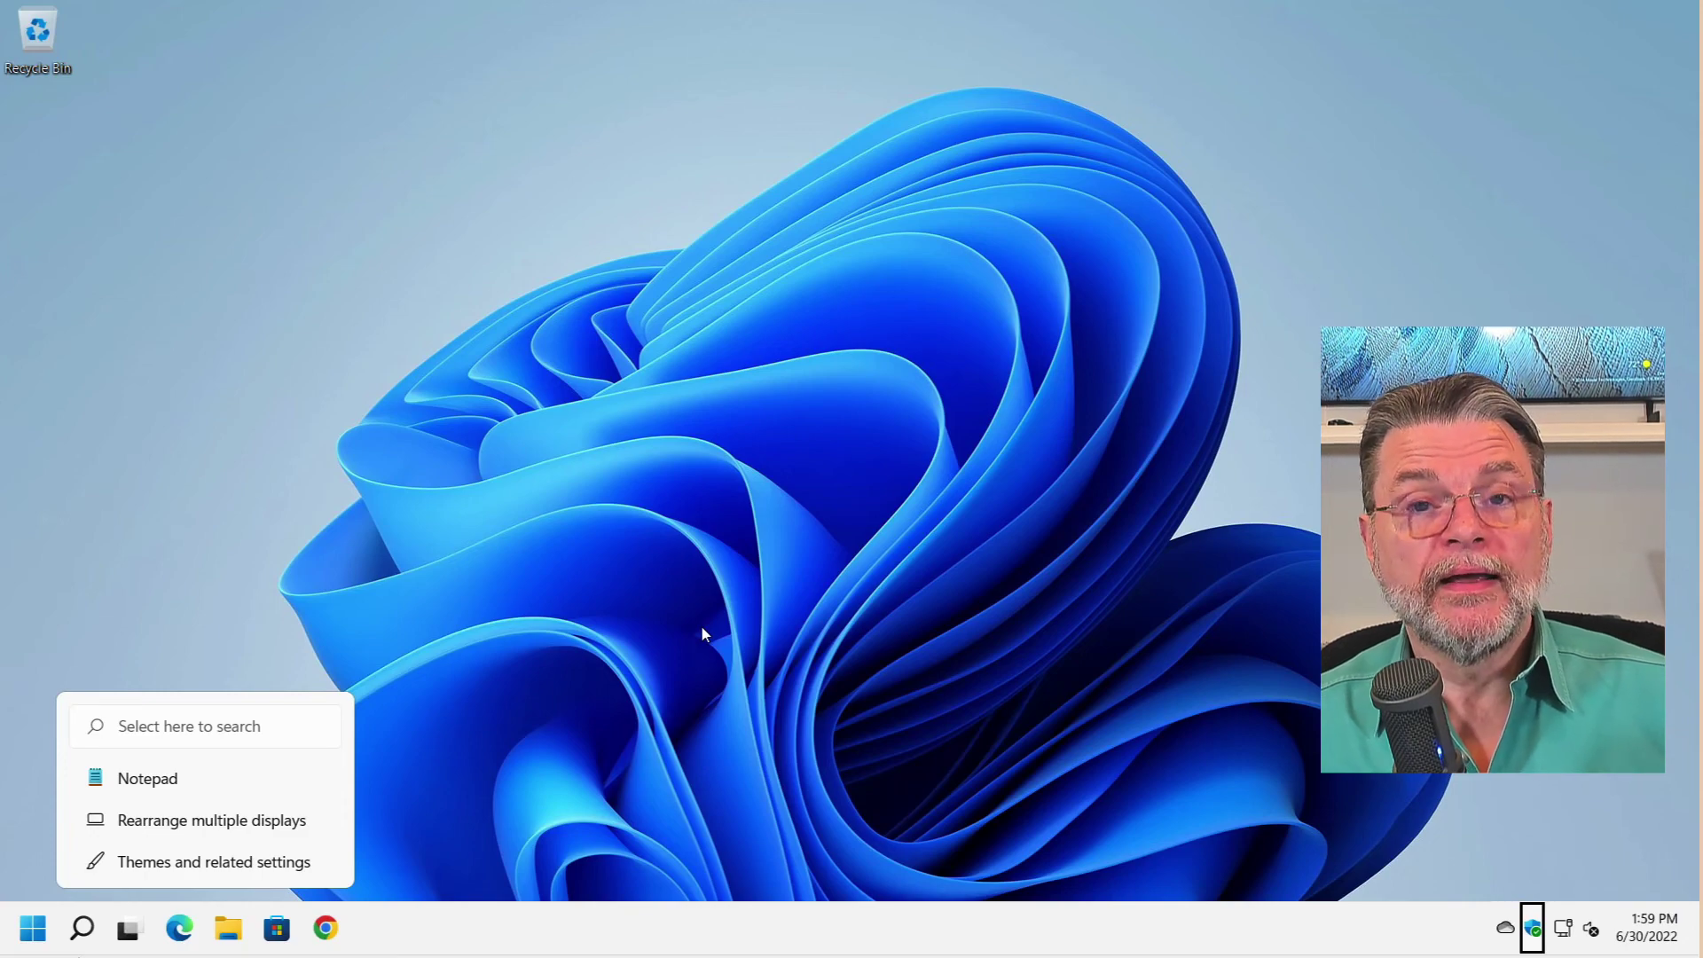
pyautogui.press('Tab')
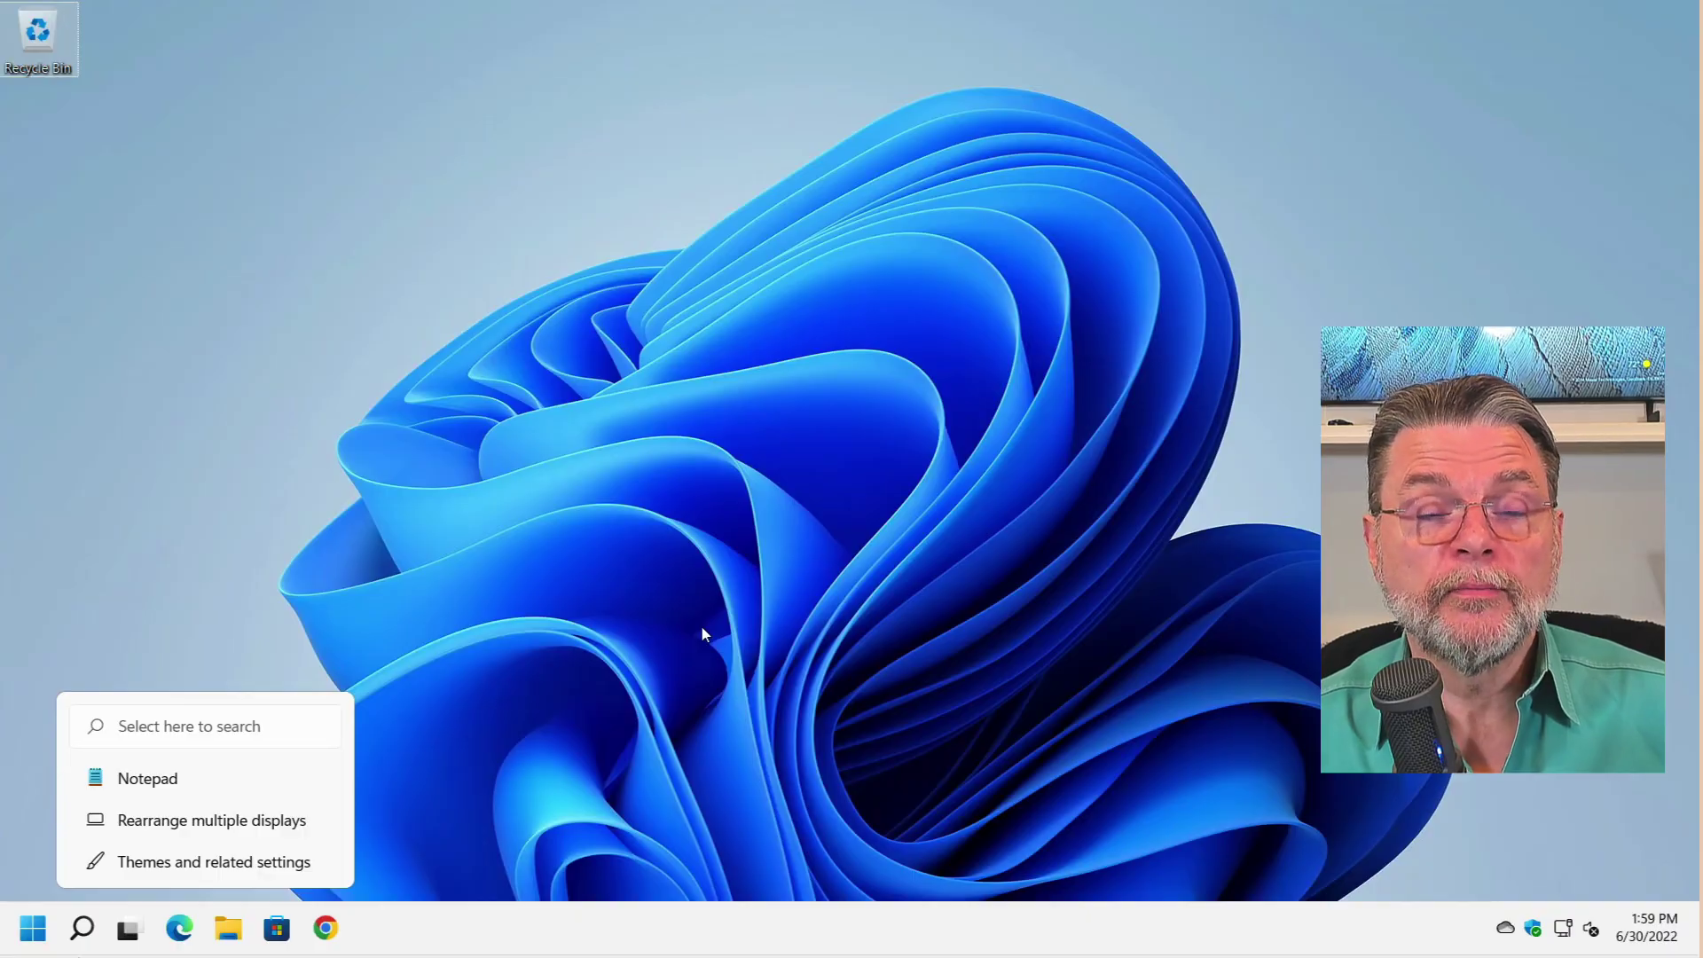
pyautogui.press('Return')
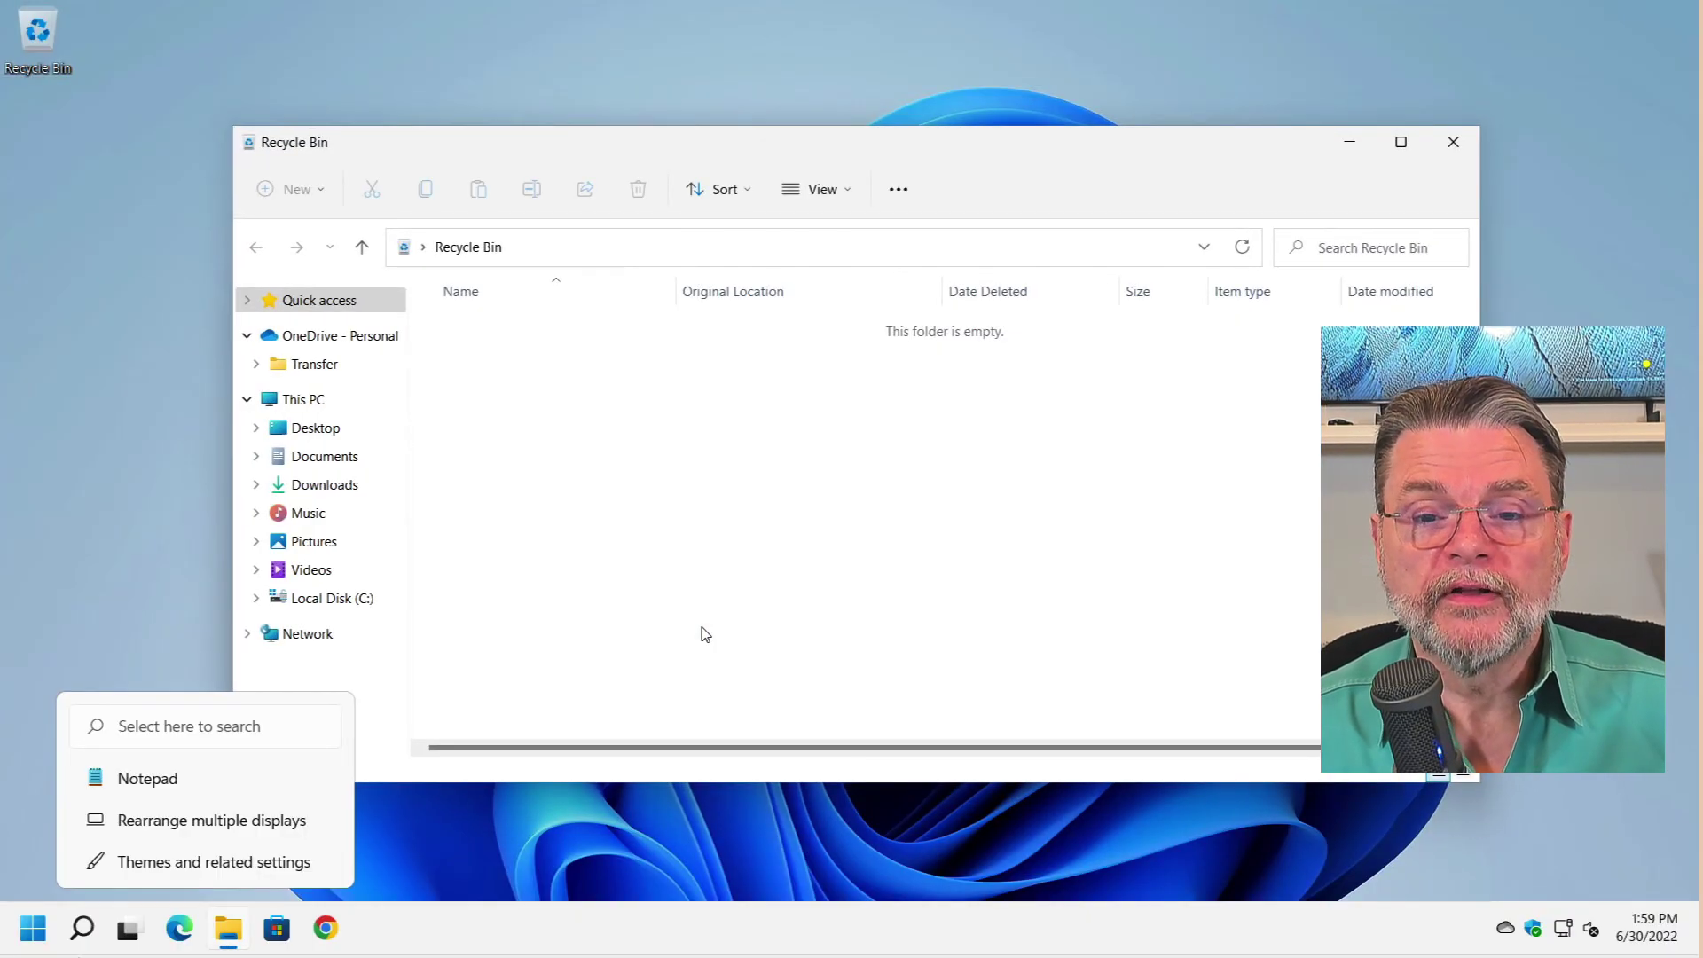
pyautogui.click(1453, 142)
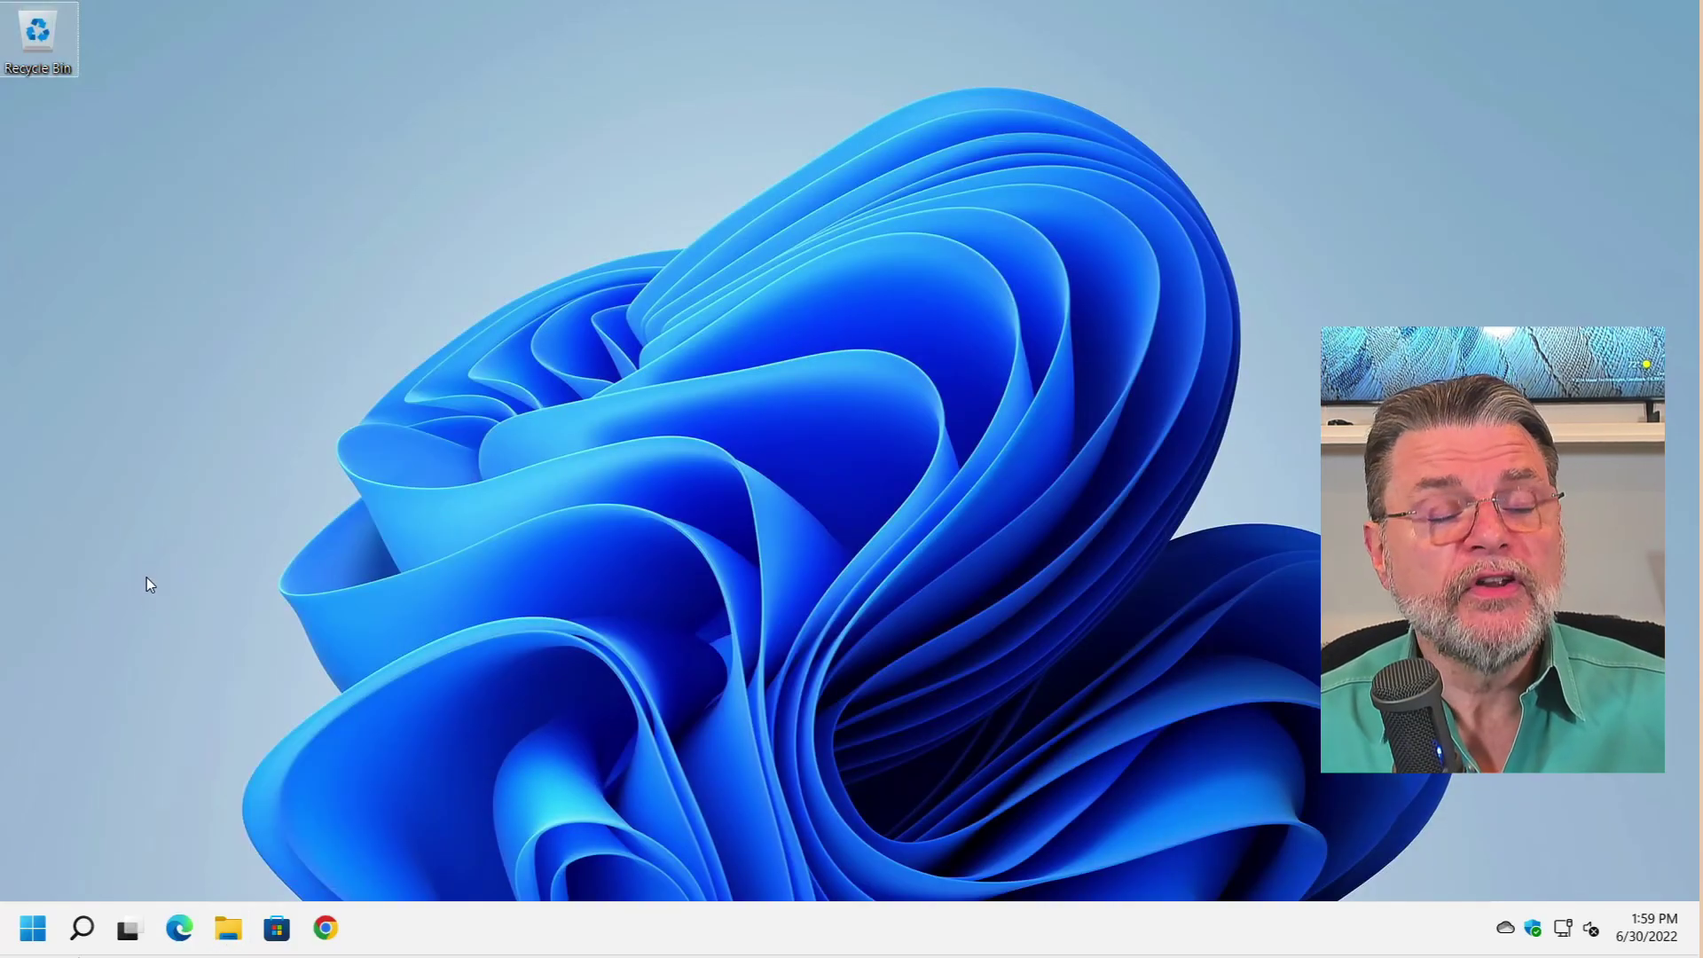